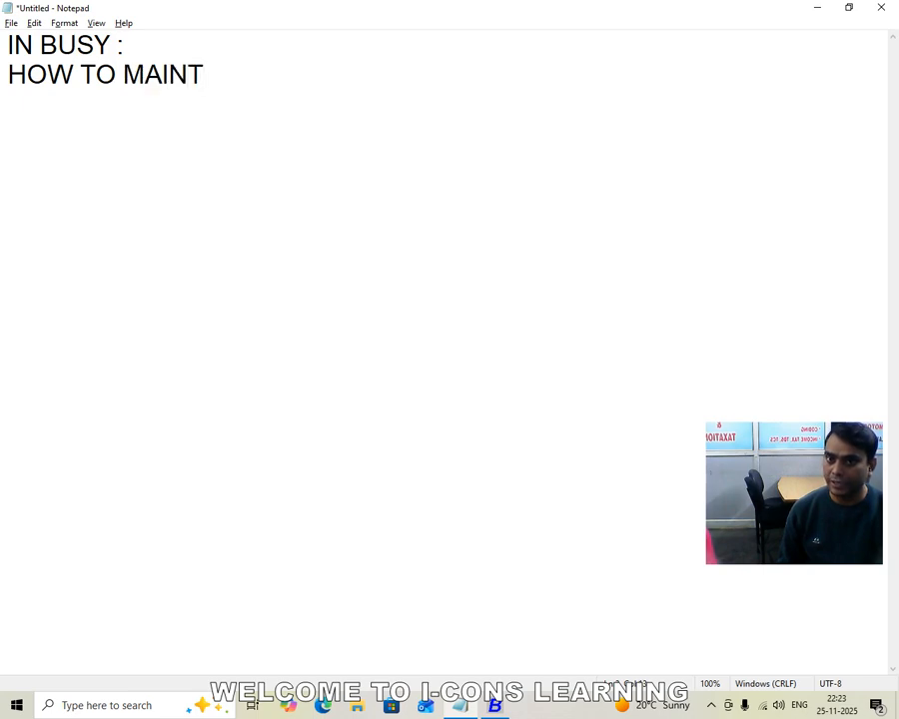
# Complete the second heading line to read "HOW TO MAINTAIN GODOWN/ LOCATION:-" and underline it with a row of equals signs
pyautogui.write('AIN GOD')
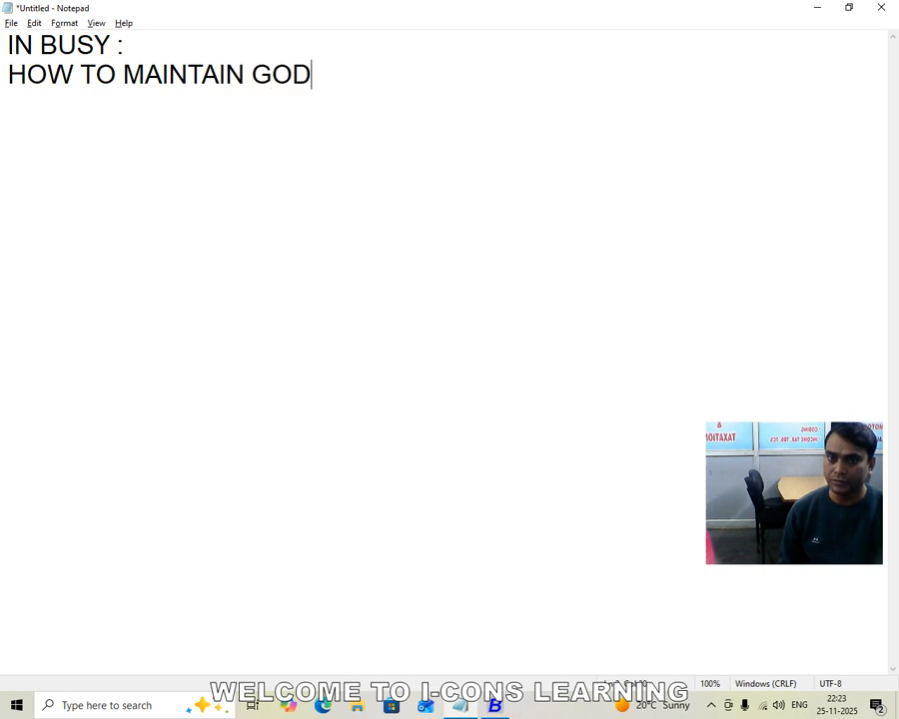
pyautogui.write('OWN/ ')
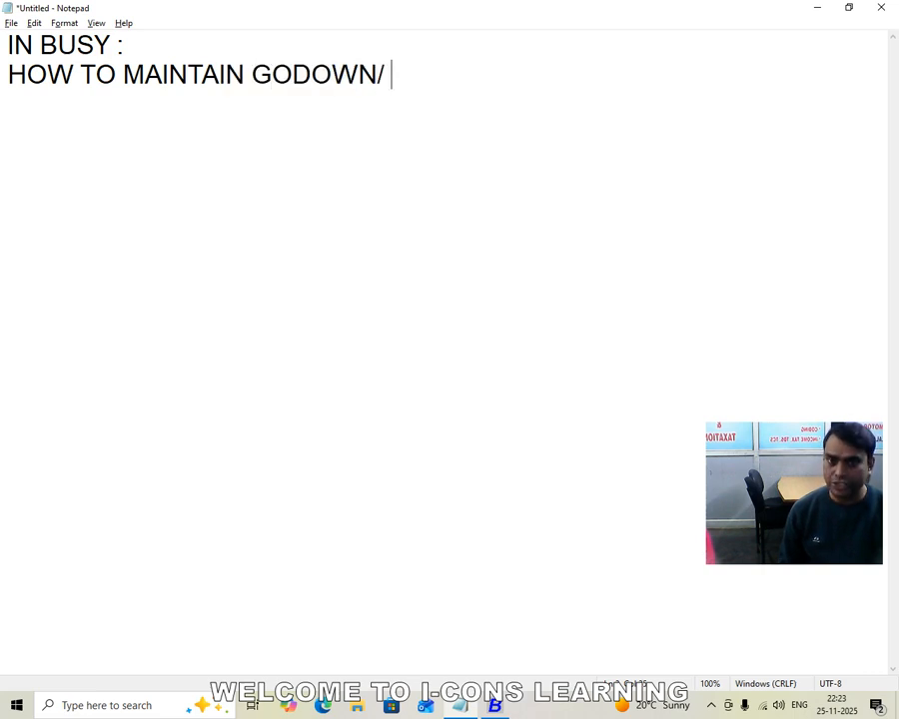
pyautogui.write('LOCATIO')
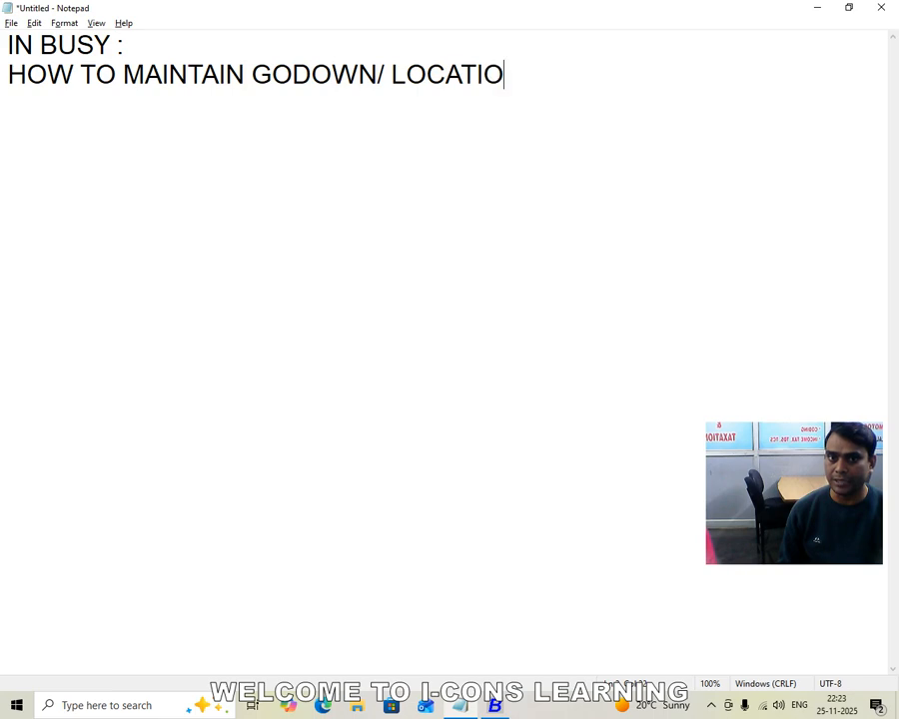
pyautogui.write('N:')
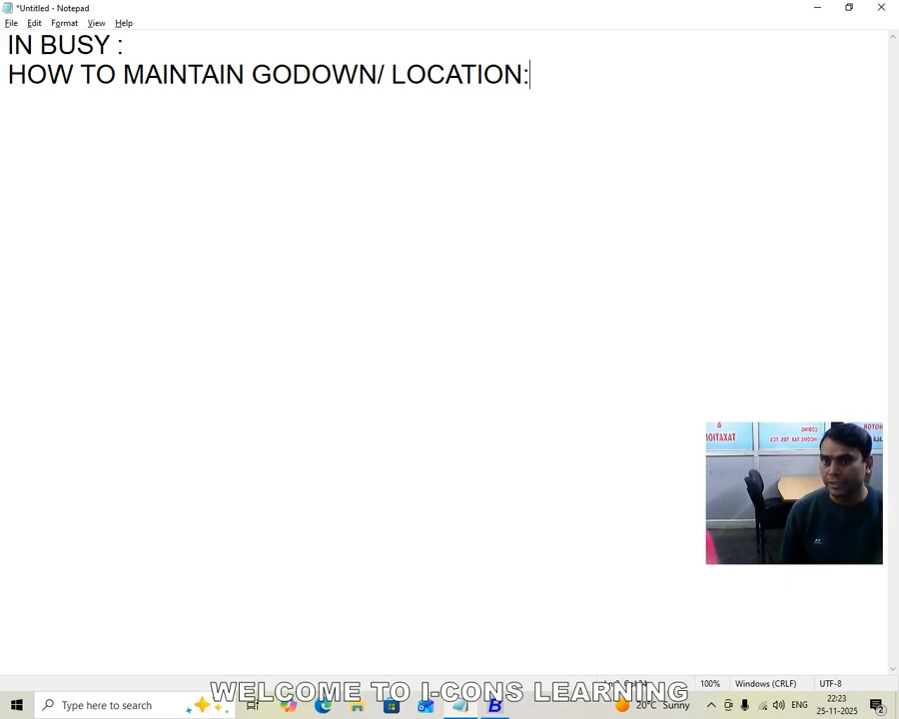
pyautogui.write('-')
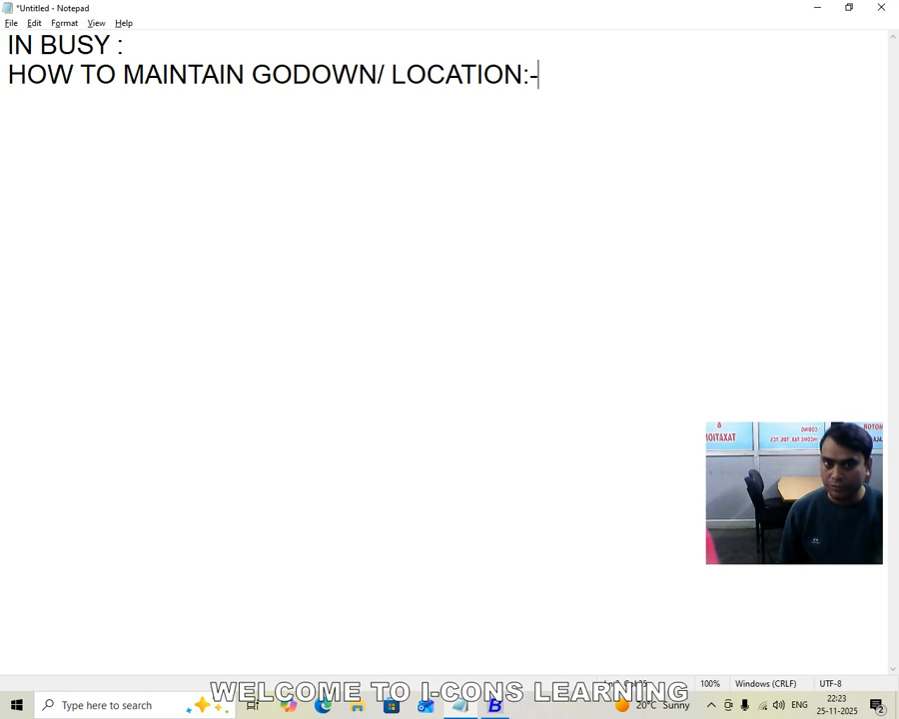
pyautogui.press('Return')
pyautogui.write('=')
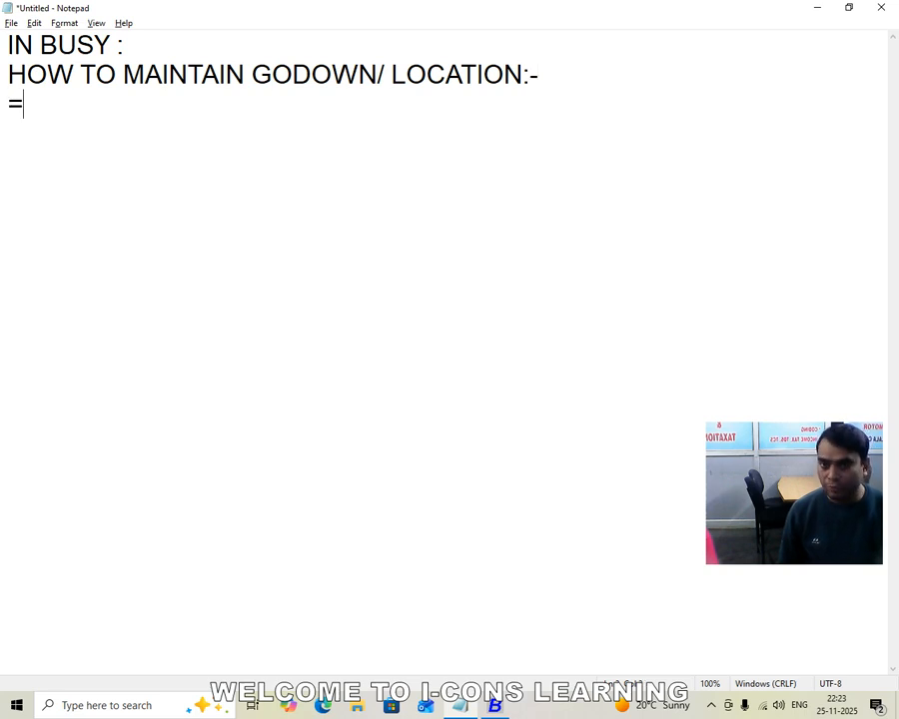
pyautogui.write('==================================')
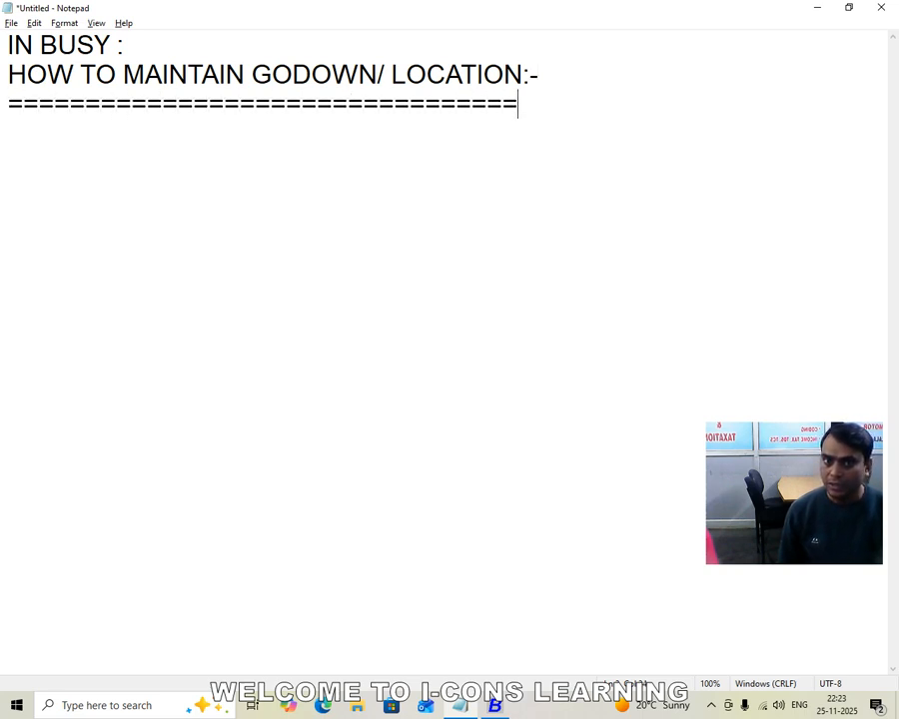
pyautogui.press('Return')
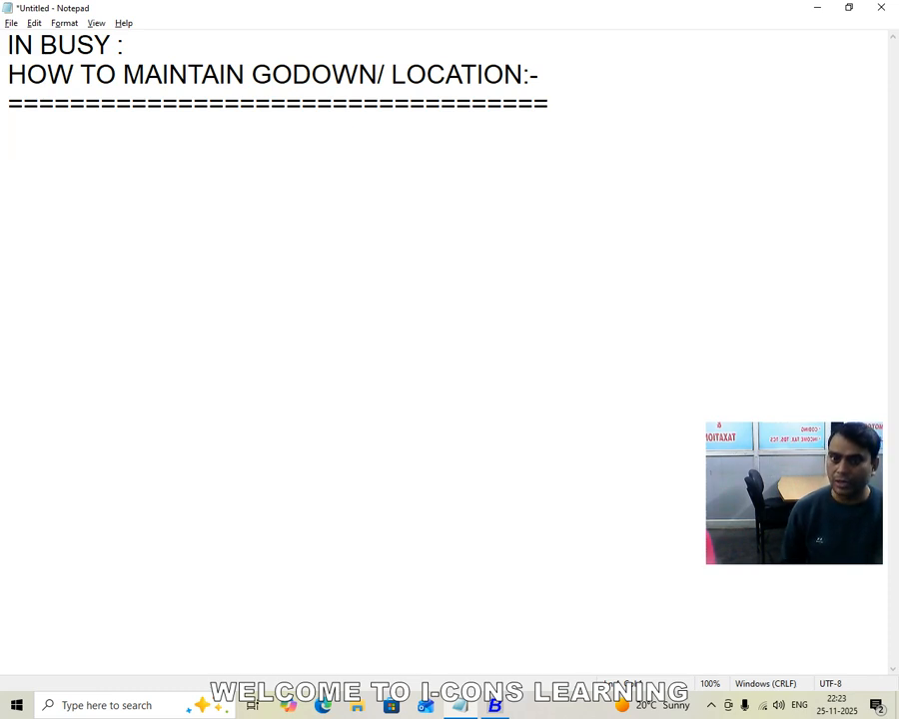
# Switch to Busy and open the Features / Options configuration of the company
pyautogui.hotkey('alt', 'Tab')
pyautogui.press('Right')
pyautogui.press('Left')
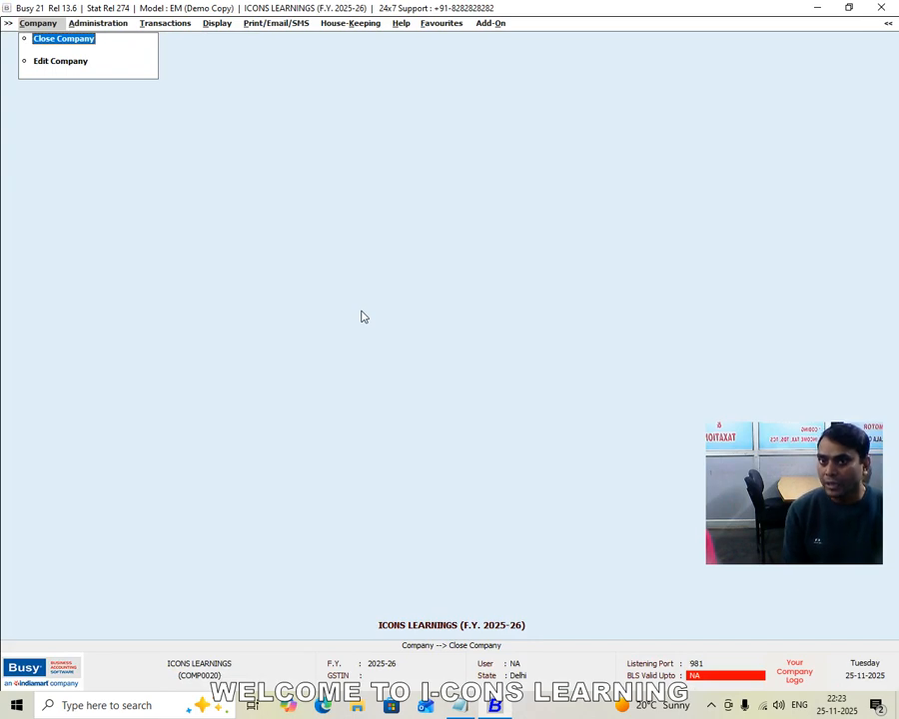
pyautogui.press('Right')
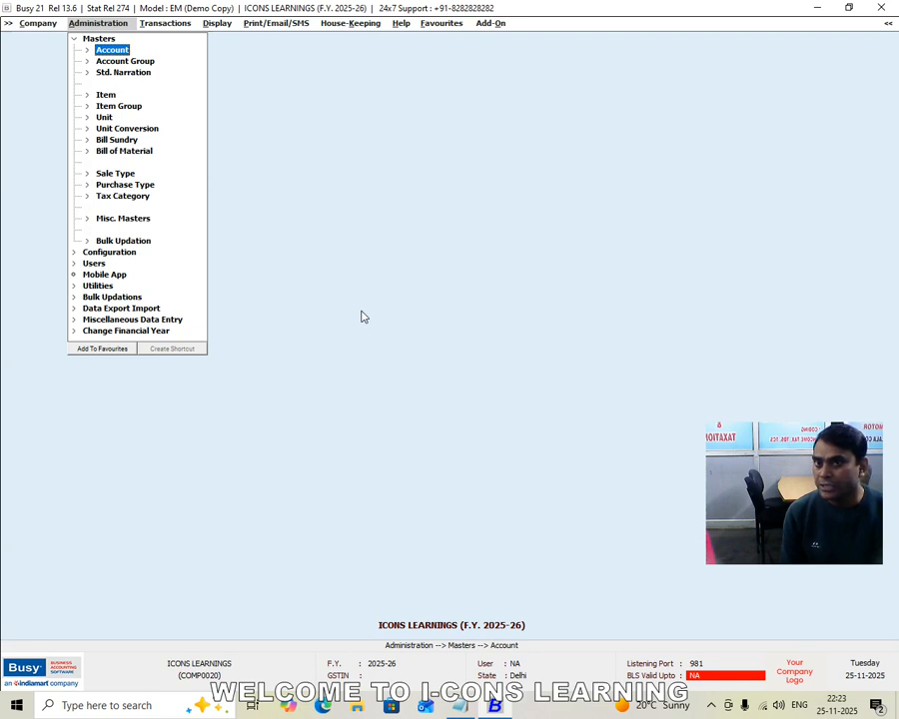
pyautogui.press('Left')
pyautogui.press('Right')
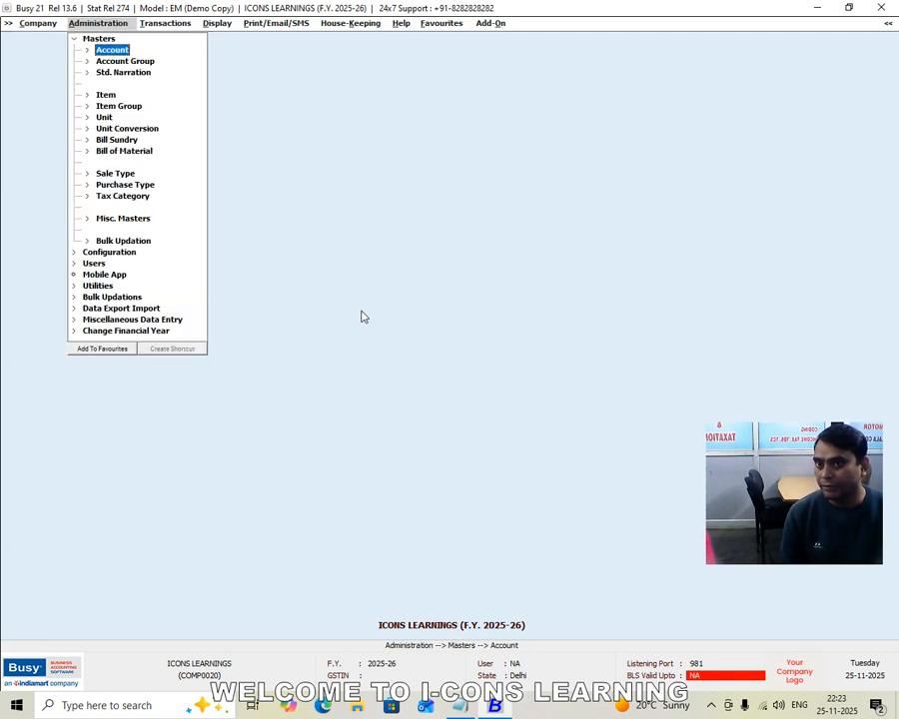
pyautogui.press('Left')
pyautogui.press('Down')
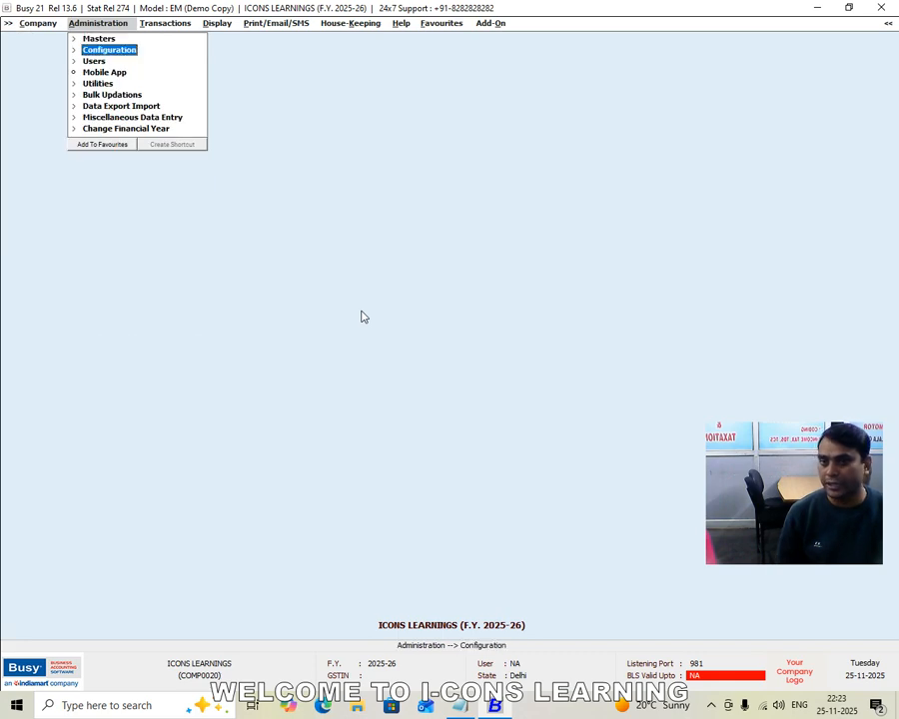
pyautogui.press('Right')
pyautogui.press('Down')
pyautogui.press('Up')
pyautogui.press('Return')
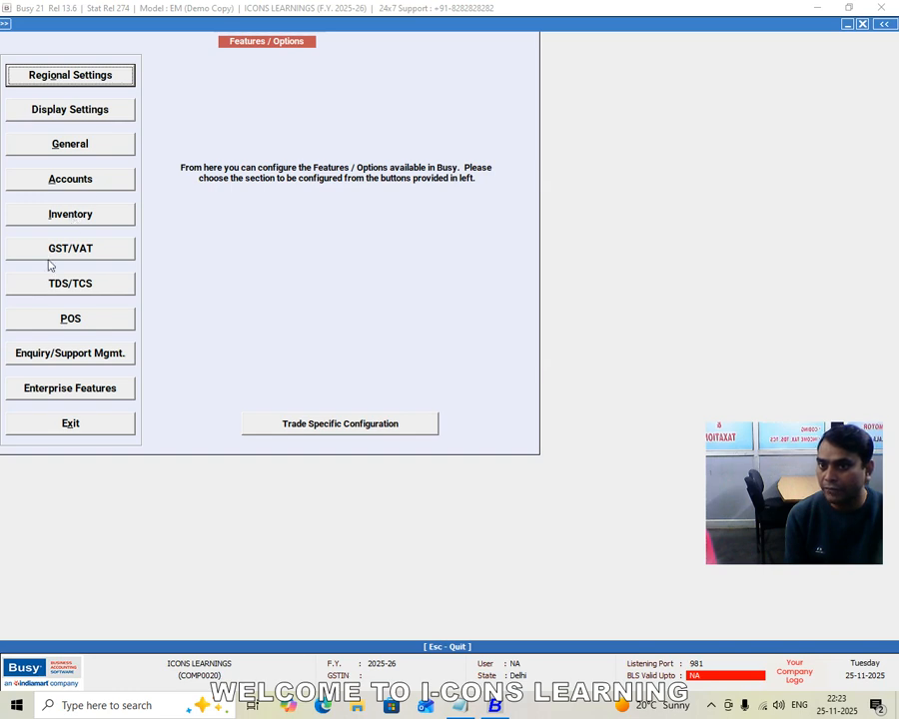
# Enable Multi-Godown Inventory in the inventory features with Material Centre at Item Level left off, save, and close the configuration
pyautogui.click(72, 213)
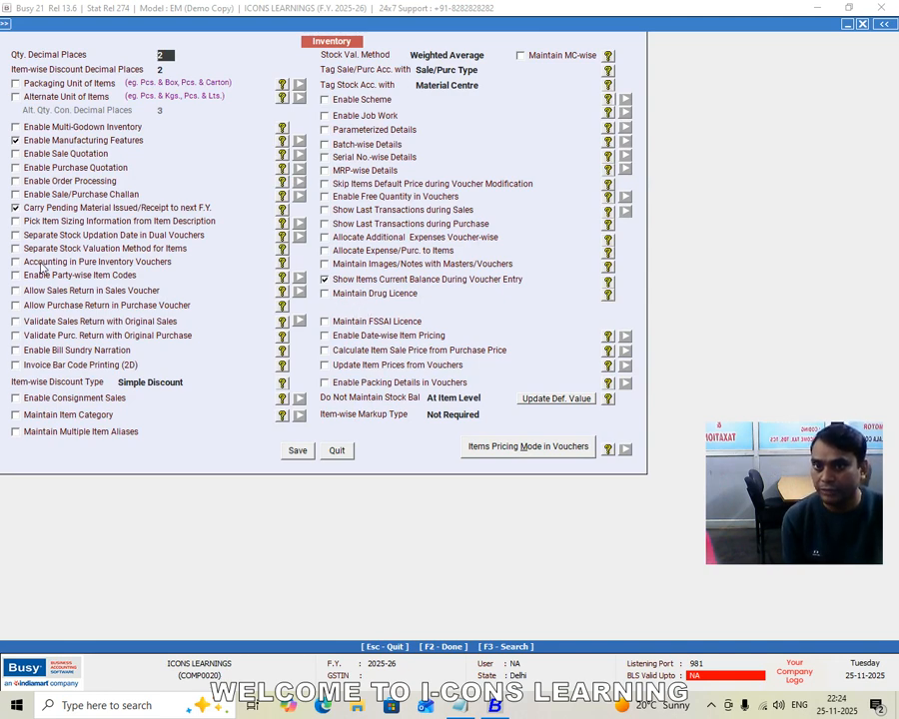
pyautogui.click(18, 126)
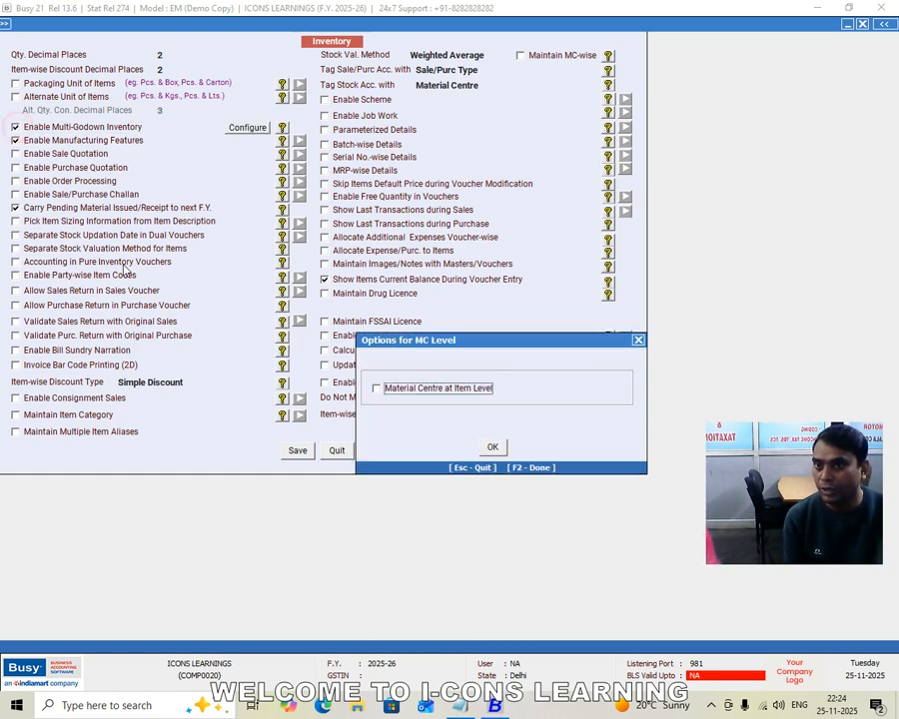
pyautogui.moveTo(482, 341); pyautogui.dragTo(330, 322)
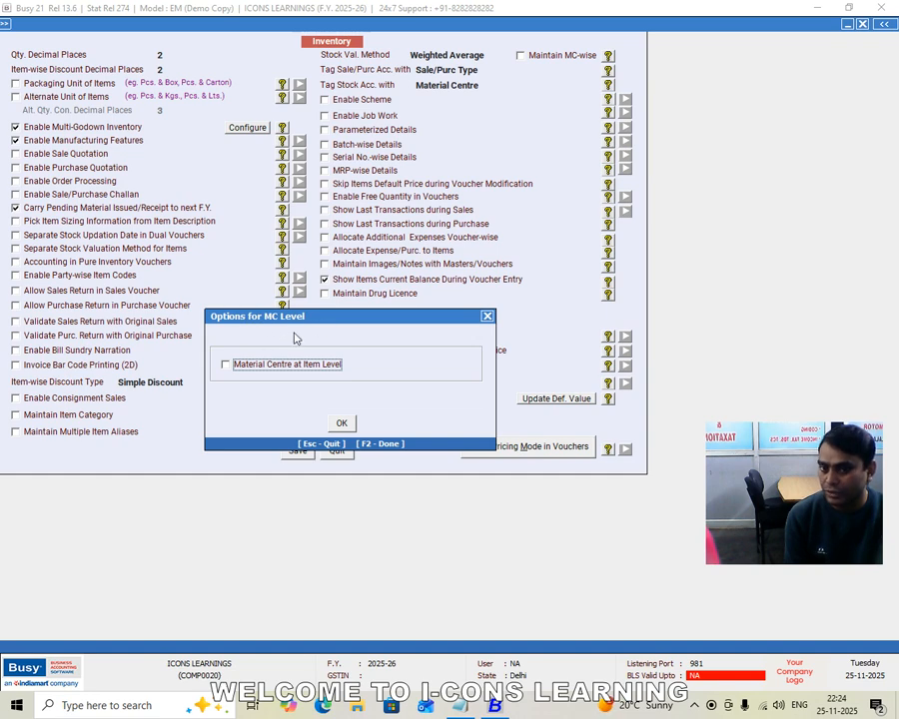
pyautogui.click(340, 422)
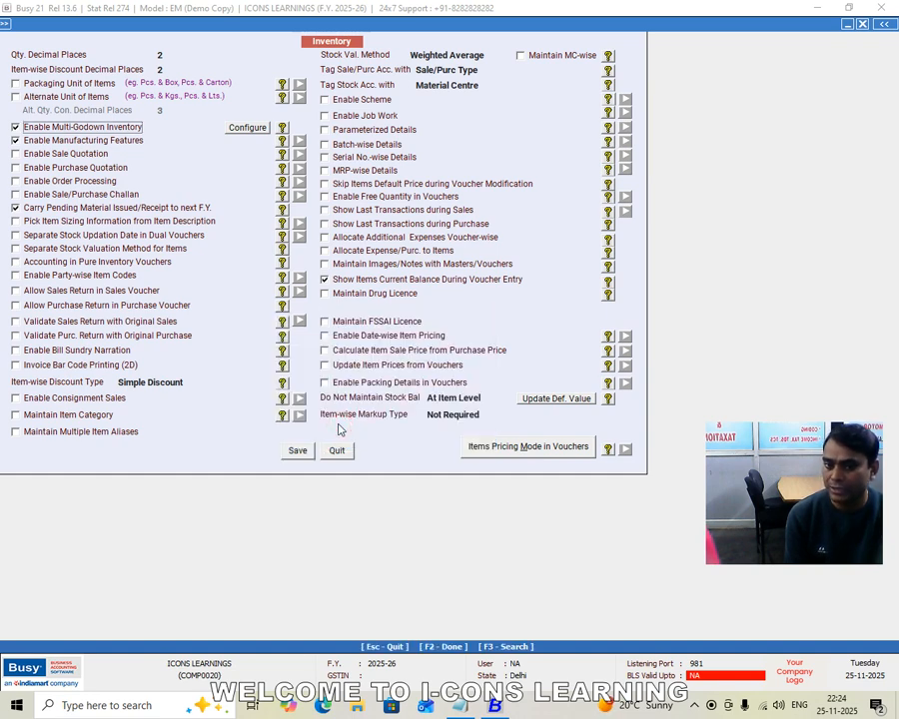
pyautogui.click(299, 450)
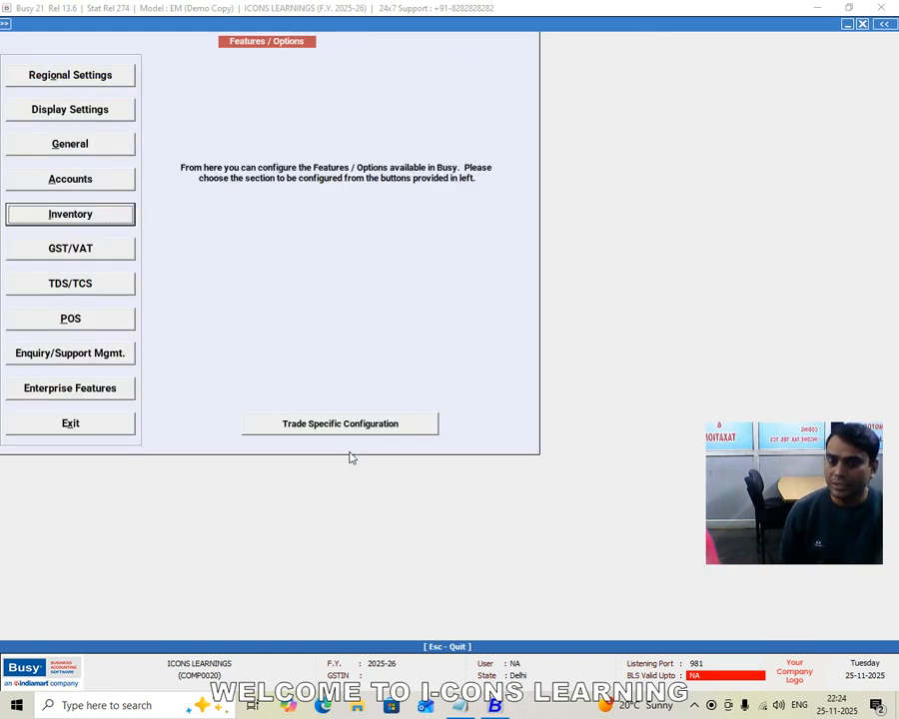
pyautogui.press('Escape')
pyautogui.press('Escape')
# Examine the Material Centre and Material Centre Group entries among the administration masters
pyautogui.press('Up')
pyautogui.press('Return')
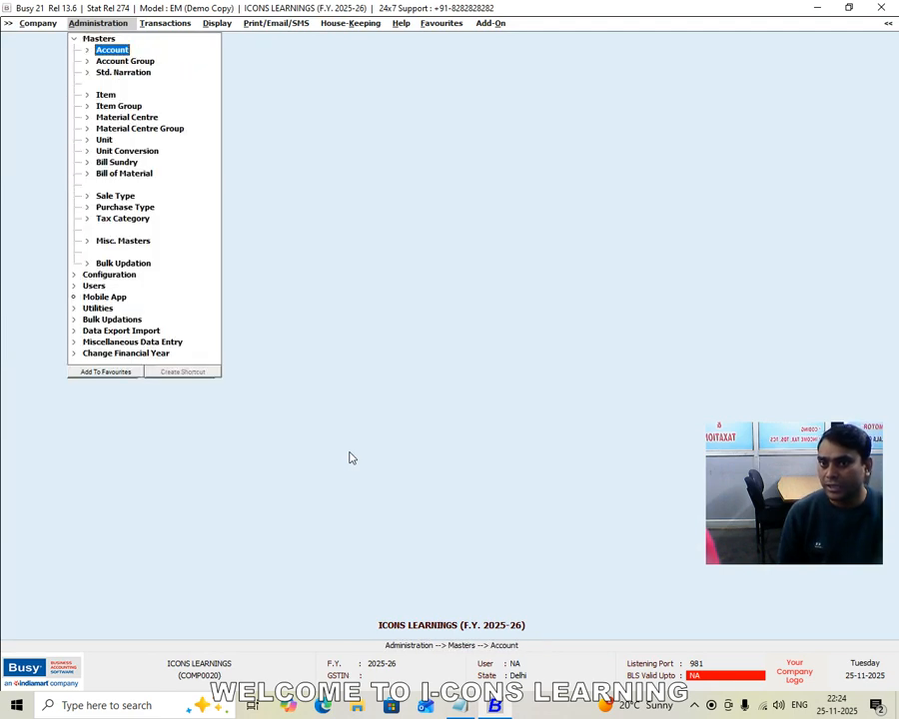
pyautogui.press('Down')
pyautogui.press('Down')
pyautogui.press('Down')
pyautogui.press('Down')
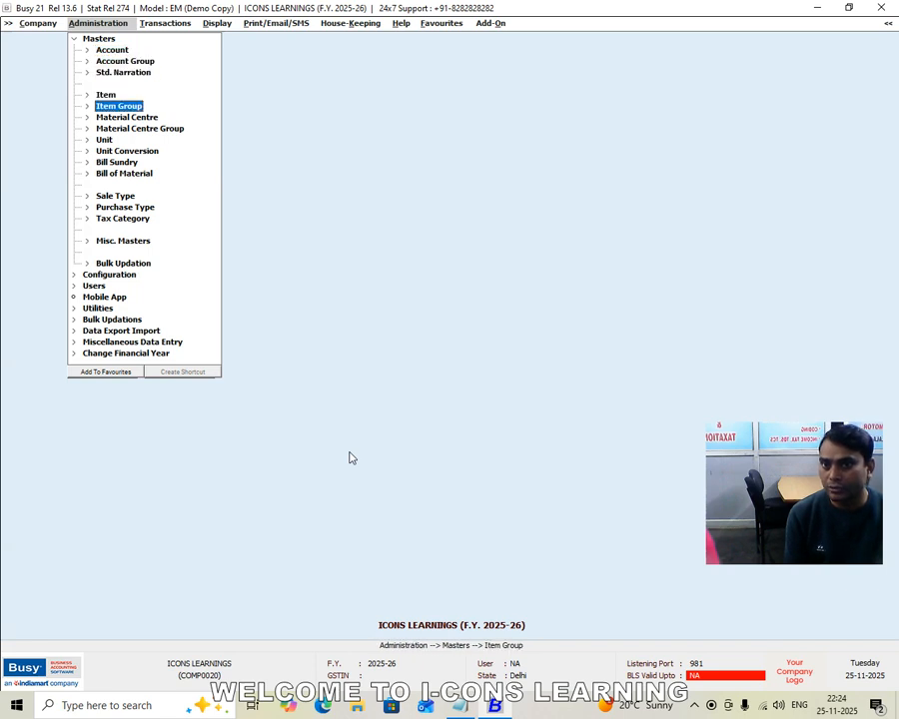
pyautogui.press('Down')
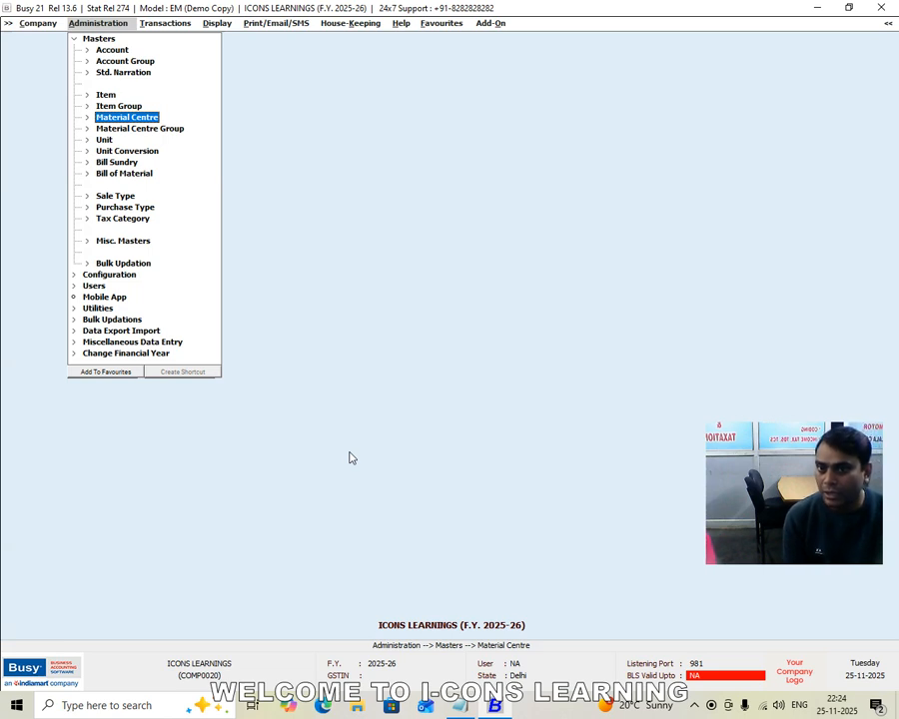
pyautogui.press('Down')
pyautogui.press('Up')
pyautogui.press('Down')
pyautogui.press('Up')
pyautogui.press('Down')
pyautogui.press('Up')
pyautogui.press('Down')
pyautogui.press('Up')
pyautogui.press('Down')
# Review the existing material centre groups offered for modification, and close the list without changing any group
pyautogui.press('Return')
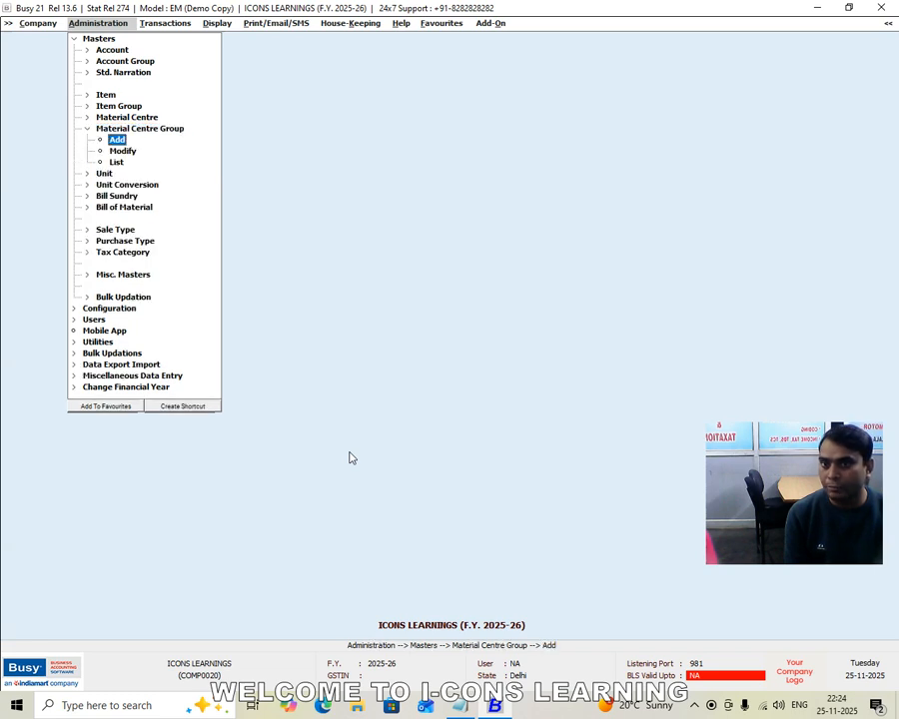
pyautogui.press('Down')
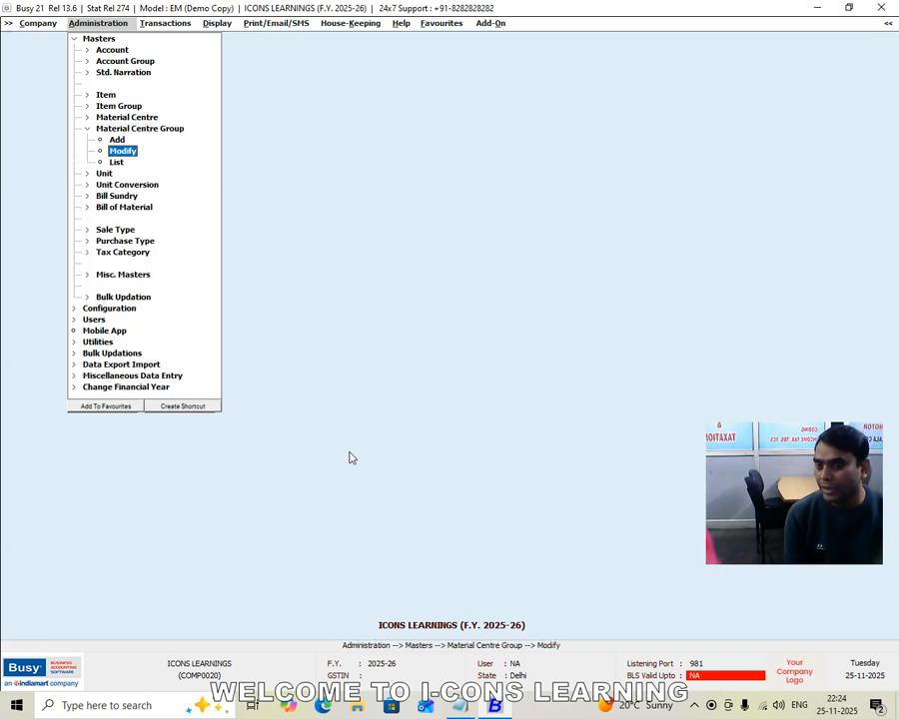
pyautogui.press('Return')
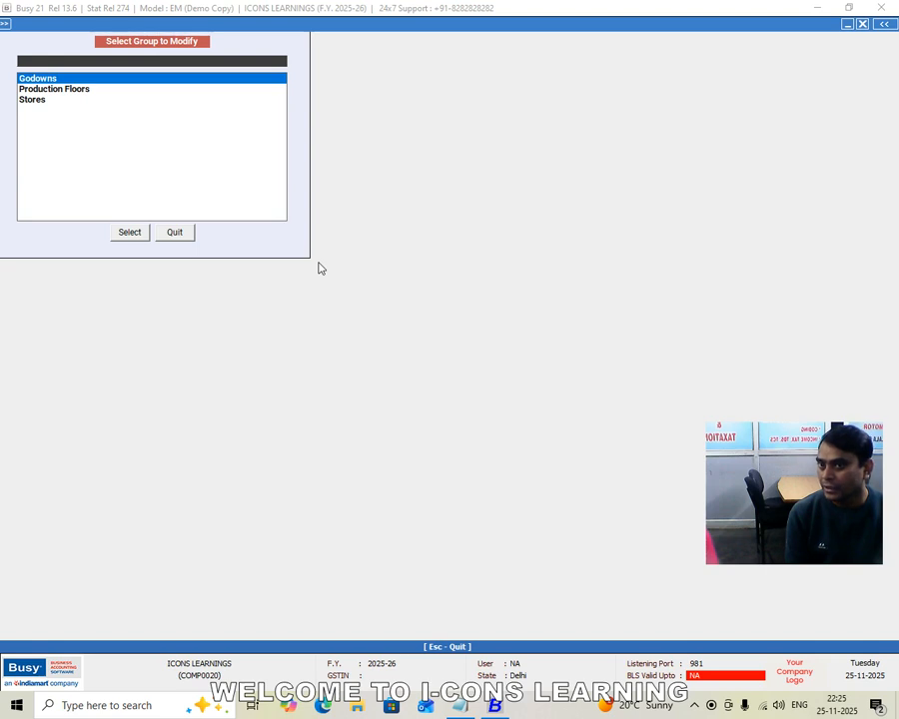
pyautogui.press('Down')
pyautogui.press('Up')
pyautogui.press('Down')
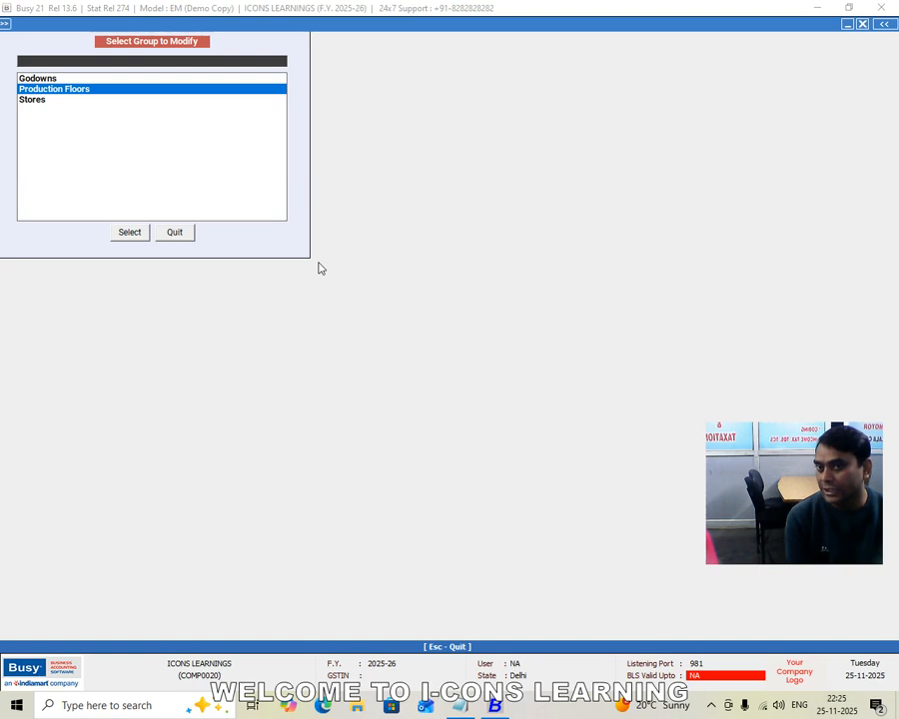
pyautogui.press('Escape')
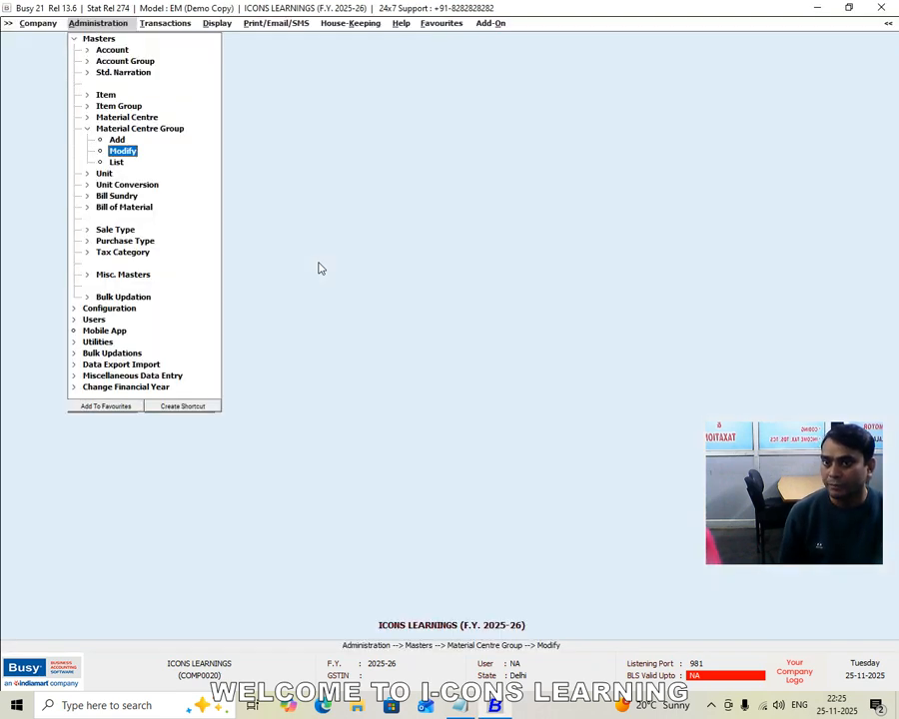
pyautogui.press('Up')
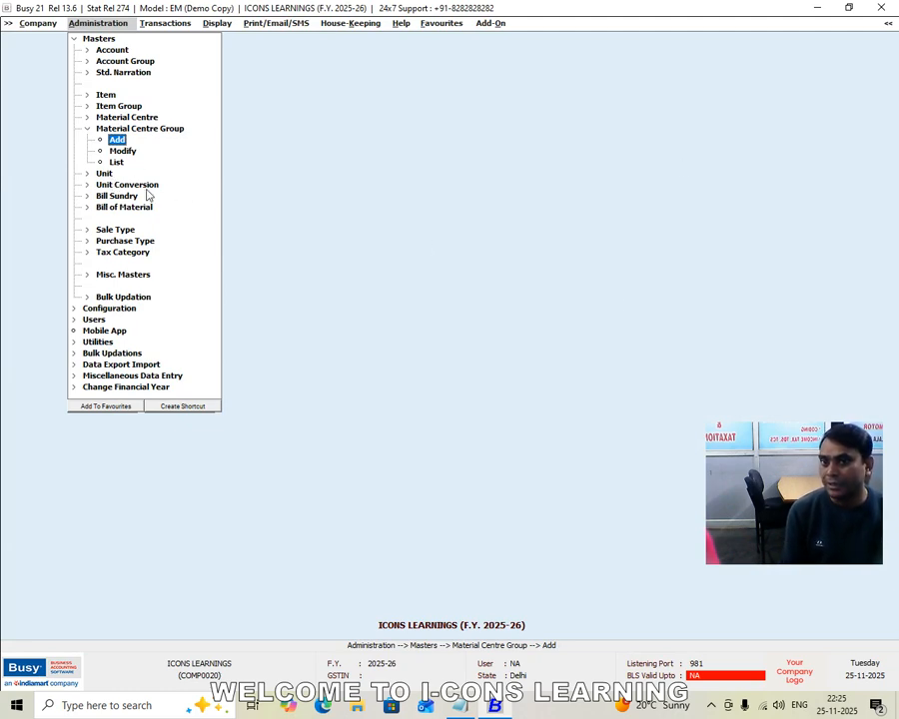
pyautogui.press('Escape')
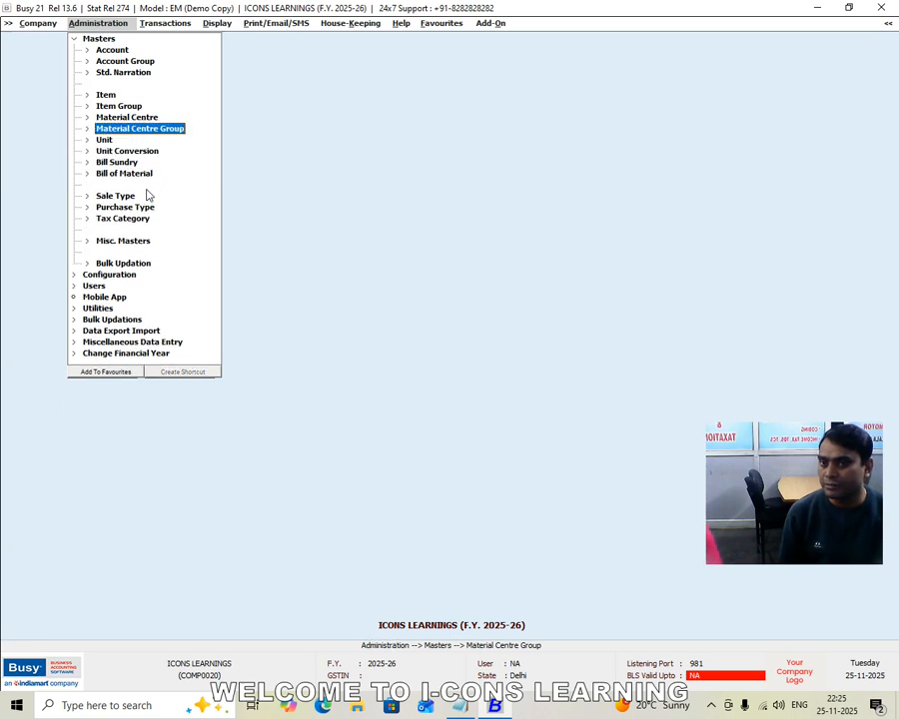
# Review the existing material centres offered for modification, and close the list without changing any entry
pyautogui.press('Up')
pyautogui.press('Return')
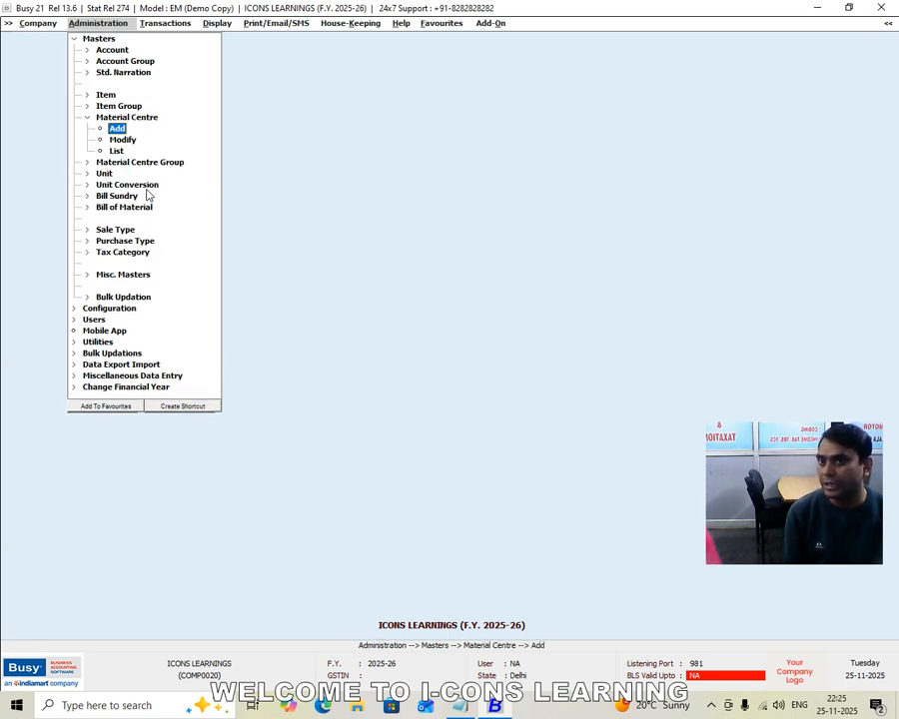
pyautogui.press('Down')
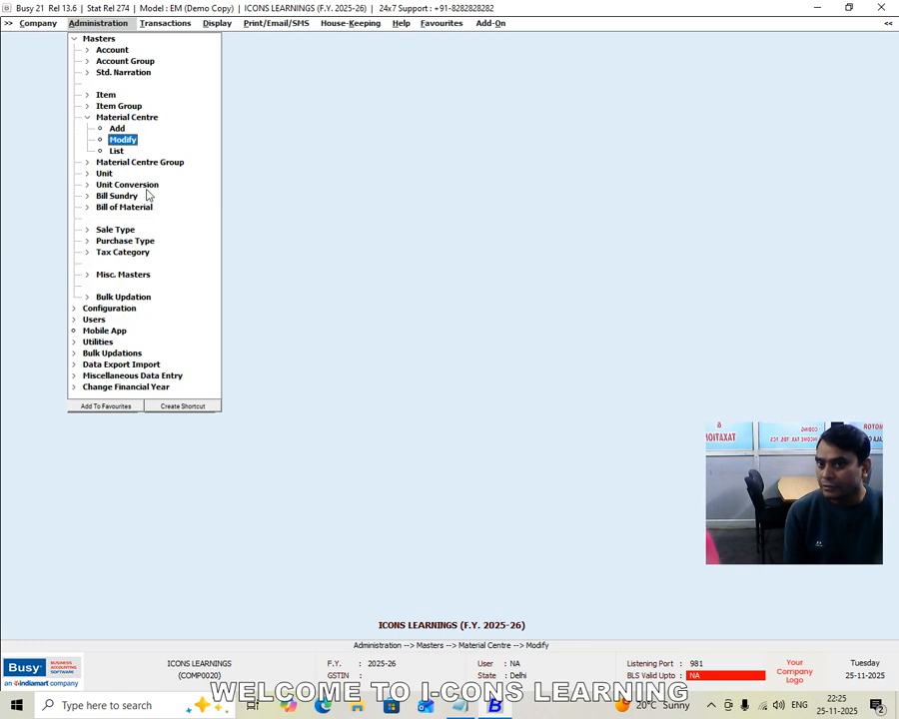
pyautogui.press('Return')
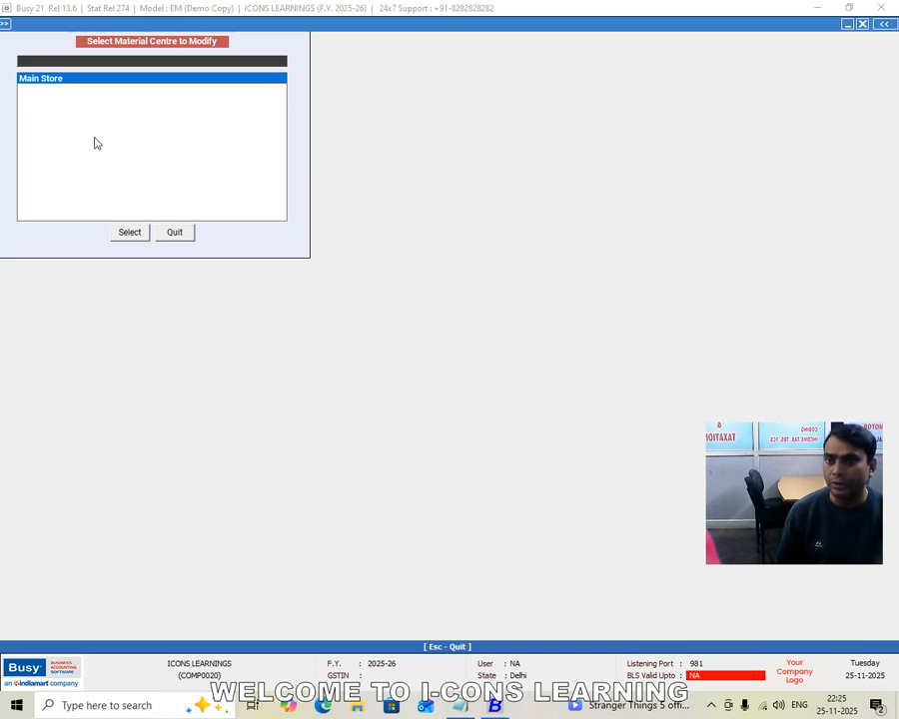
pyautogui.press('Escape')
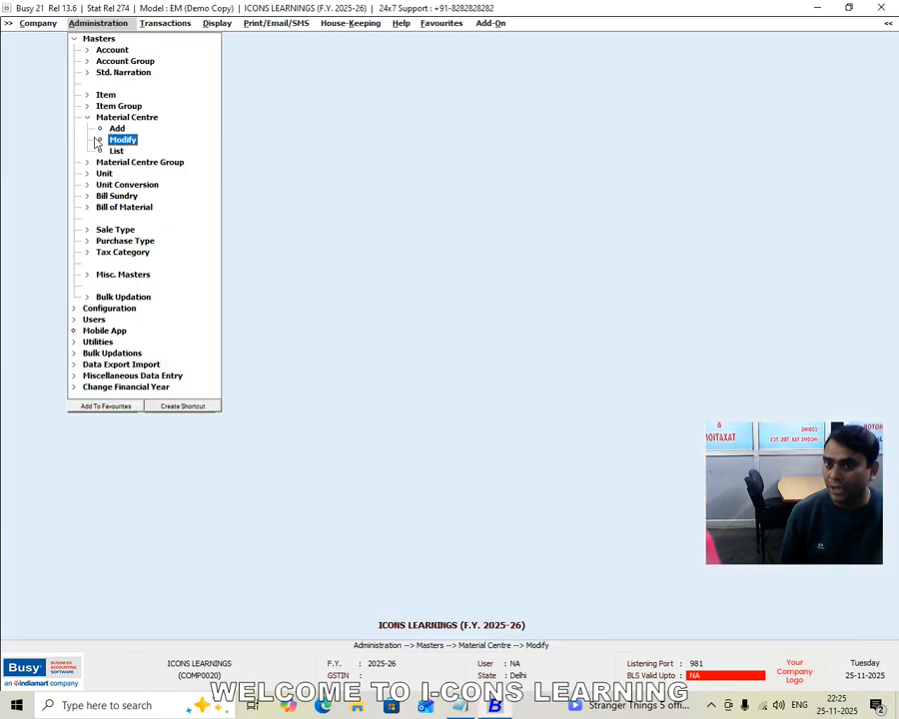
pyautogui.press('Up')
pyautogui.press('Down')
pyautogui.press('Escape')
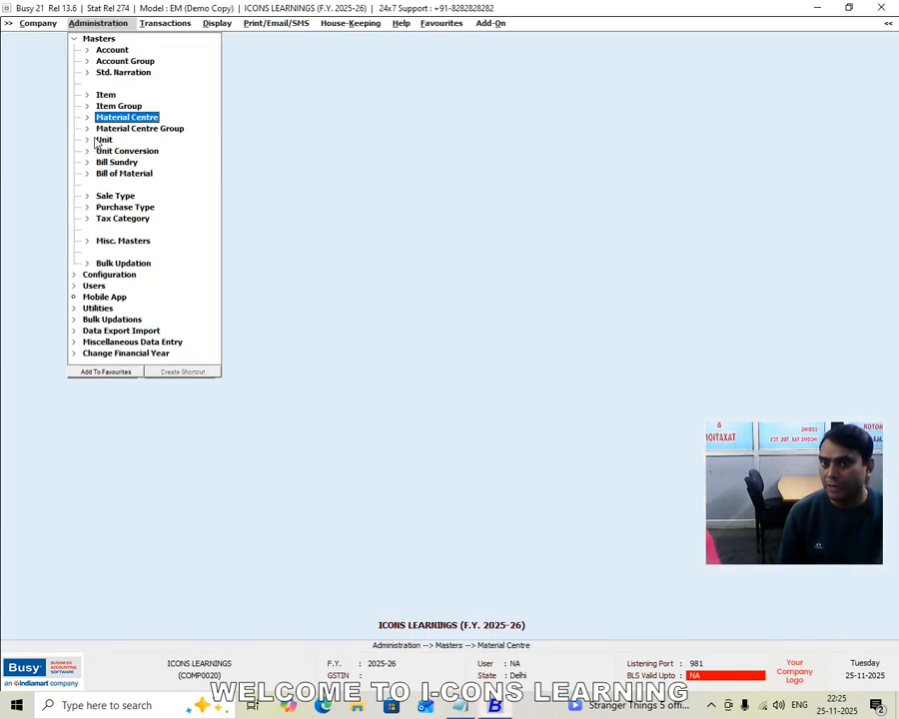
# Open a blank master form for adding a new material centre
pyautogui.press('Return')
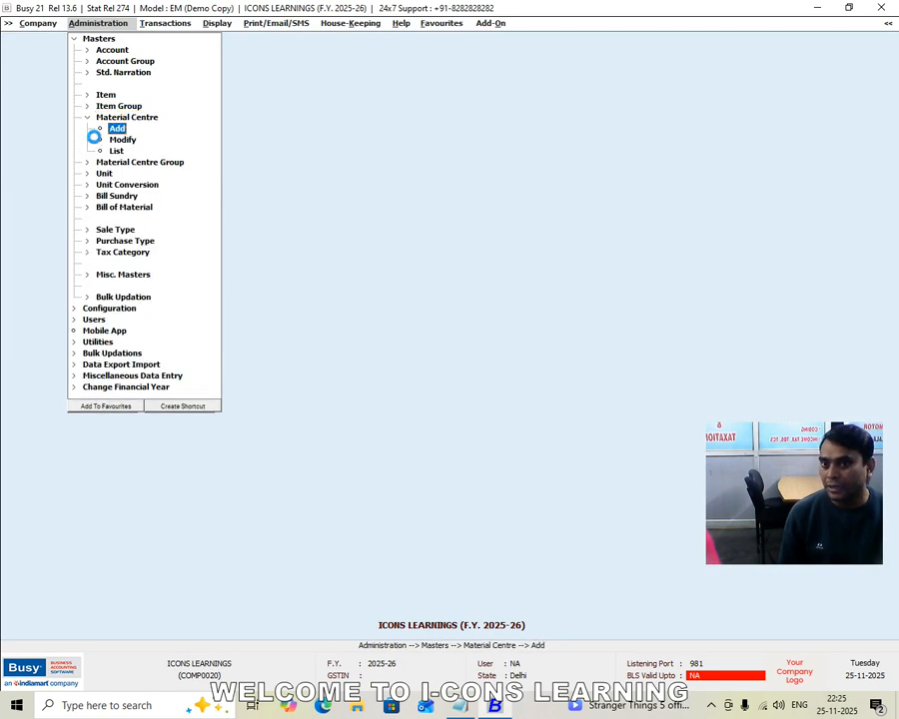
pyautogui.press('Return')
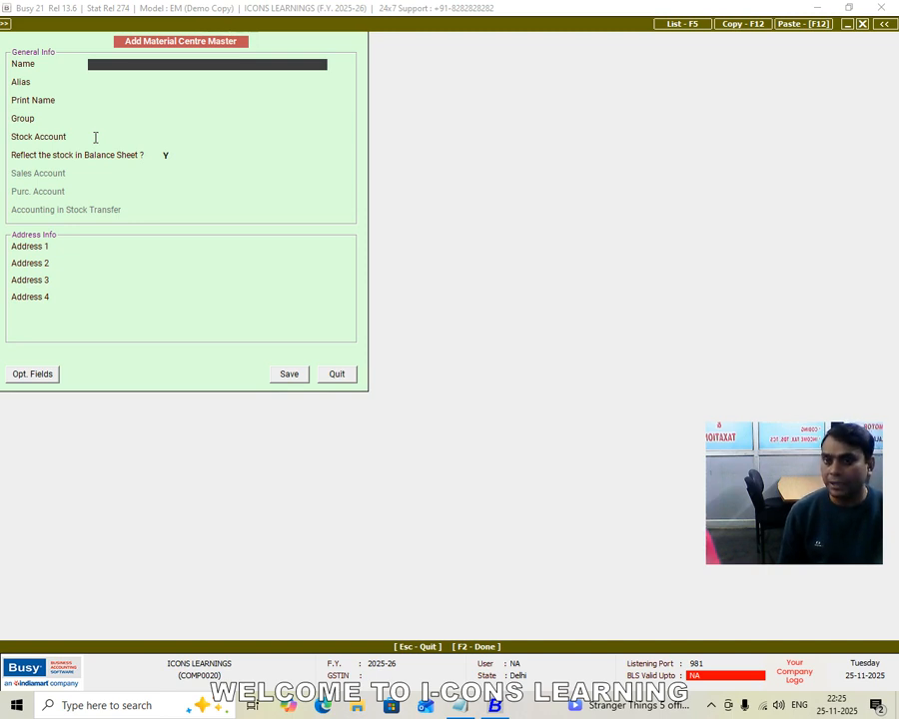
pyautogui.write('MODEL TOWN')
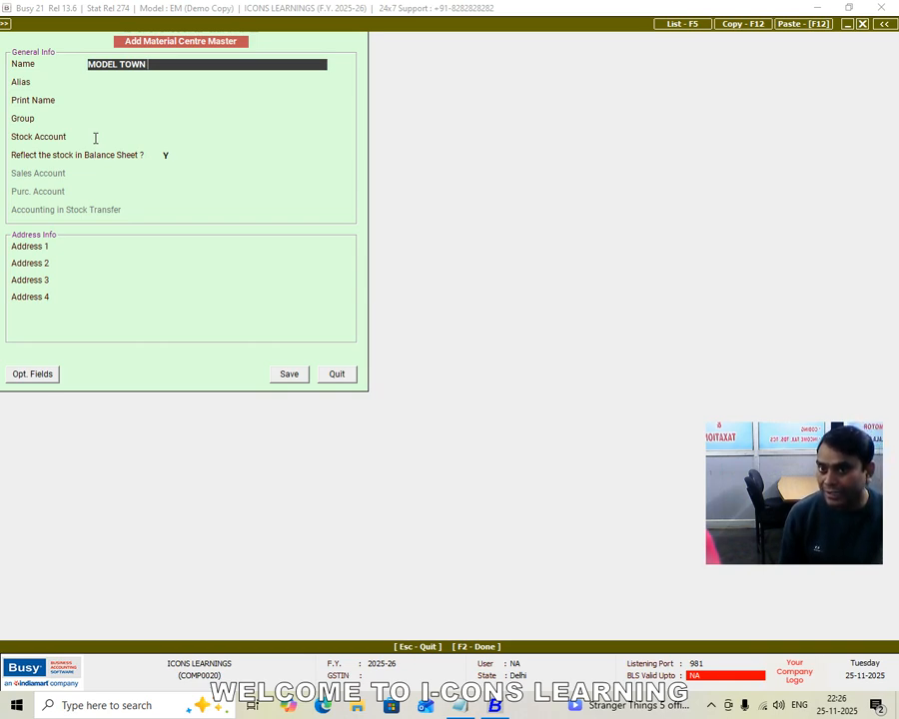
pyautogui.press('BackSpace')
pyautogui.press('BackSpace')
pyautogui.press('BackSpace')
pyautogui.press('BackSpace')
pyautogui.press('BackSpace')
pyautogui.press('BackSpace')
pyautogui.press('BackSpace')
pyautogui.press('BackSpace')
pyautogui.press('BackSpace')
pyautogui.press('BackSpace')
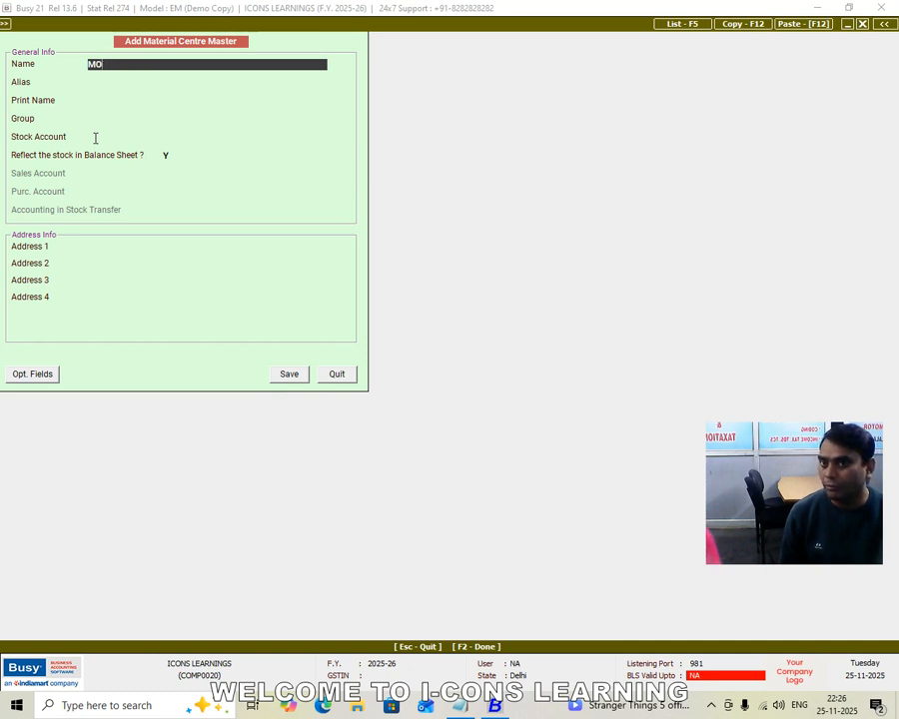
# Name the new material centre GODOWN NO-1, leave its alias blank, and let the print name match
pyautogui.write('GO')
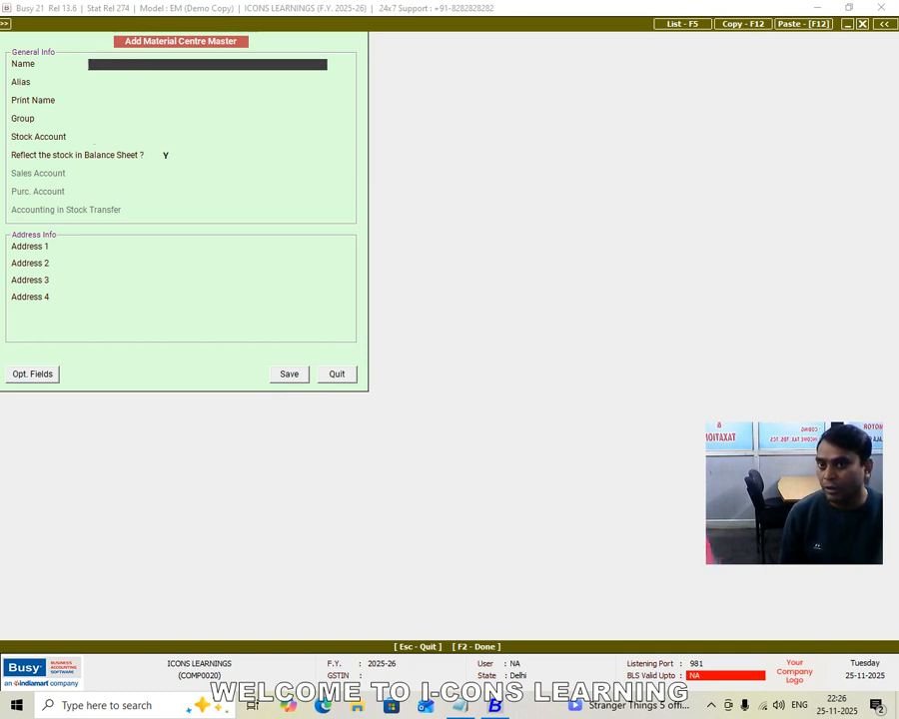
pyautogui.write('DOWN NO')
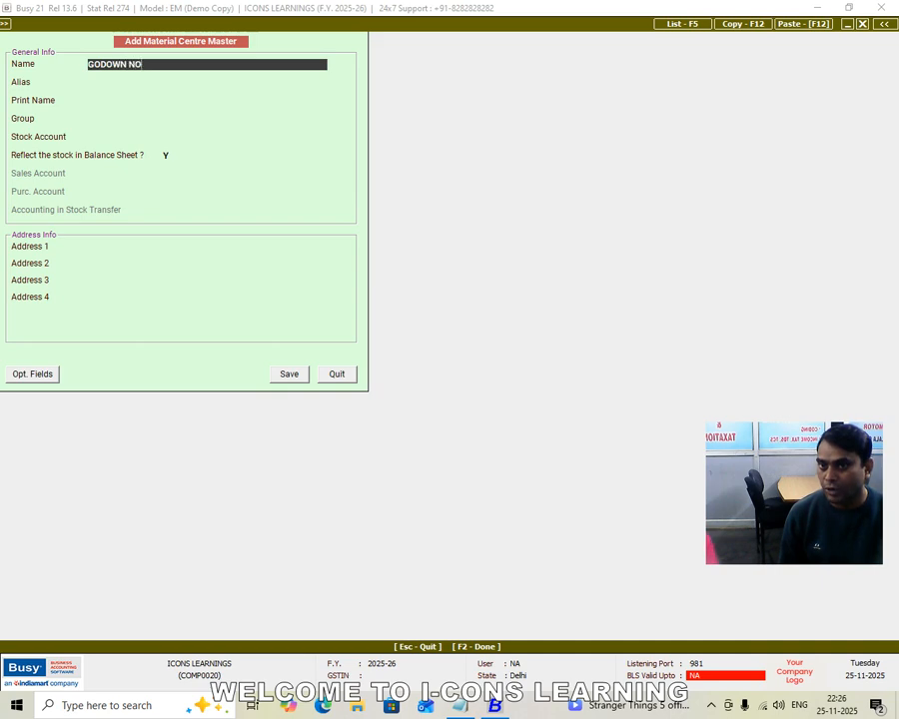
pyautogui.write('-1')
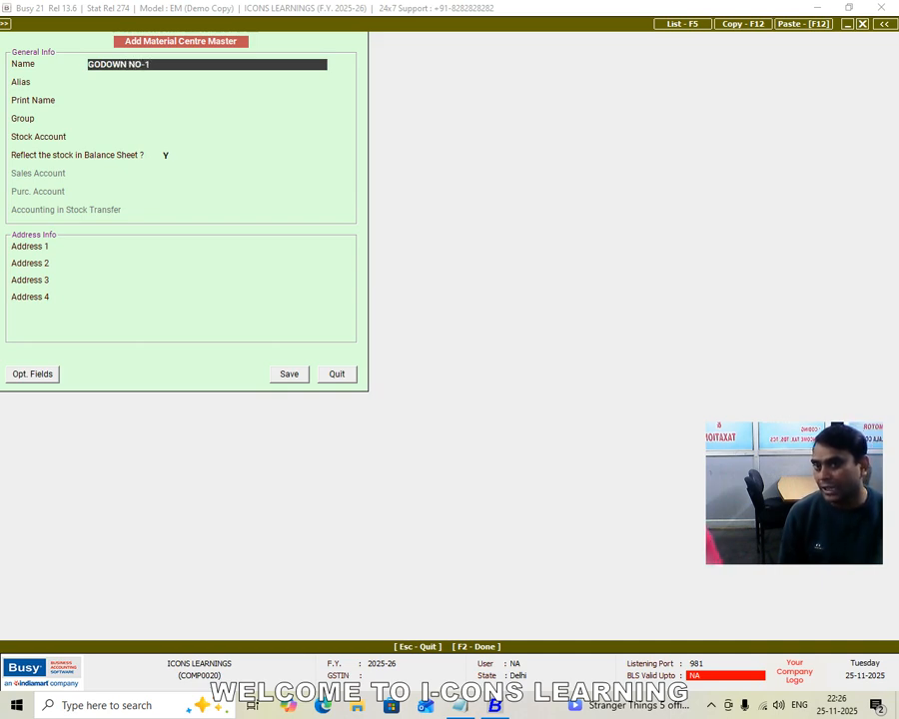
pyautogui.press('Return')
pyautogui.press('Return')
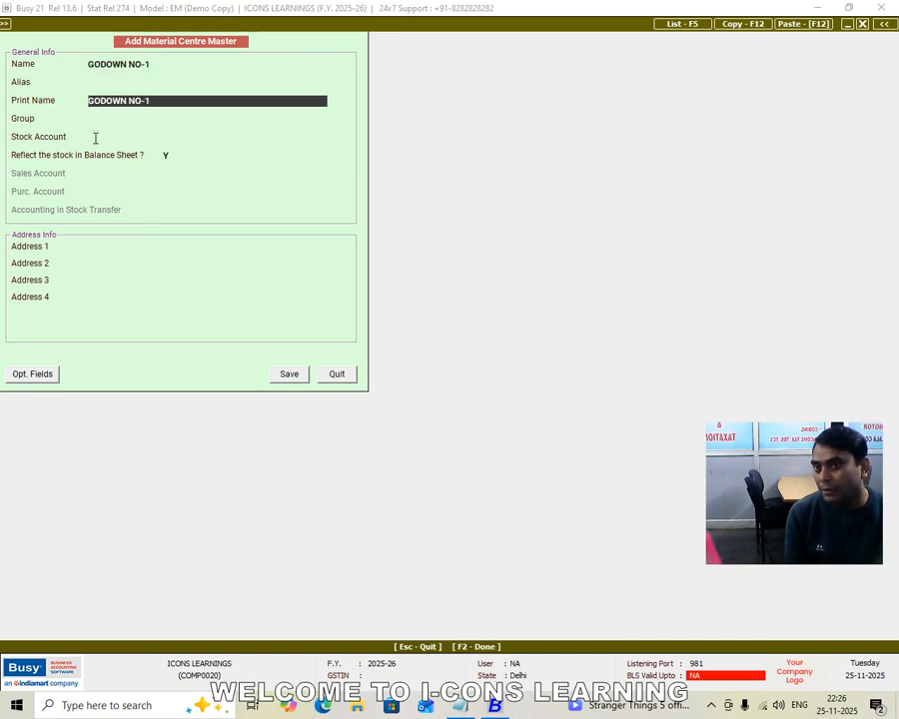
# Assign GODOWN NO-1 to the Godowns group with Stock as stock account, reflecting its stock in the balance sheet (Y)
pyautogui.press('Return')
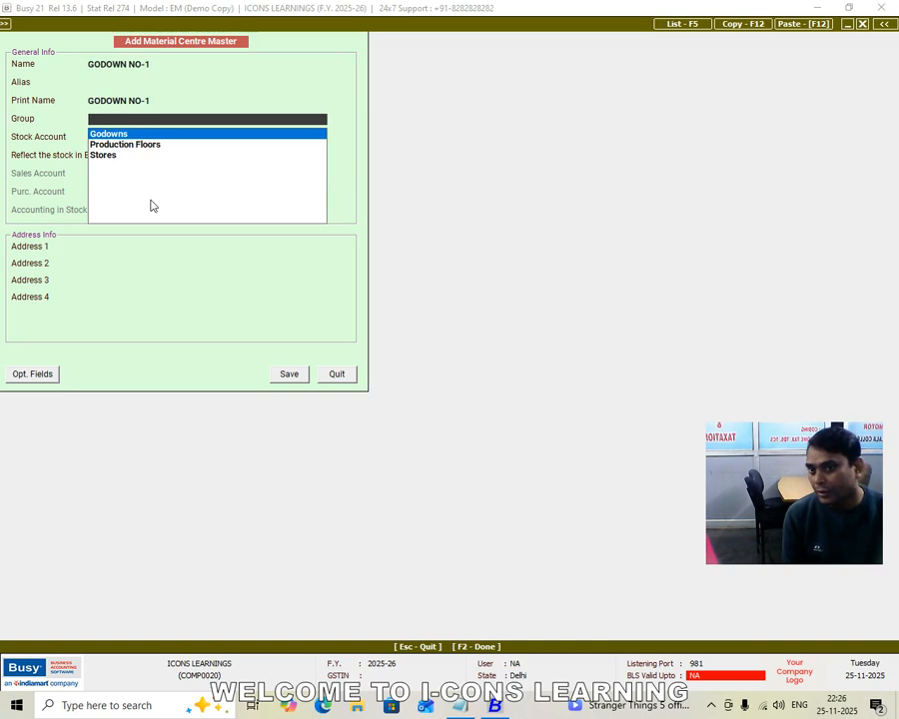
pyautogui.press('Return')
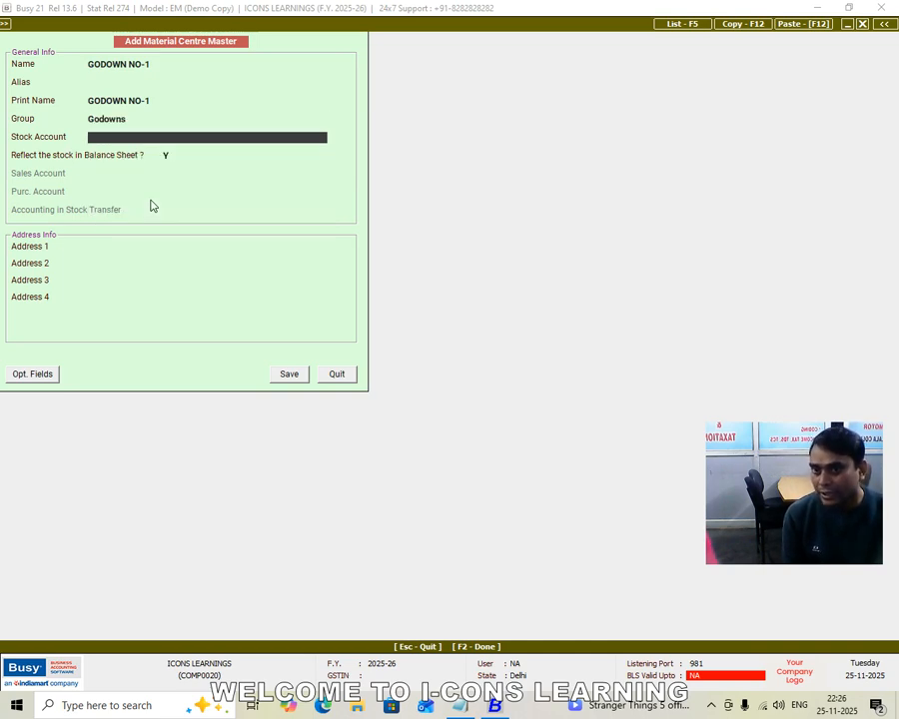
pyautogui.press('space')
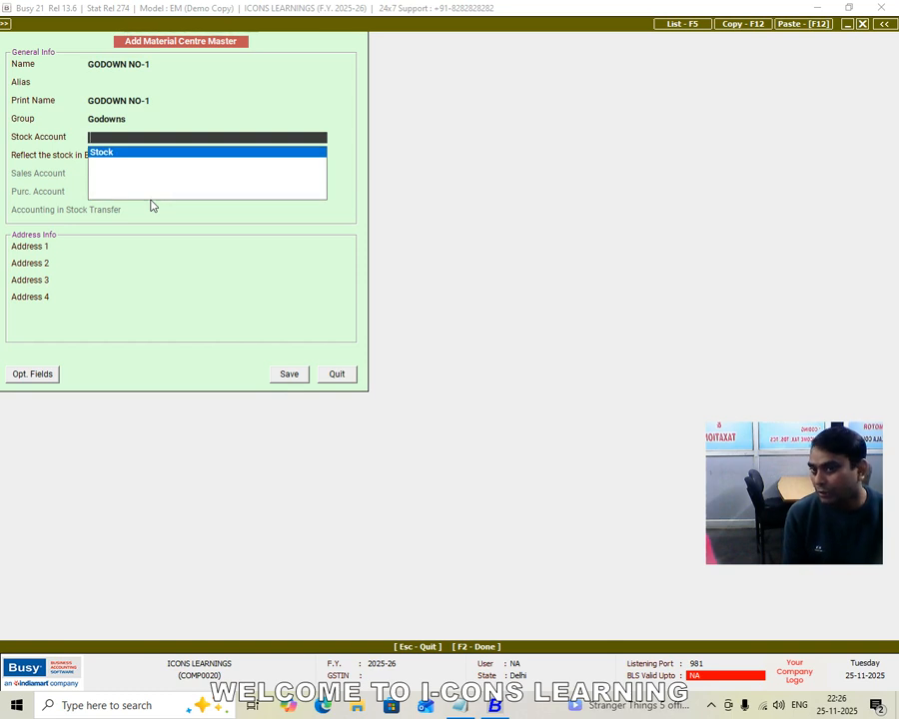
pyautogui.press('Return')
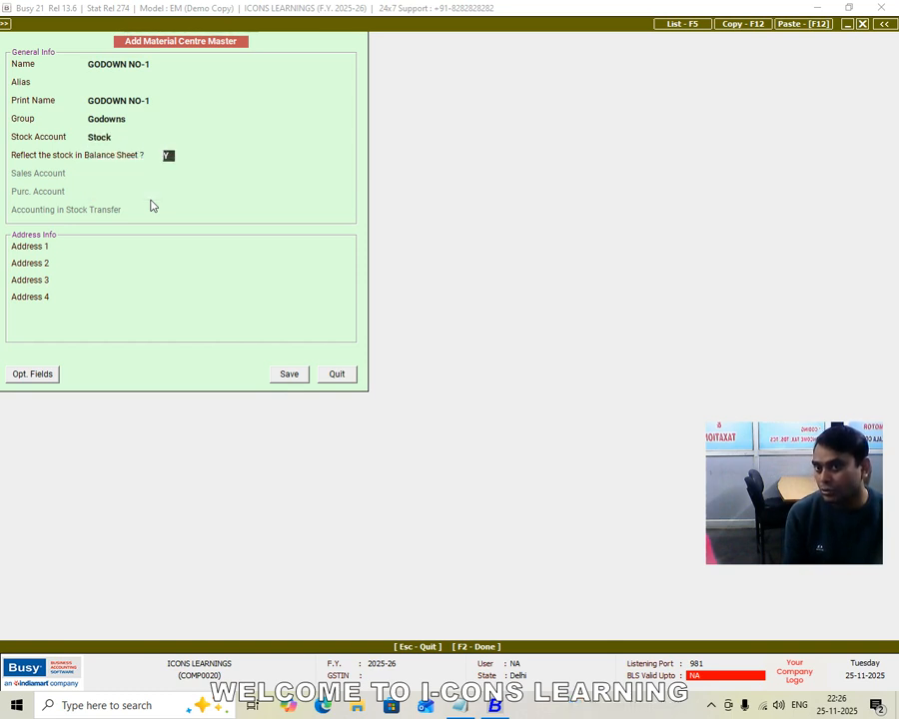
pyautogui.press('Return')
# Enter the godown's location in the first address line, leave the other address lines blank, and save GODOWN NO-1
pyautogui.write('MODEL TOWN')
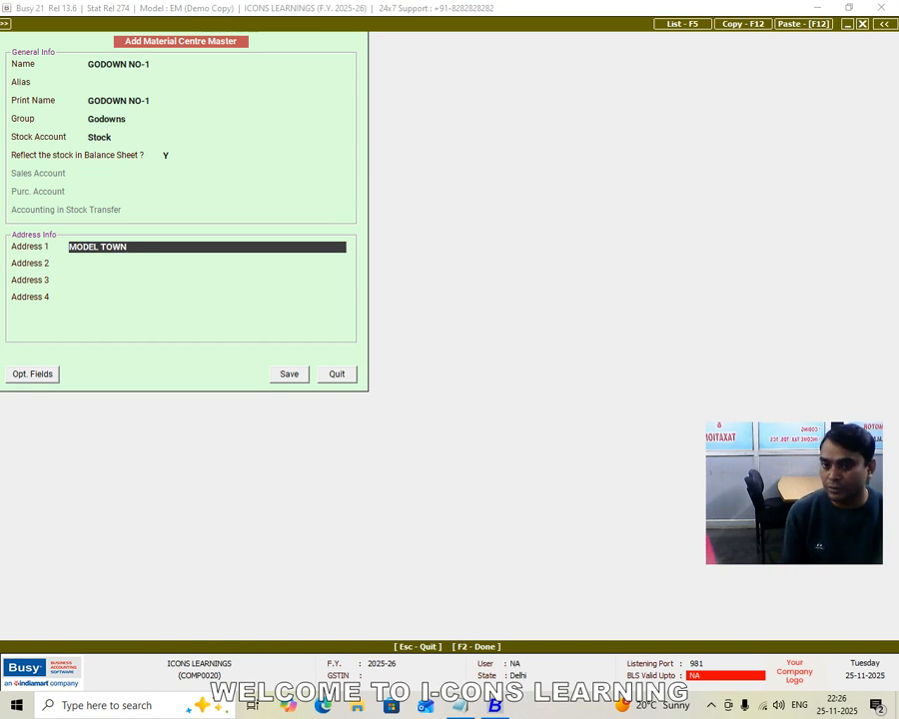
pyautogui.press('Return')
pyautogui.press('Return')
pyautogui.press('Return')
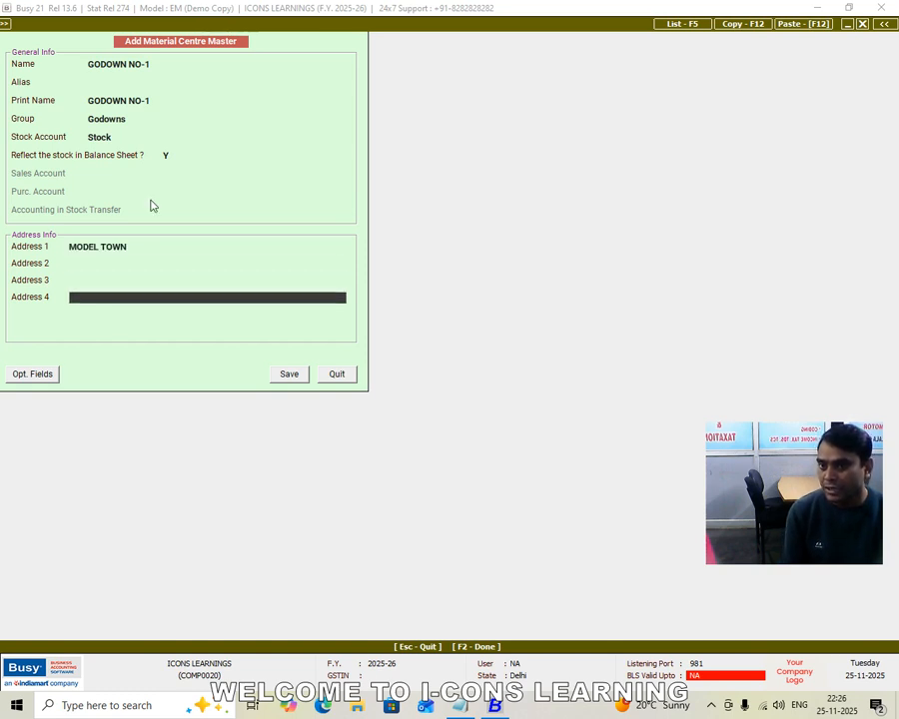
pyautogui.press('Return')
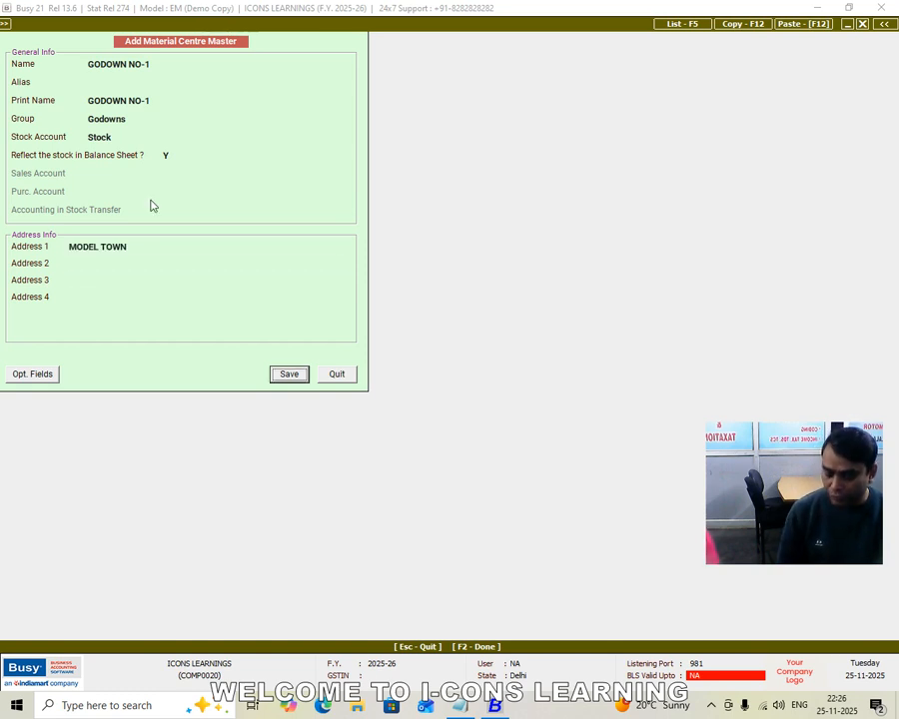
pyautogui.click(285, 376)
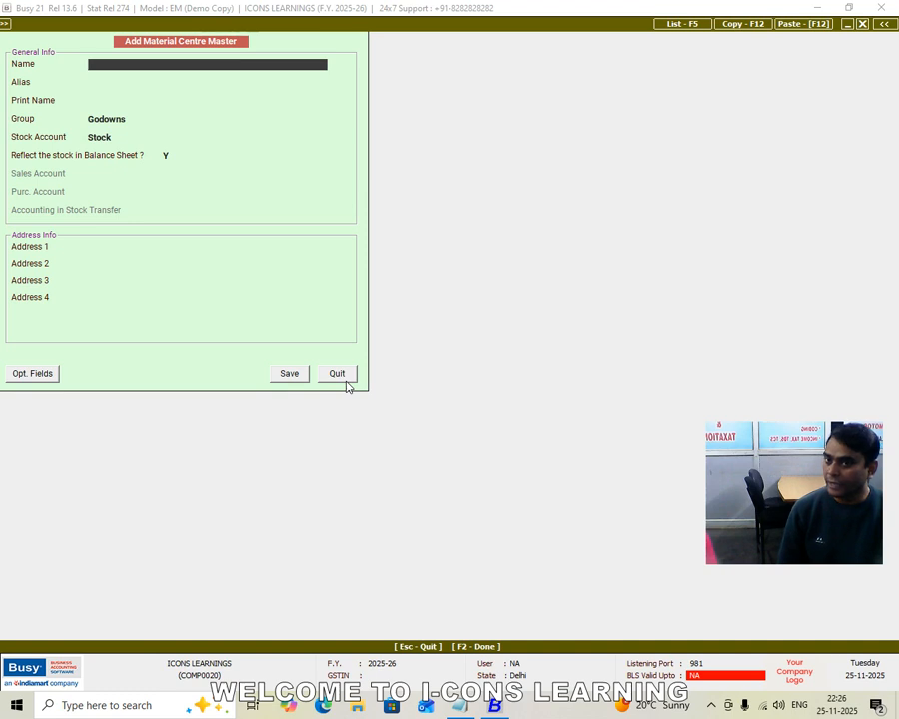
# Name another material centre GODOWN NO-2, keeping the Godowns group, Stock account and balance sheet reflection set to Y
pyautogui.write('GOD')
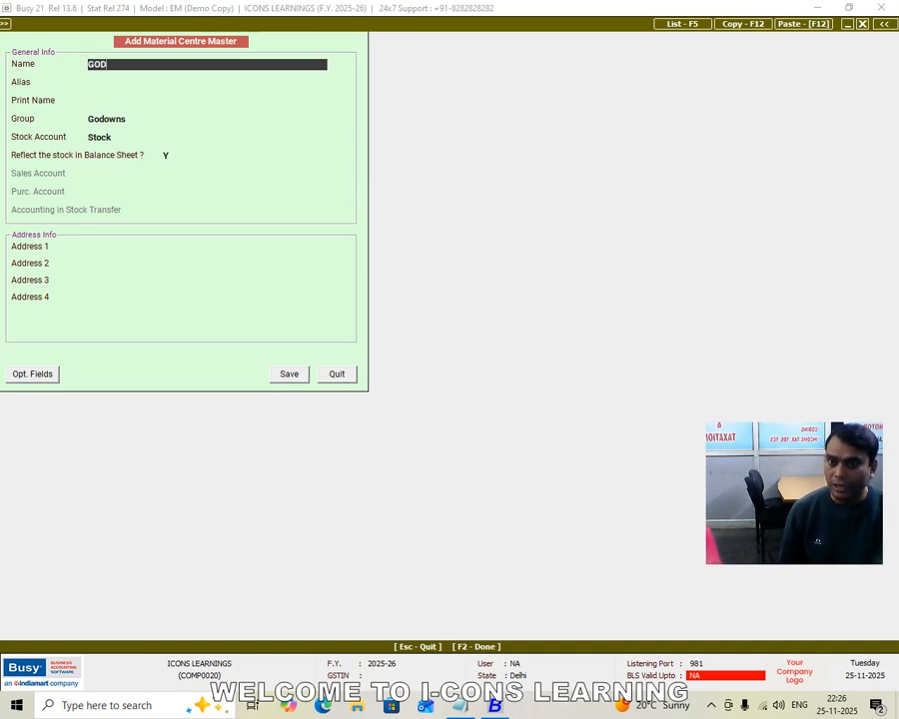
pyautogui.write('OWN NO-2')
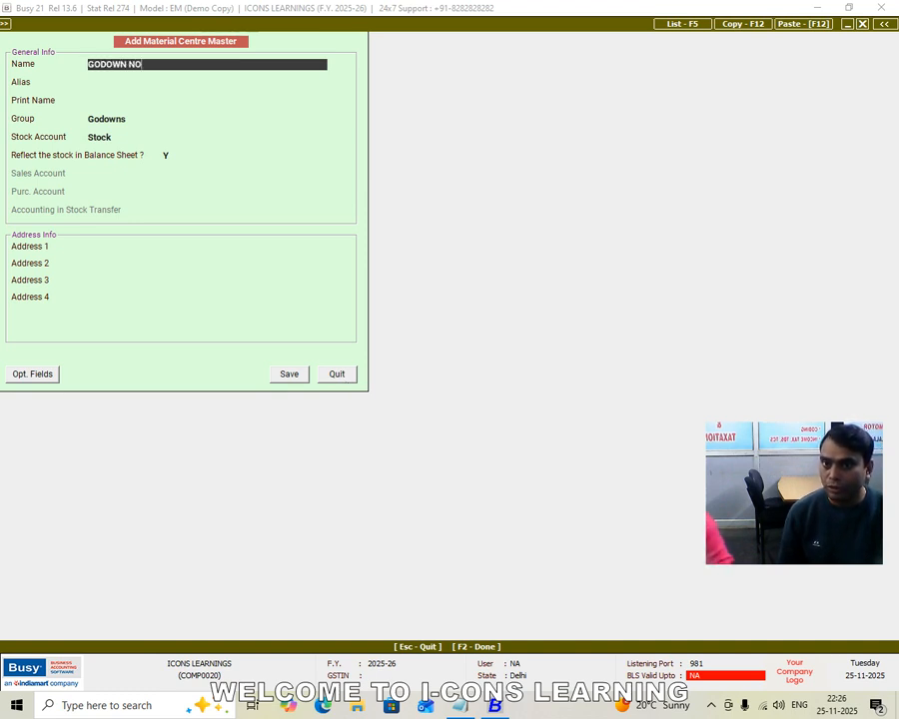
pyautogui.press('Return')
pyautogui.press('Return')
pyautogui.press('Return')
pyautogui.press('Return')
pyautogui.press('Return')
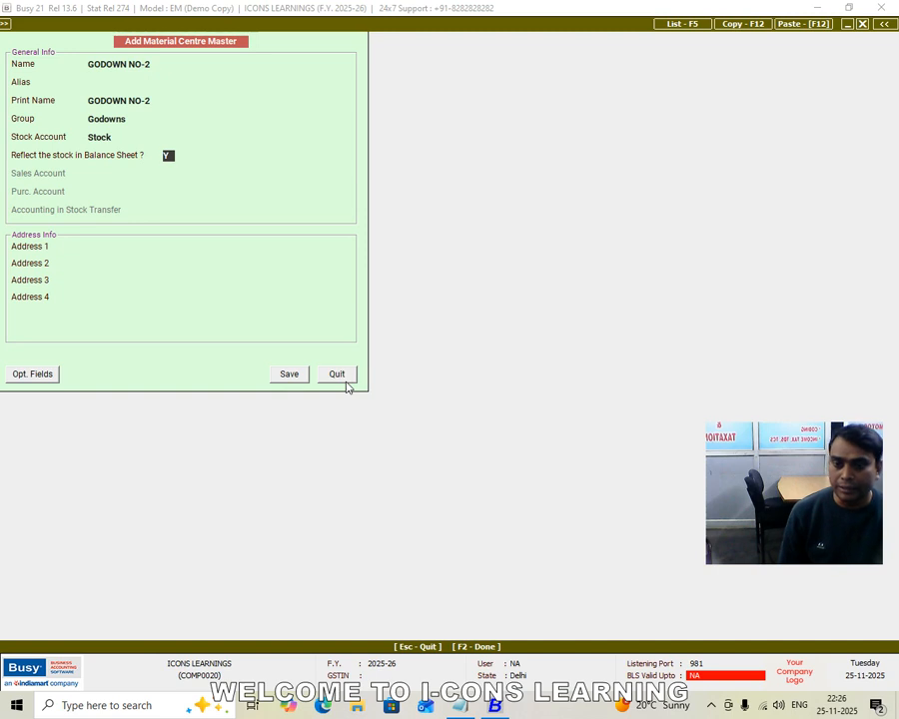
pyautogui.press('Return')
# Enter the second godown's address in the first address line, save GODOWN NO-2, and leave the material centre form
pyautogui.write('GO')
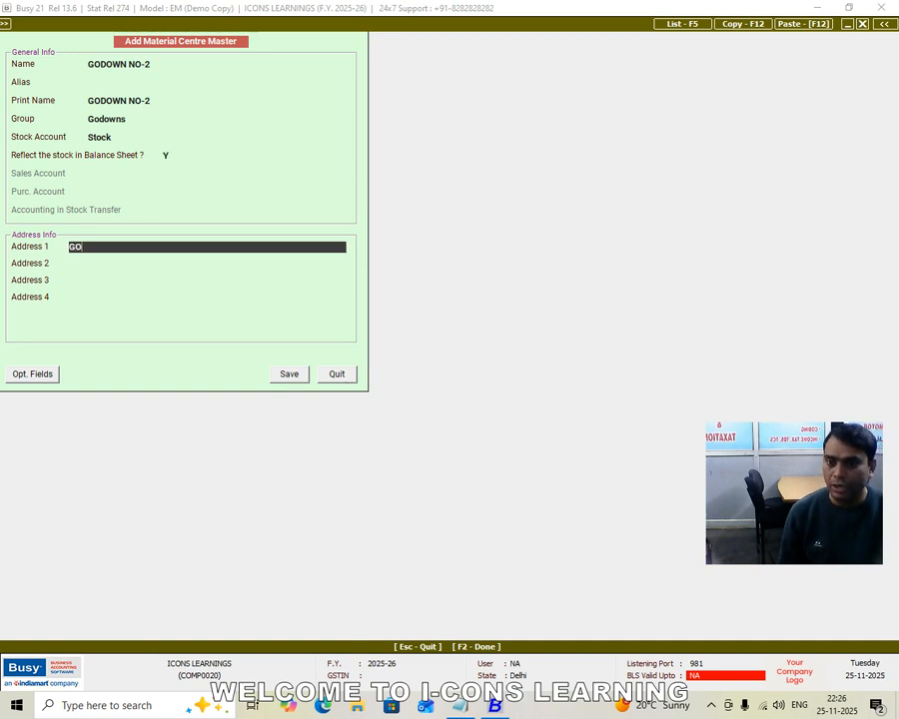
pyautogui.press('BackSpace')
pyautogui.press('BackSpace')
pyautogui.write('QUILLA ROAD ROHTAK')
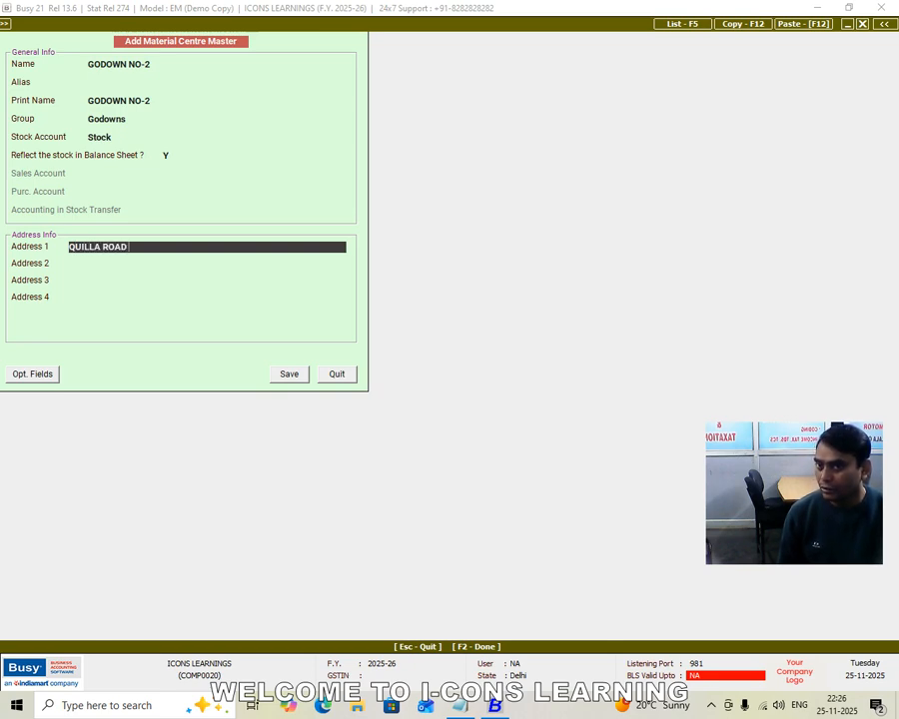
pyautogui.press('Return')
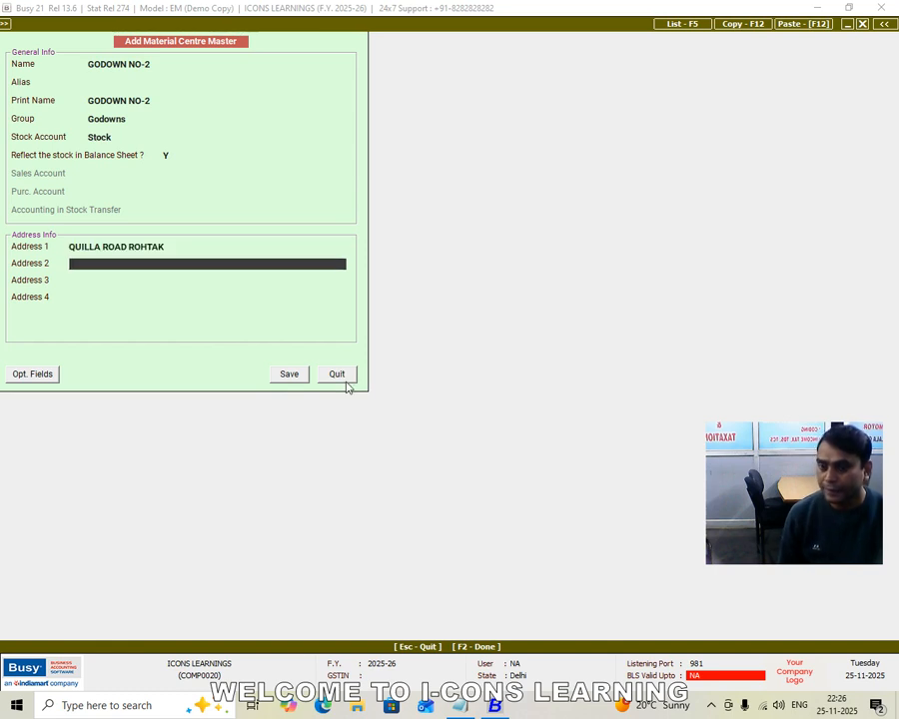
pyautogui.press('Return')
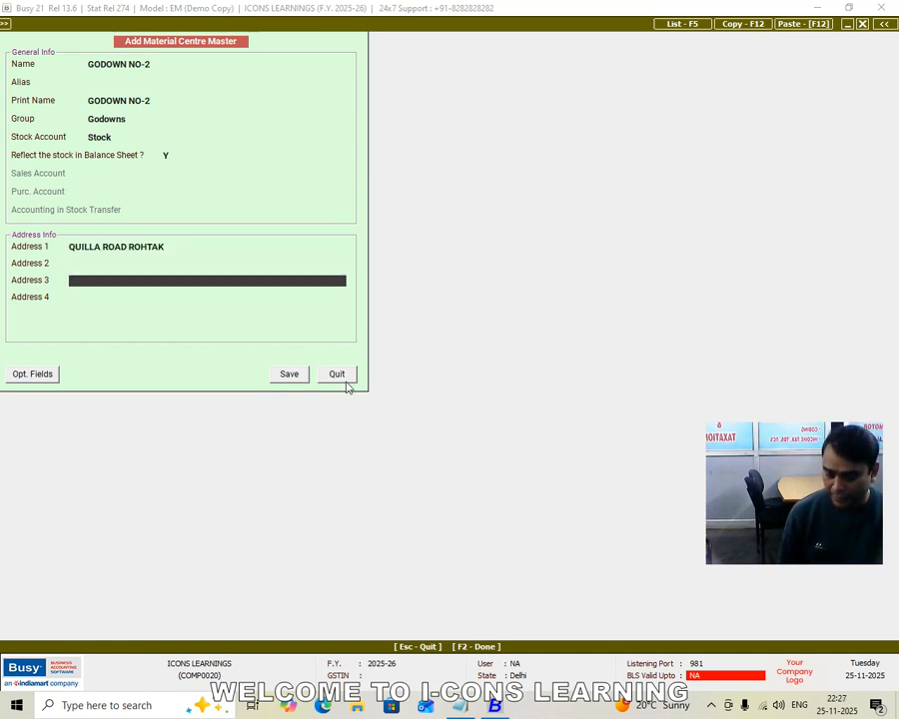
pyautogui.click(290, 376)
pyautogui.press('Escape')
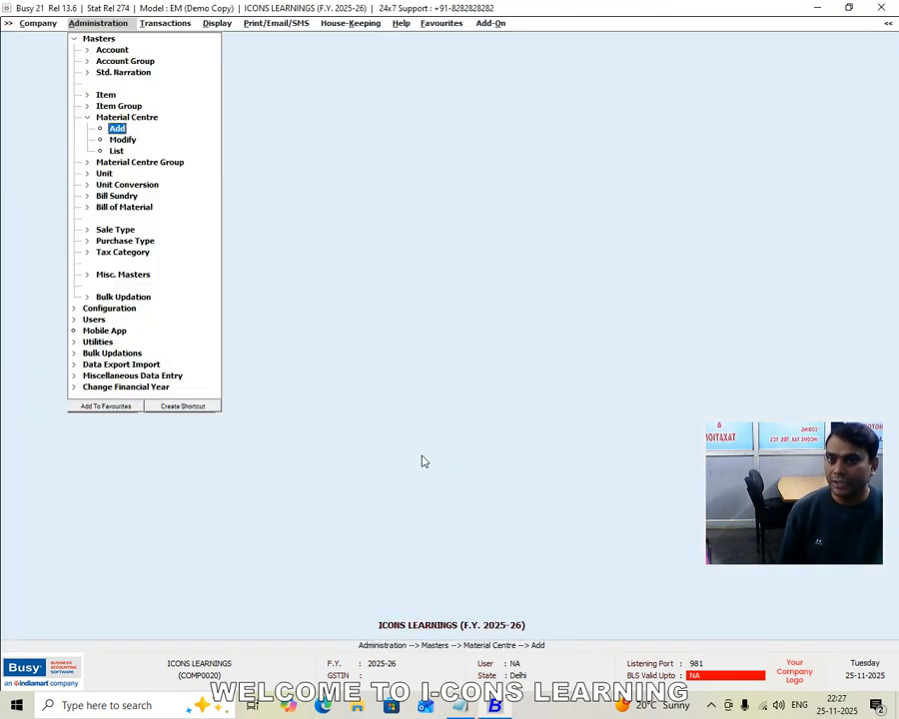
# Check the material centre modification list for the two new godowns, and close it without selecting an entry
pyautogui.press('Down')
pyautogui.press('Down')
pyautogui.press('Up')
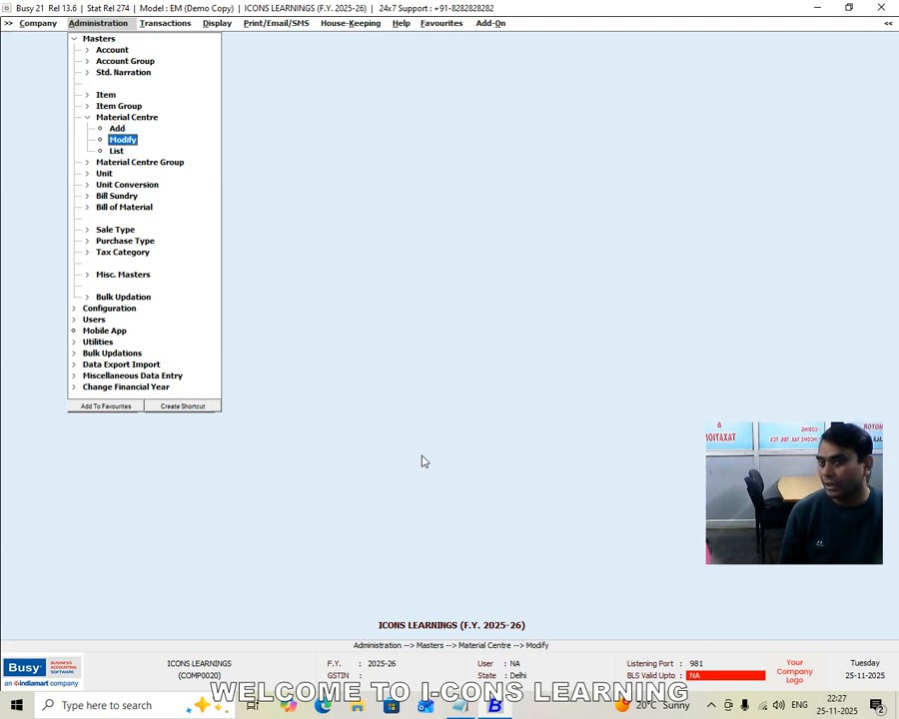
pyautogui.press('Return')
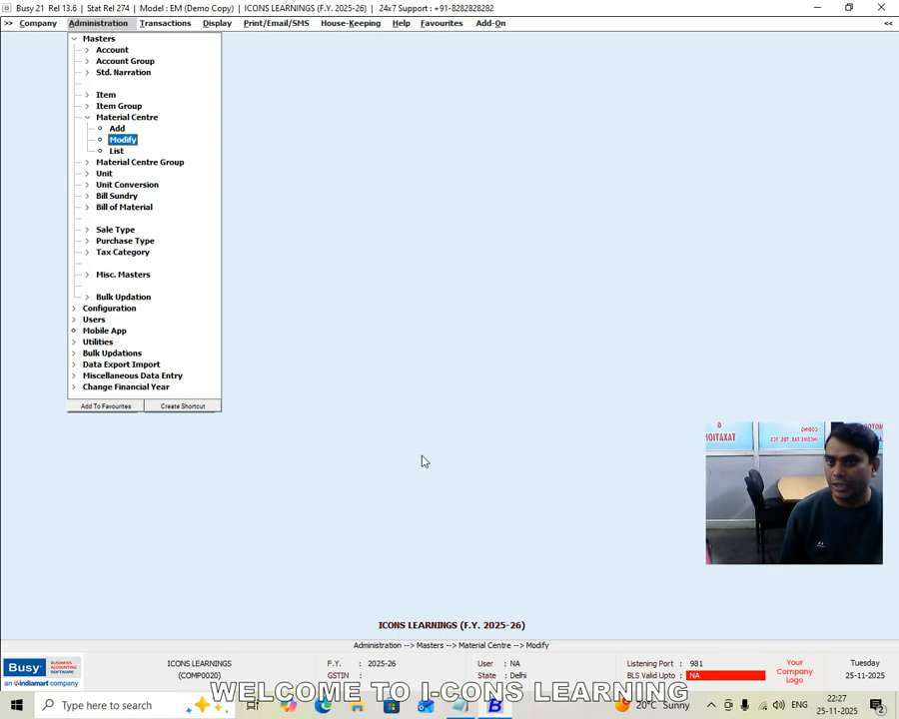
pyautogui.press('Down')
pyautogui.press('Down')
pyautogui.press('Up')
pyautogui.press('Down')
pyautogui.press('Up')
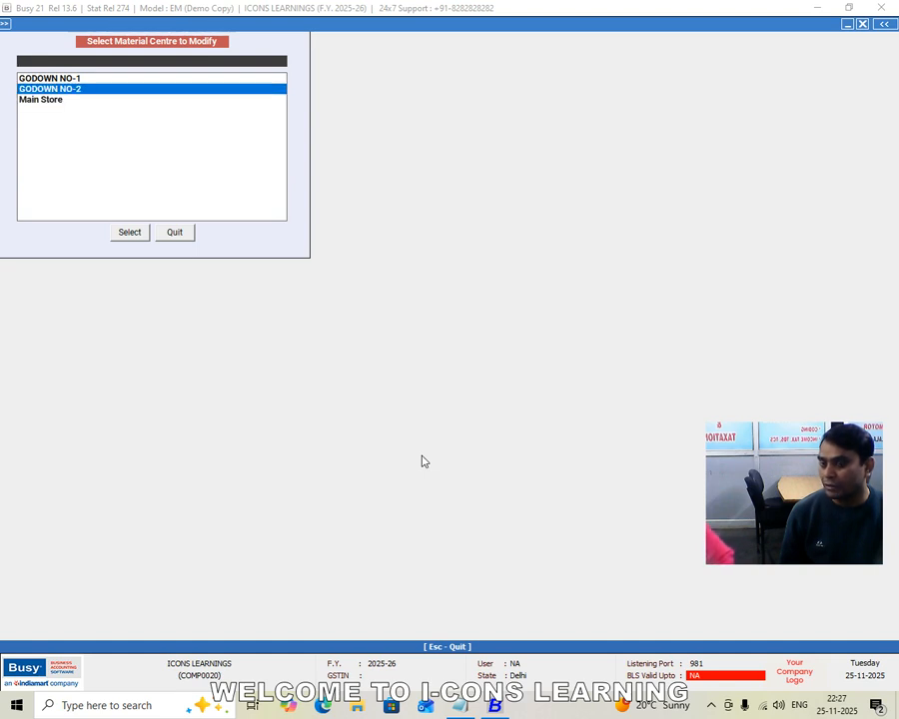
pyautogui.press('Escape')
# Display the list of material centres on screen, check each centre's parent group, and close the report
pyautogui.press('Down')
pyautogui.press('Return')
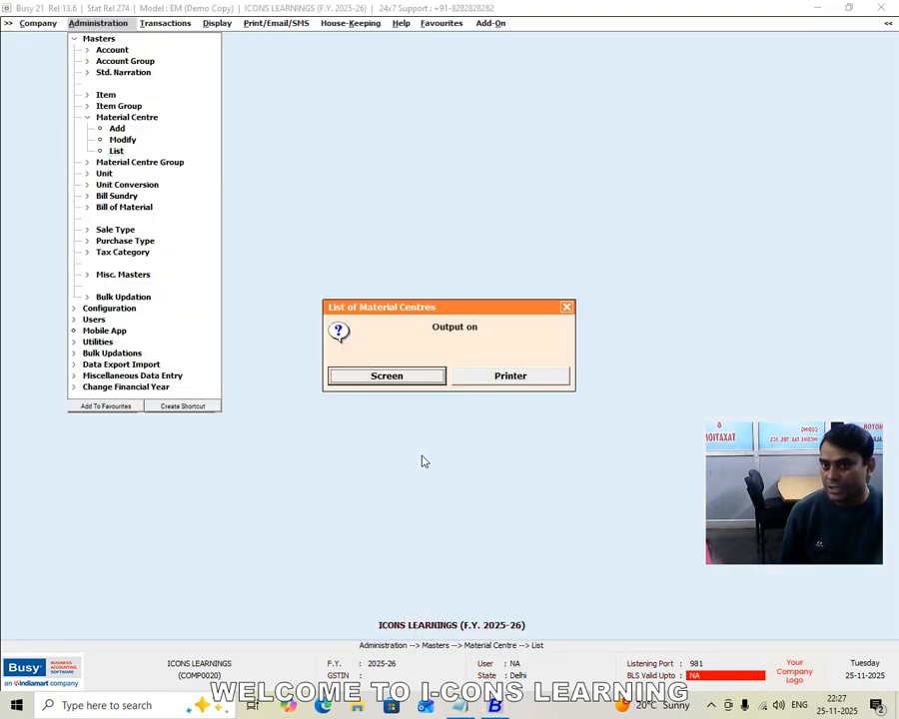
pyautogui.press('Escape')
pyautogui.press('Return')
pyautogui.press('Return')
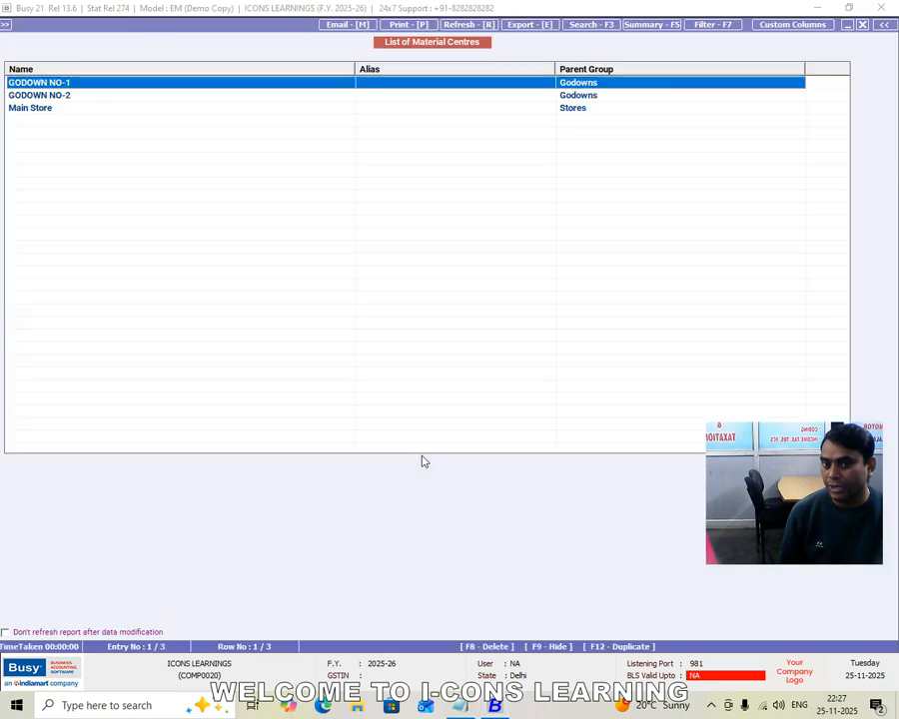
pyautogui.press('Down')
pyautogui.press('Up')
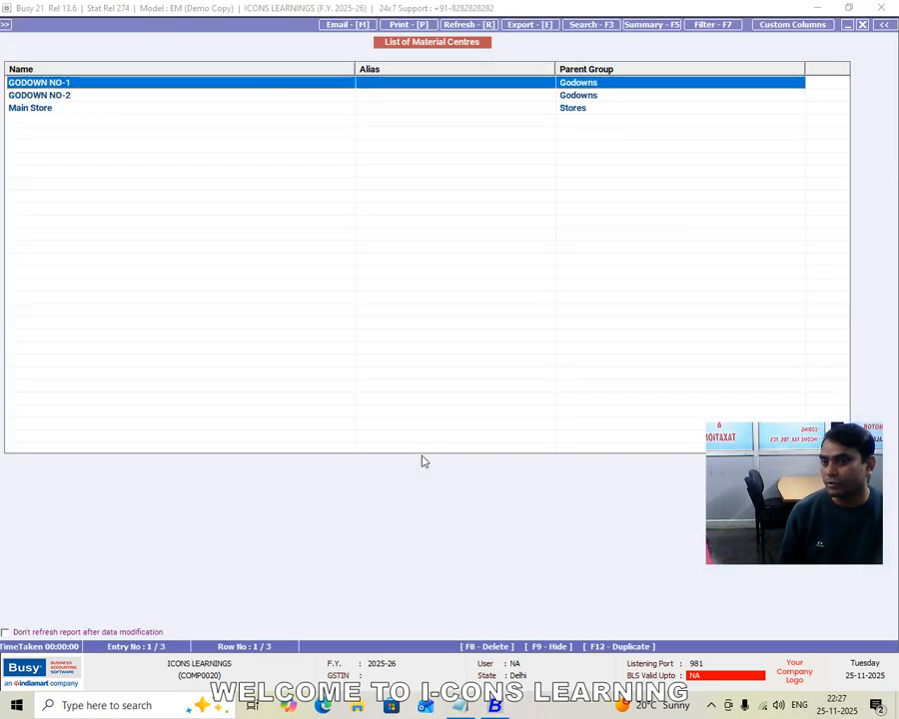
pyautogui.press('Escape')
pyautogui.press('Escape')
# Open the form for adding a new item master
pyautogui.press('Escape')
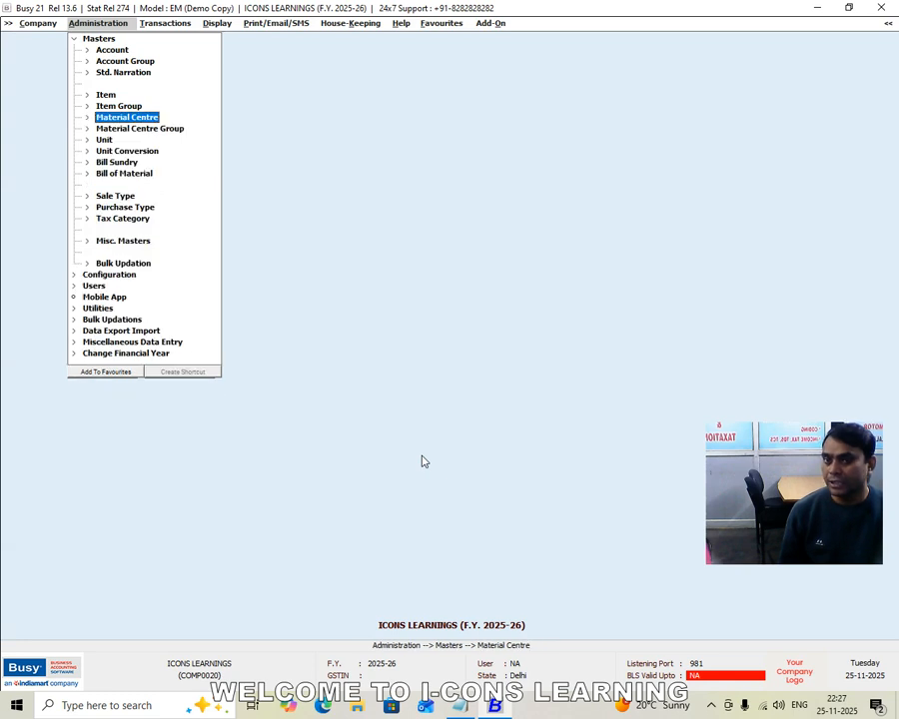
pyautogui.press('Escape')
pyautogui.press('Return')
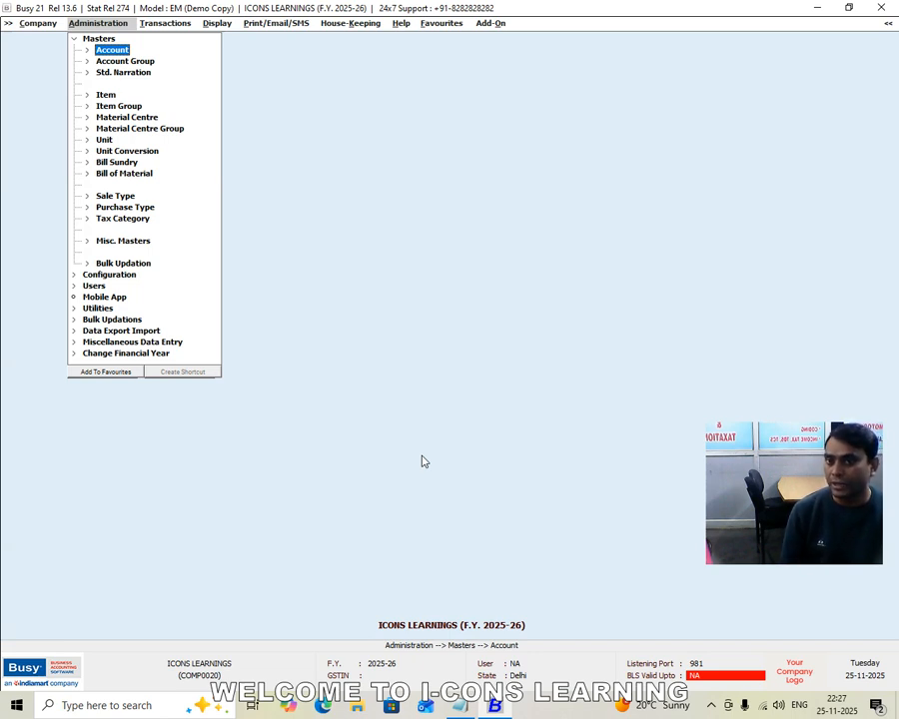
pyautogui.press('Down')
pyautogui.press('Down')
pyautogui.press('Down')
pyautogui.press('Down')
pyautogui.press('Up')
pyautogui.press('Down')
pyautogui.press('Up')
pyautogui.press('Up')
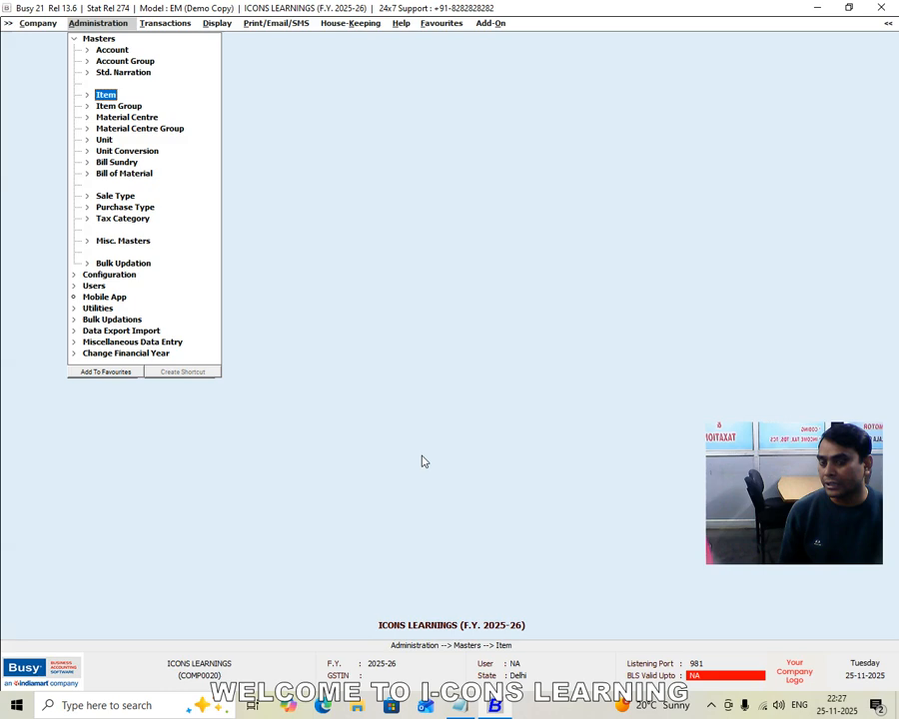
pyautogui.press('Return')
pyautogui.press('Return')
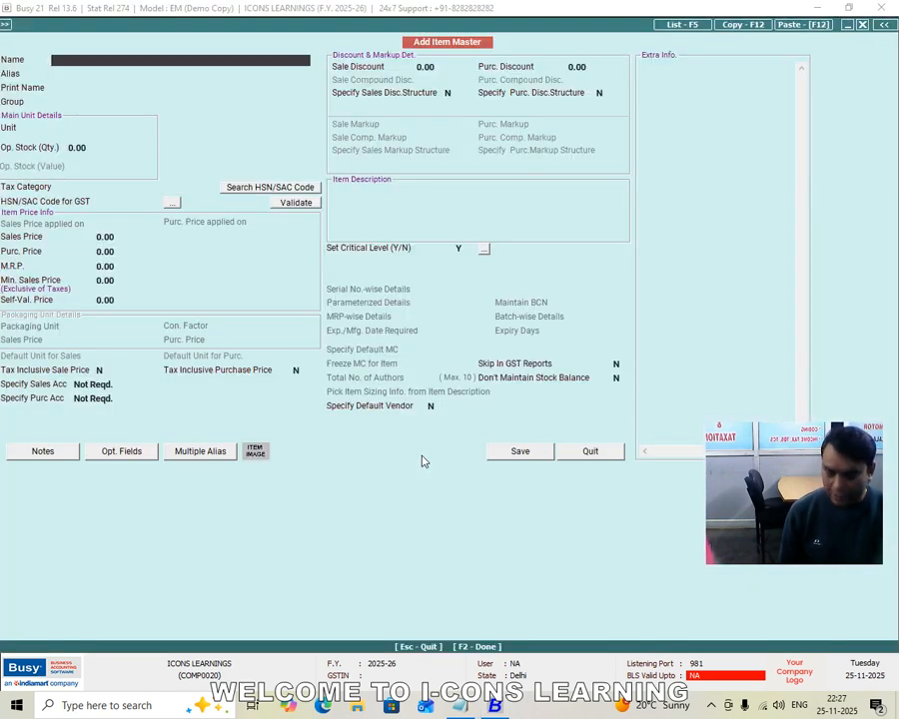
# Name the new item SHIRTS, put it in the General group, and set its unit to Pcs
pyautogui.write('SHIRTS')
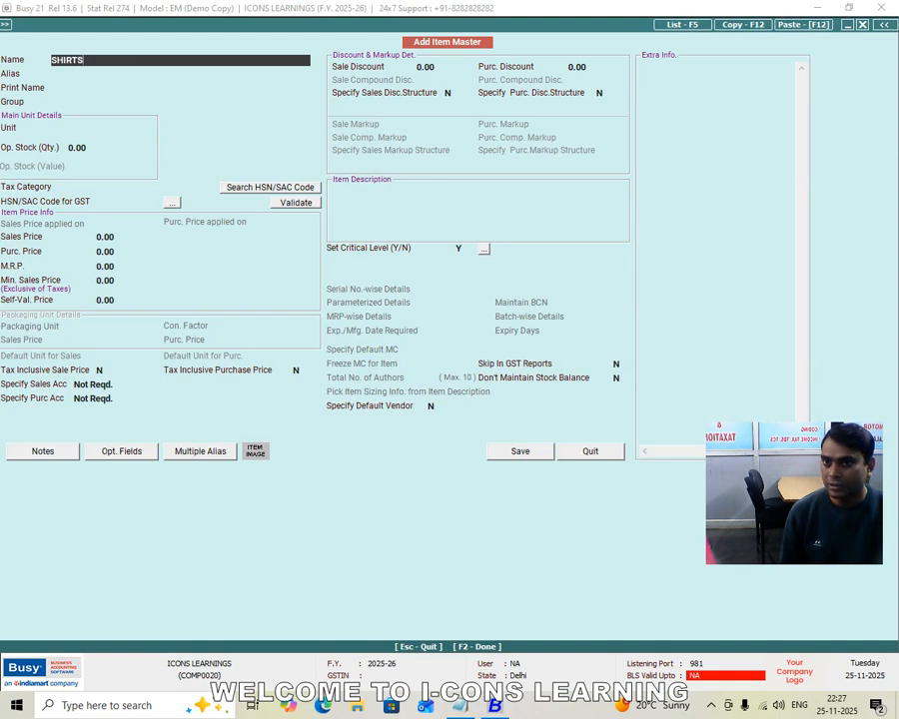
pyautogui.press('Return')
pyautogui.press('Return')
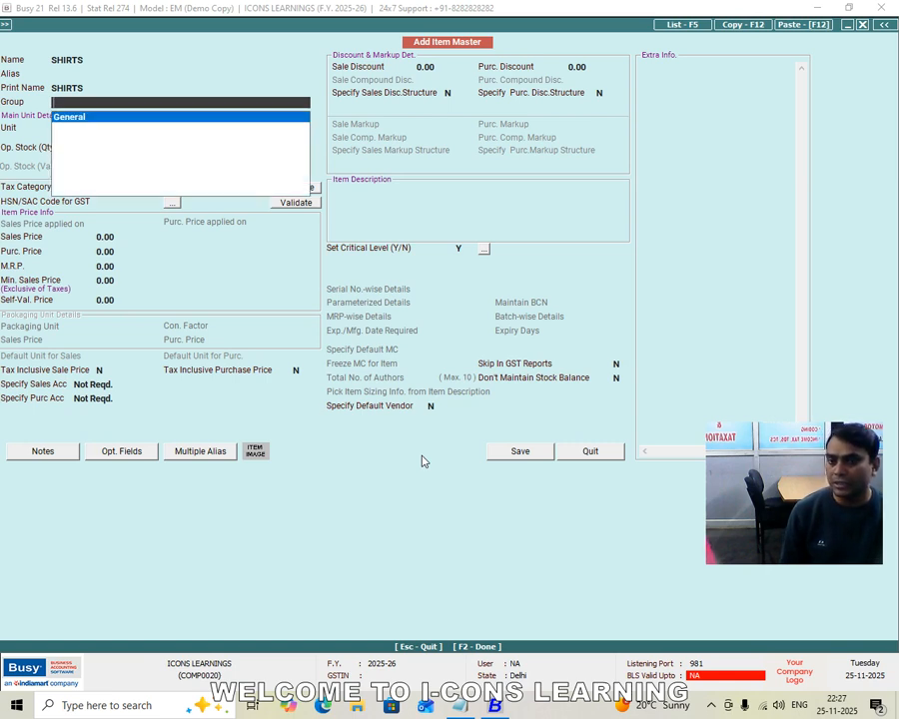
pyautogui.press('Return')
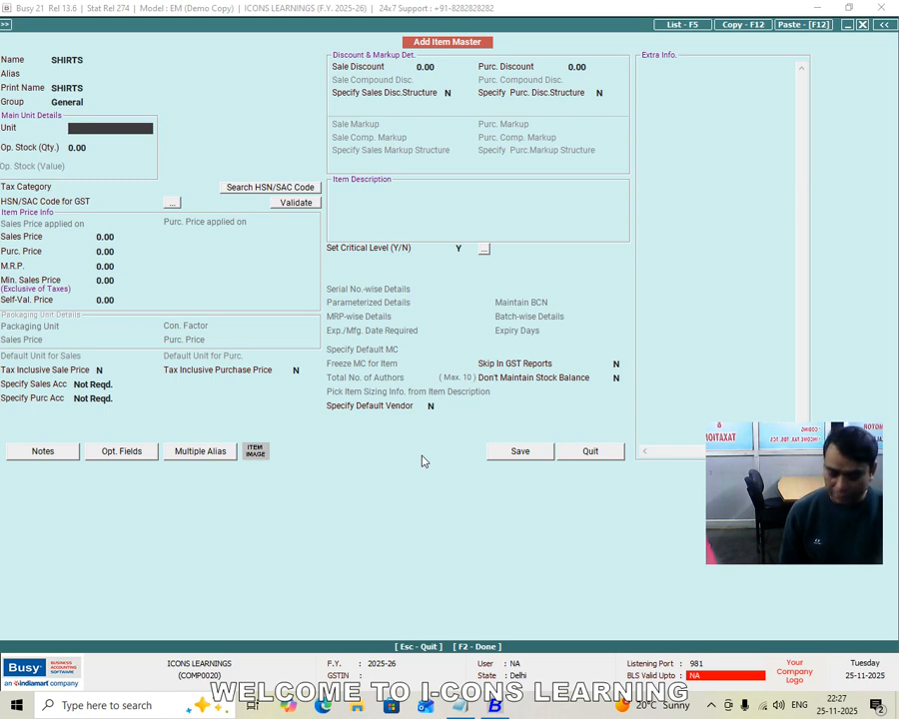
pyautogui.press('Return')
pyautogui.press('Return')
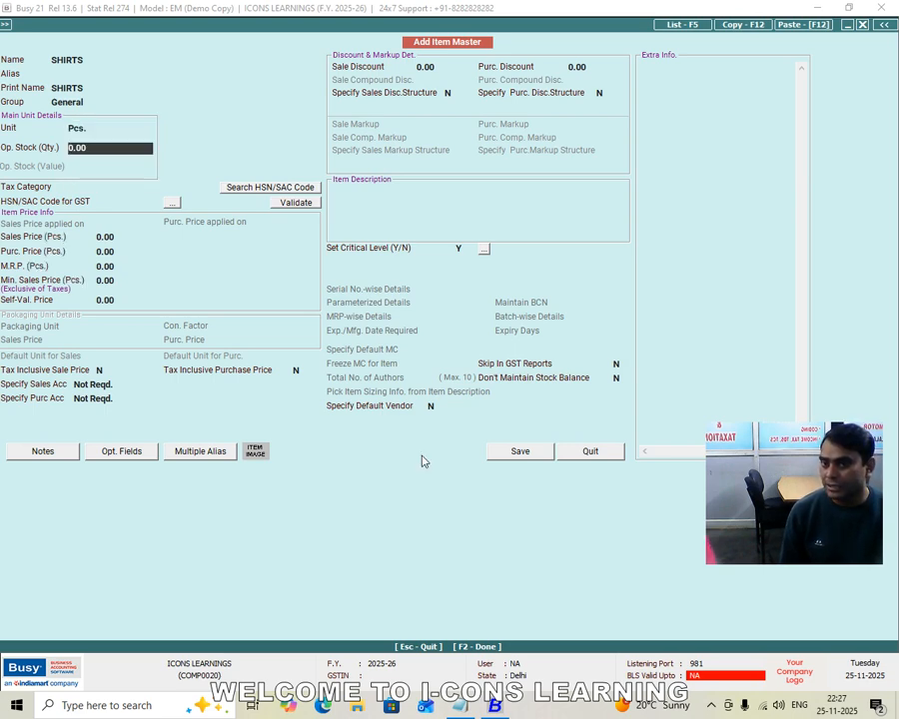
# Keep the opening stock at 0.00, assign tax category GST 12% and HSN code 4574544, and save the item
pyautogui.press('Return')
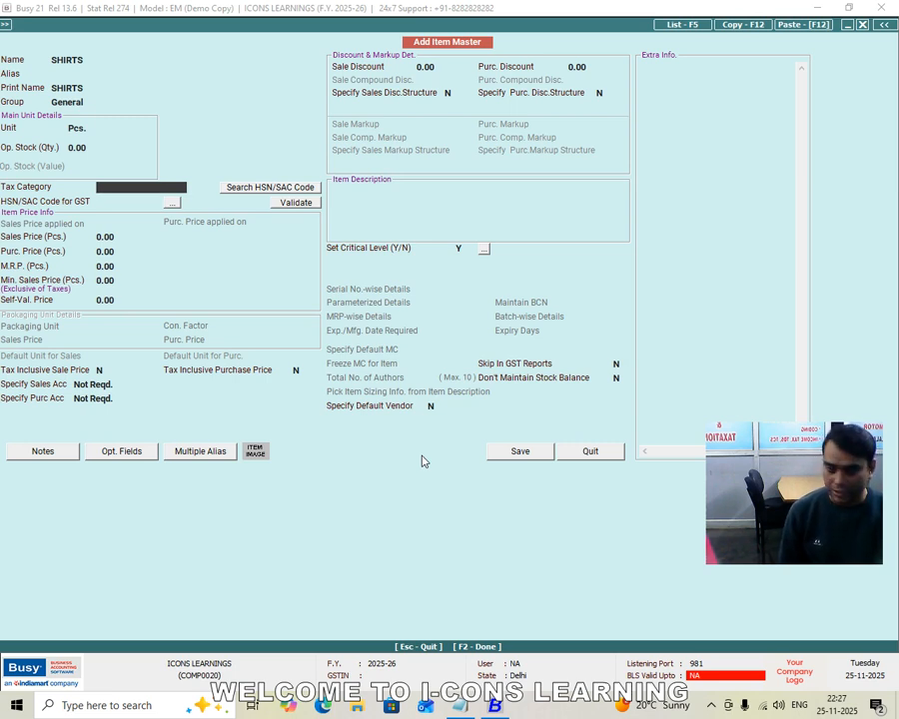
pyautogui.write('12')
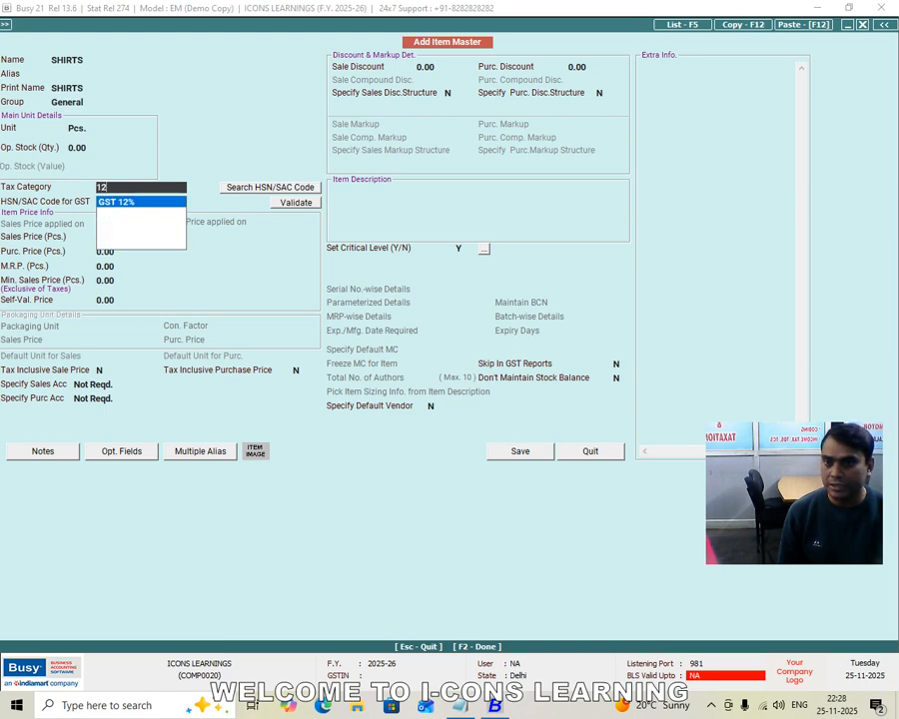
pyautogui.press('Return')
pyautogui.write('4')
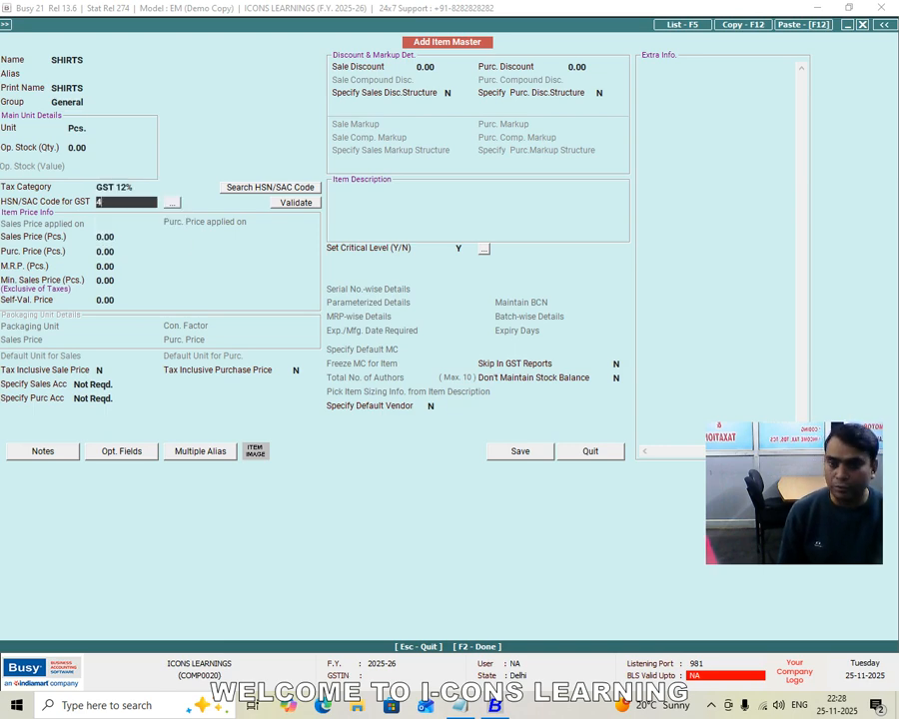
pyautogui.write('574544')
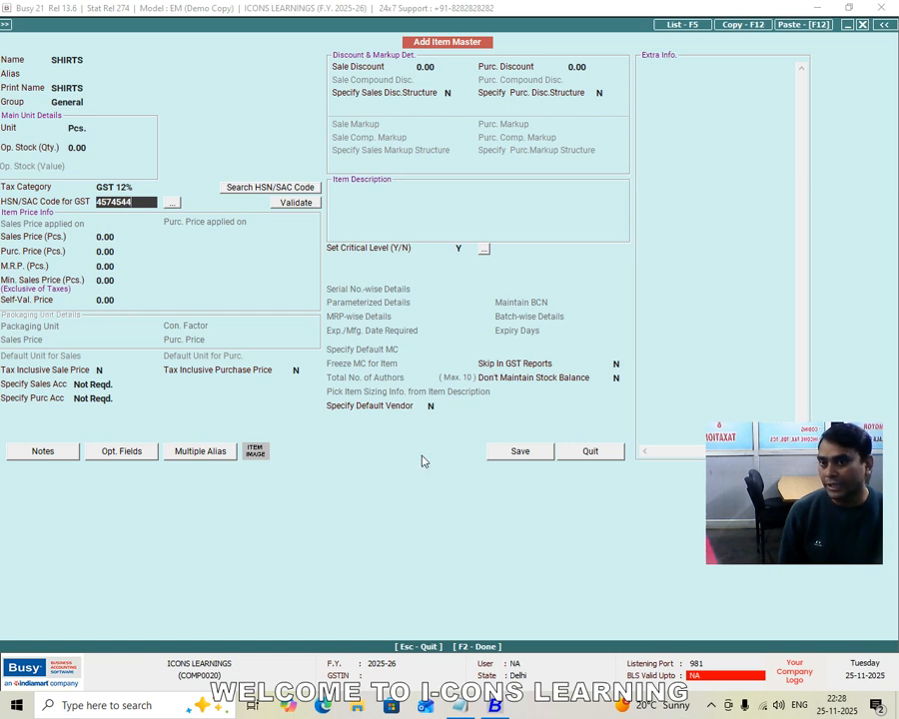
pyautogui.press('Return')
pyautogui.press('Return')
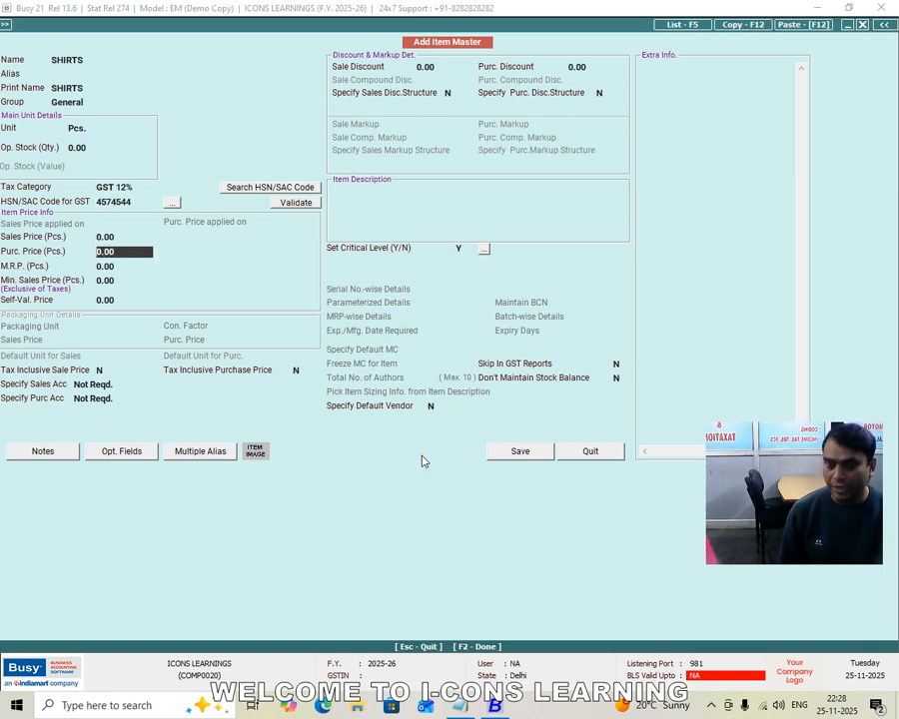
pyautogui.click(515, 454)
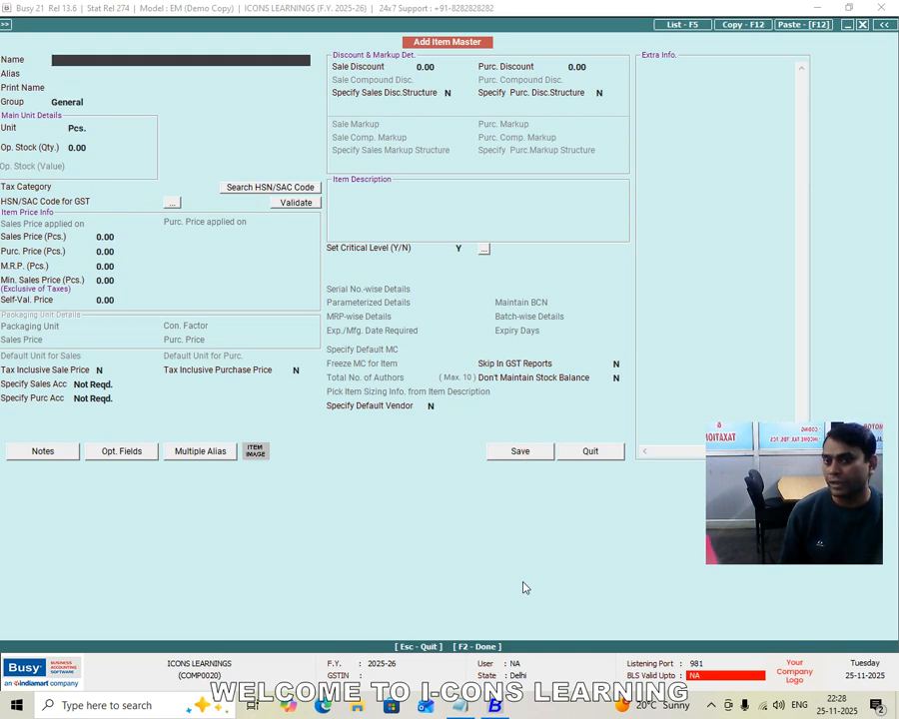
# Leave the item master form and start a new purchase voucher
pyautogui.press('Escape')
pyautogui.press('Escape')
pyautogui.press('Escape')
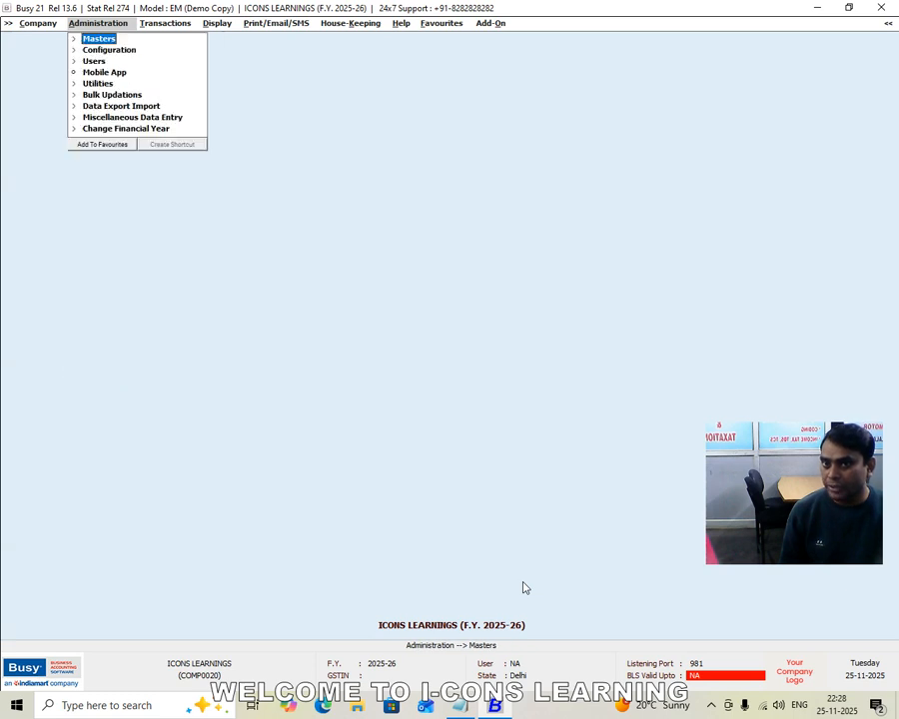
pyautogui.press('Right')
pyautogui.press('Right')
pyautogui.press('Left')
pyautogui.press('Down')
pyautogui.press('Return')
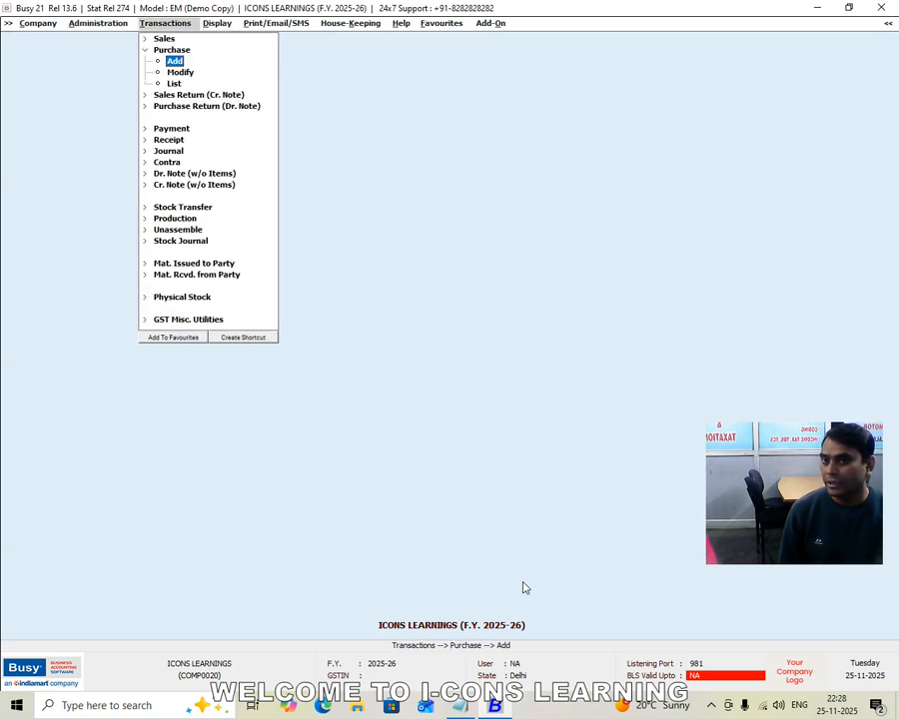
pyautogui.press('Return')
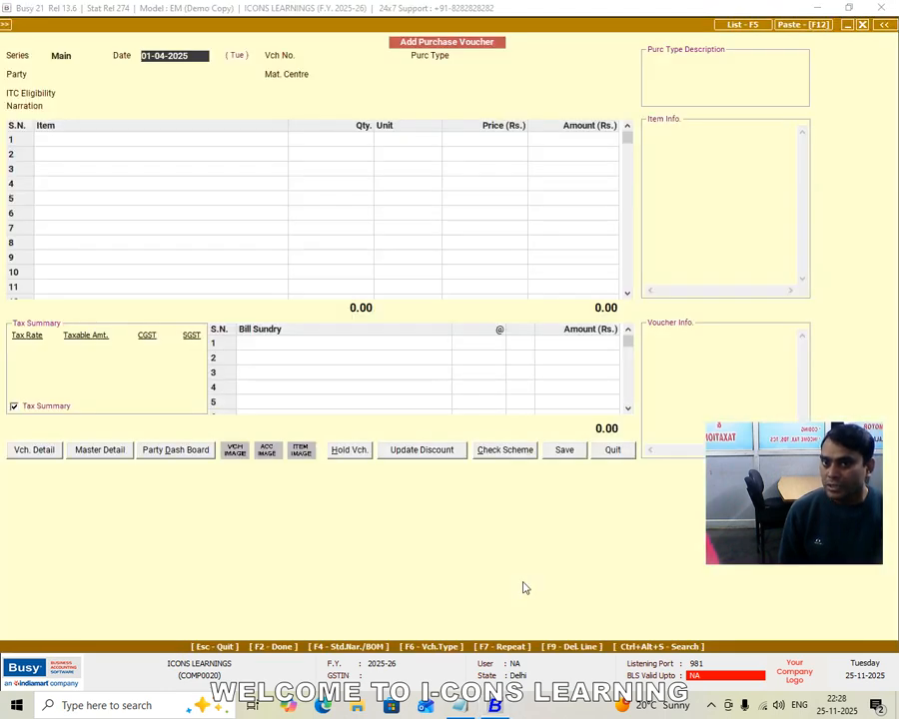
# Keep the voucher date 01-04-2025 and set the voucher number to 1
pyautogui.press('Return')
pyautogui.write('101')
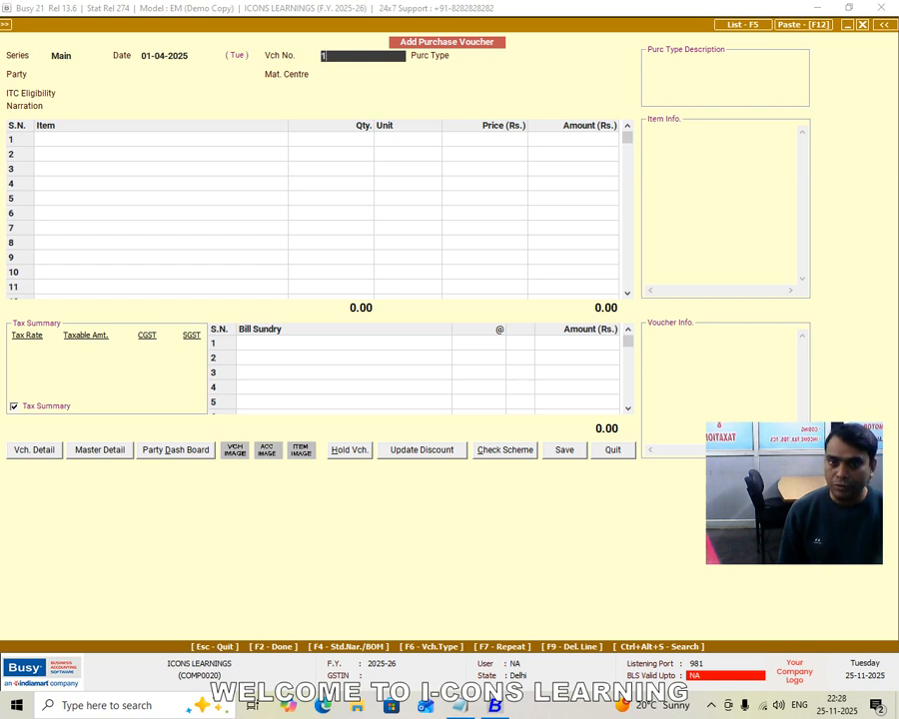
pyautogui.press('BackSpace')
pyautogui.press('BackSpace')
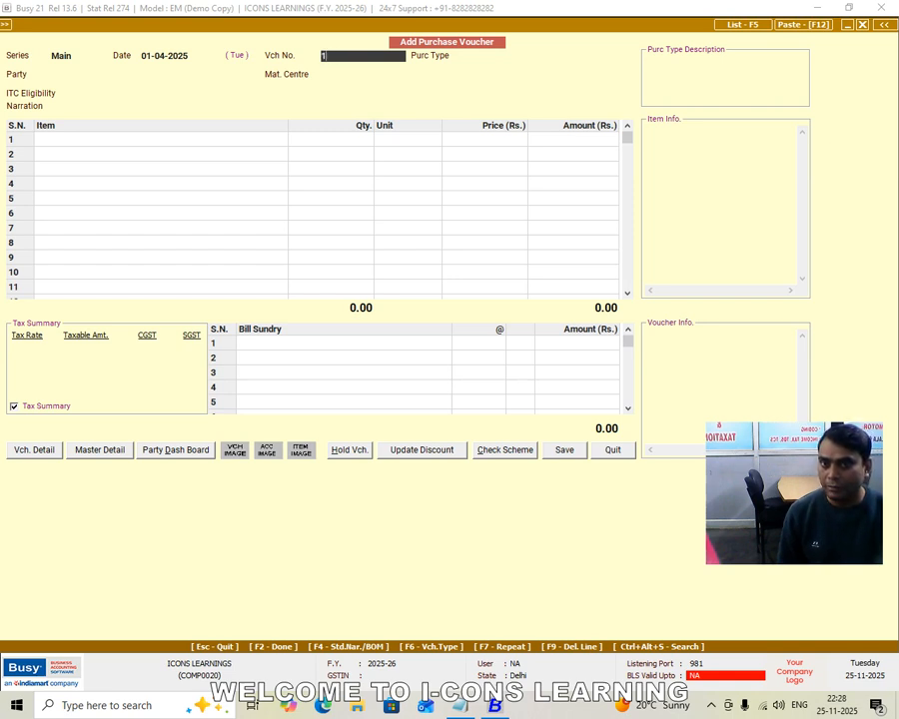
pyautogui.press('Return')
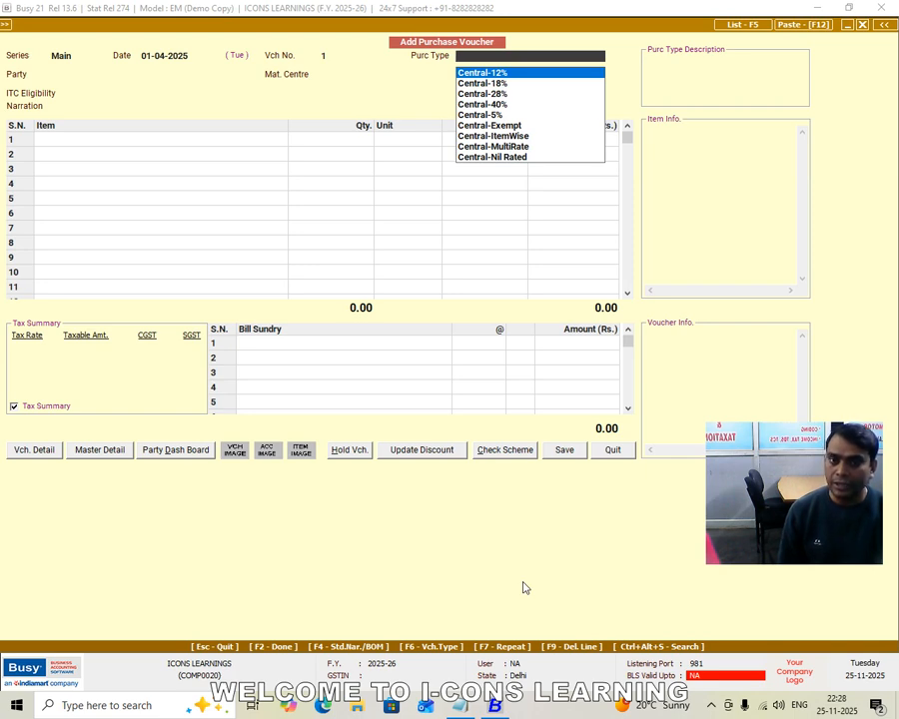
# Choose Local-12% as the voucher's purchase type
pyautogui.write('L')
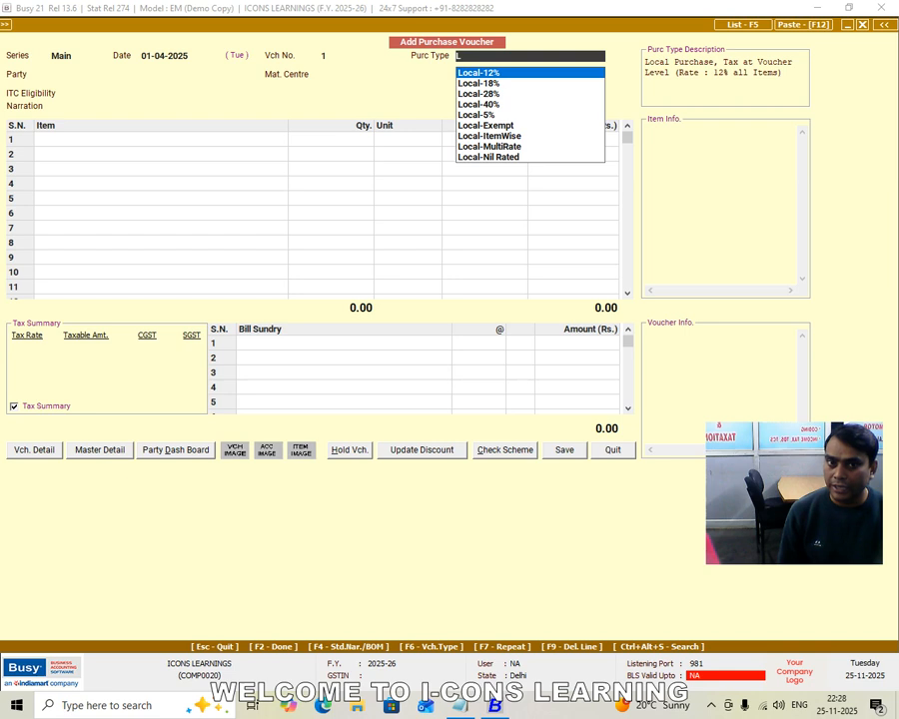
pyautogui.press('Down')
pyautogui.press('Down')
pyautogui.press('Down')
pyautogui.press('Down')
pyautogui.press('Down')
pyautogui.press('Up')
pyautogui.press('Up')
pyautogui.press('Up')
pyautogui.press('Up')
pyautogui.press('Up')
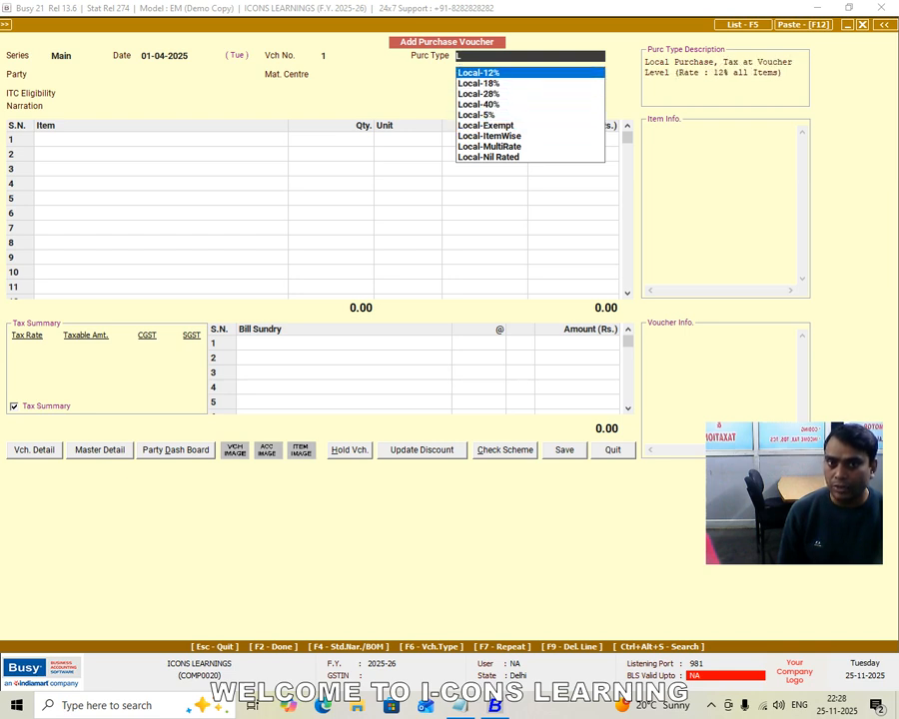
pyautogui.press('Return')
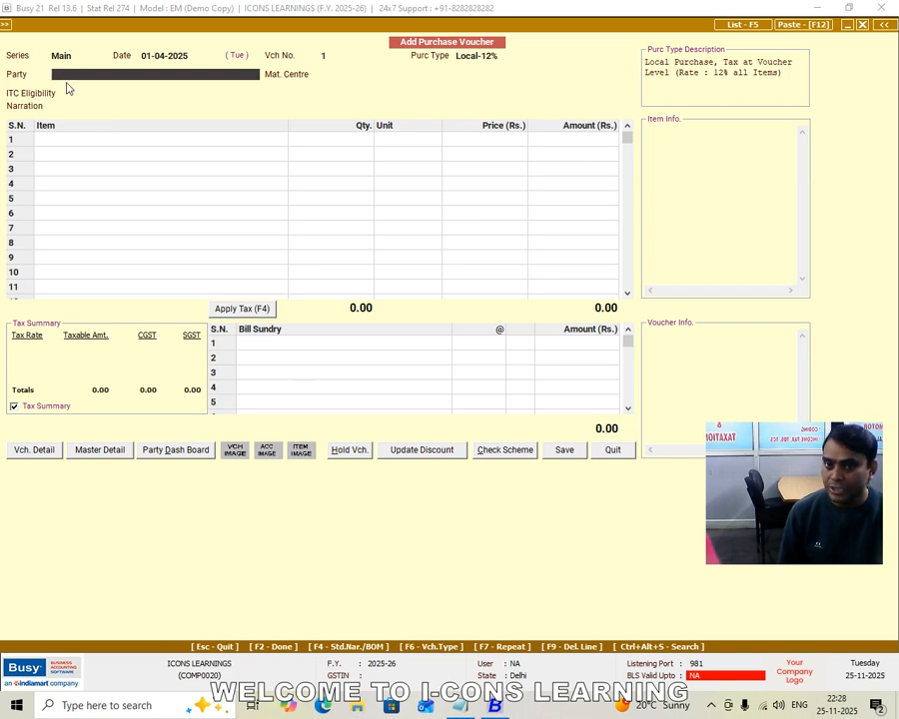
# Create a new party account from the voucher and name it TAMAN CLOTH HOUSE
pyautogui.press('F3')
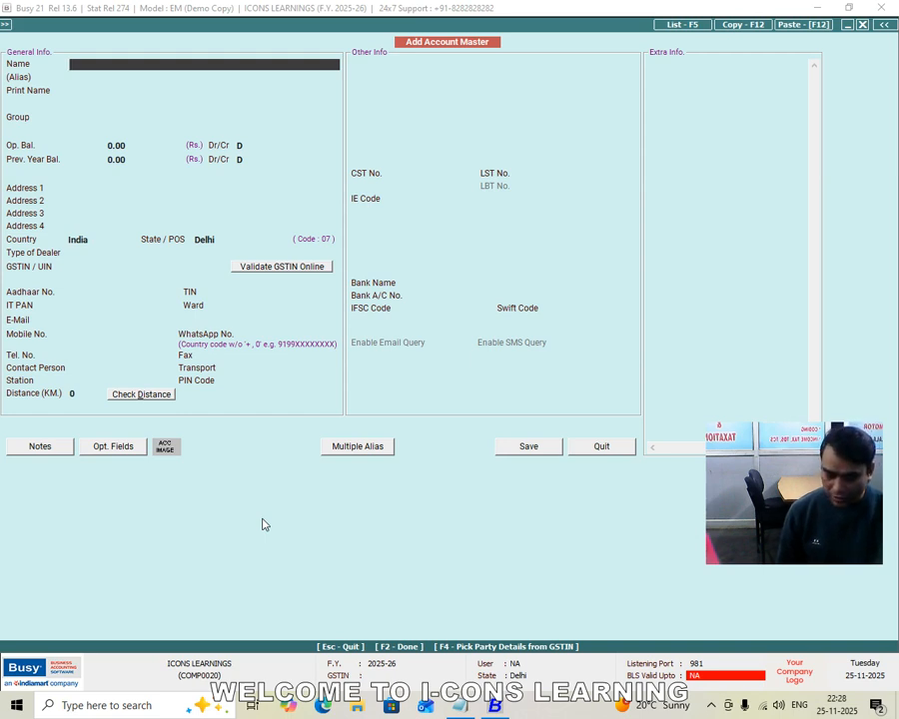
pyautogui.write('TA')
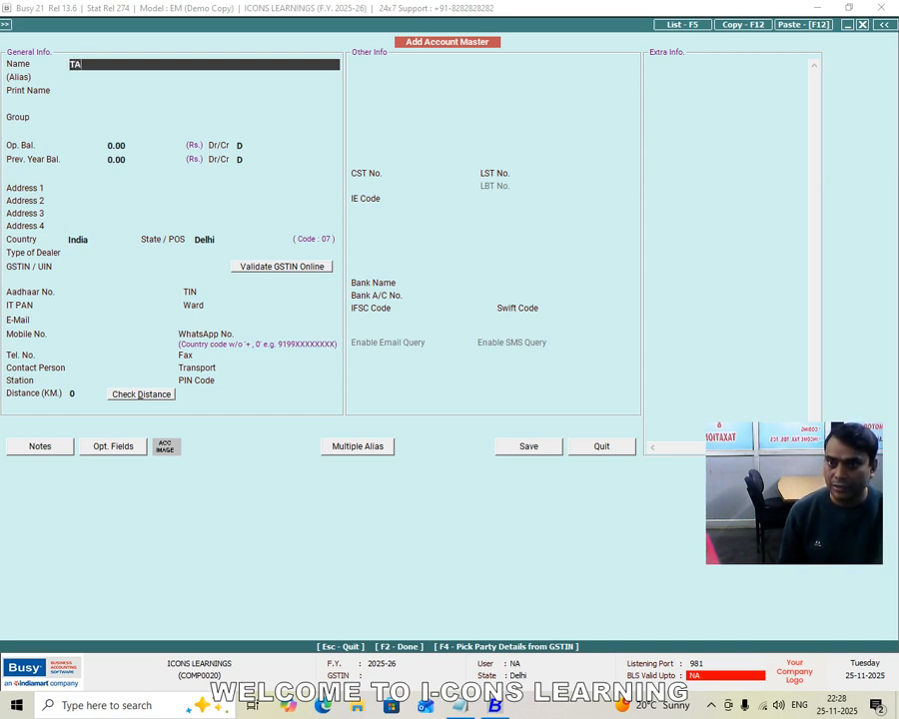
pyautogui.write('MAN CLOTH')
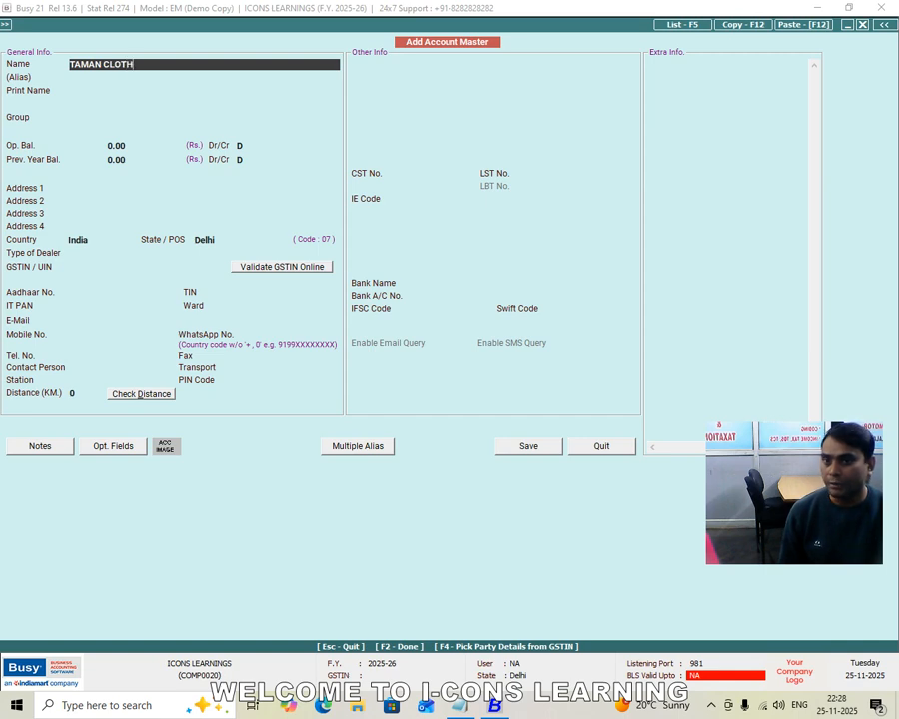
pyautogui.write(' HOUSE')
pyautogui.press('Return')
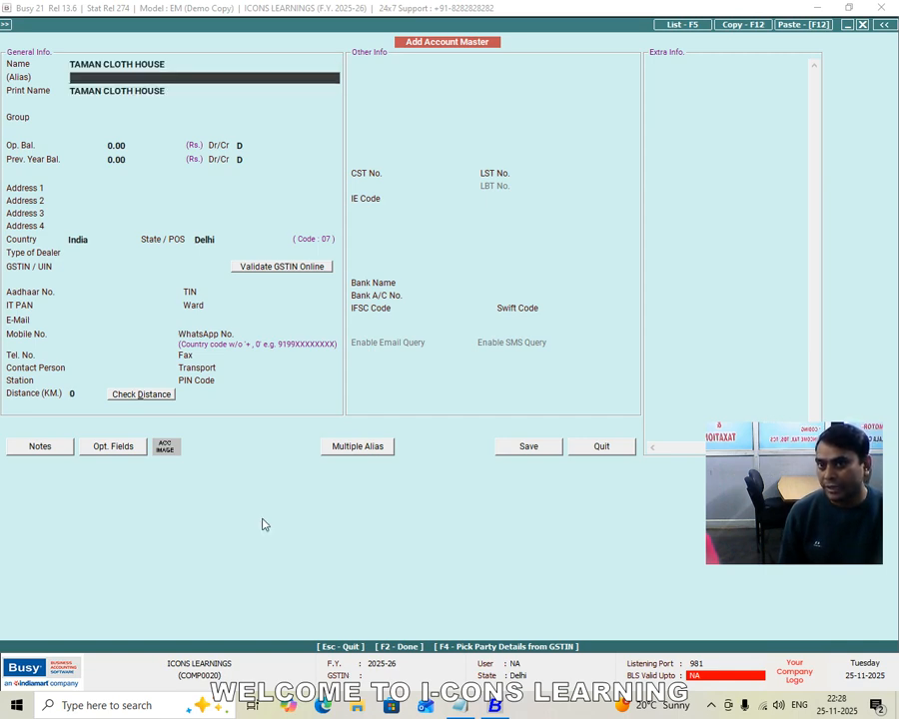
# Leave the account's alias blank and assign it to the Sundry Creditors group
pyautogui.press('Return')
pyautogui.write('S')
pyautogui.press('Down')
pyautogui.press('Down')
pyautogui.press('Down')
pyautogui.press('Down')
pyautogui.press('Return')
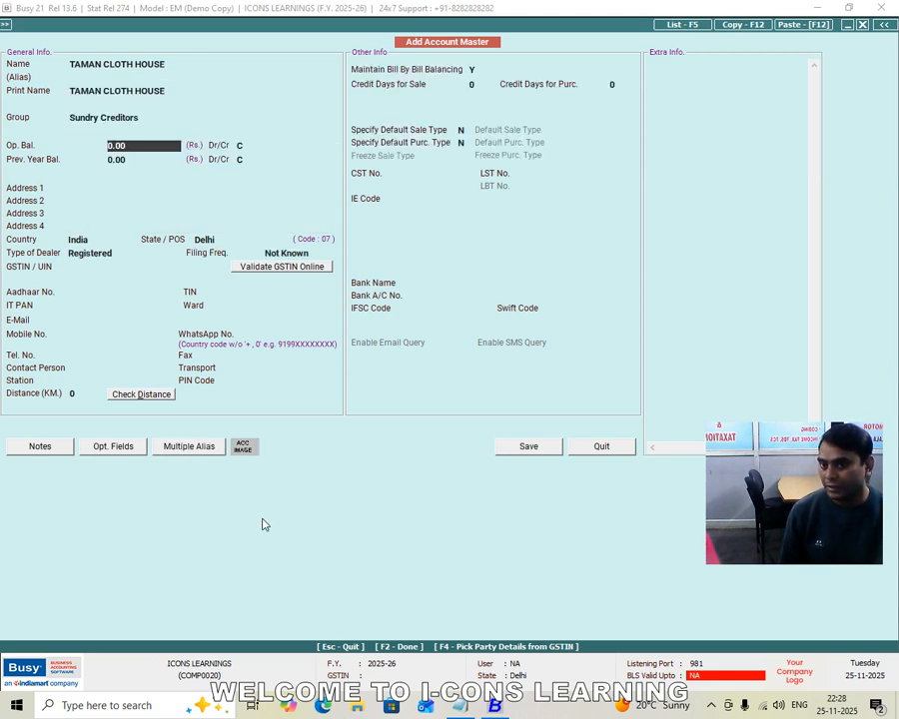
# Keep zero balances, blank address lines and country India for the party, and set its state to Haryana
pyautogui.press('Return')
pyautogui.press('Return')
pyautogui.press('Return')
pyautogui.press('Return')
pyautogui.press('Return')
pyautogui.press('Return')
pyautogui.press('Return')
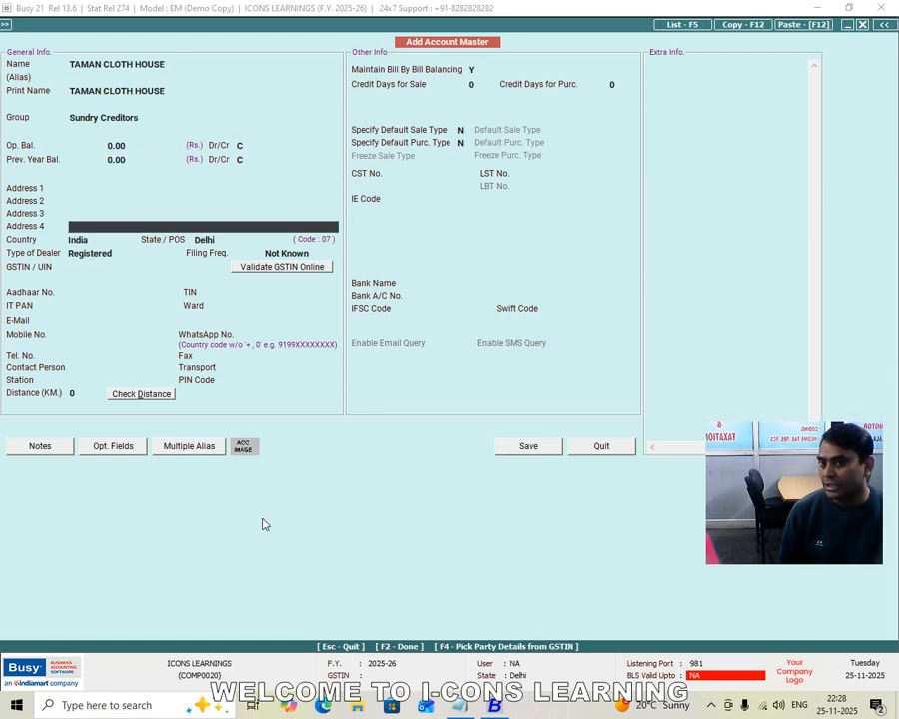
pyautogui.press('Return')
pyautogui.press('Return')
pyautogui.press('Return')
pyautogui.press('Escape')
pyautogui.write('har')
pyautogui.press('Return')
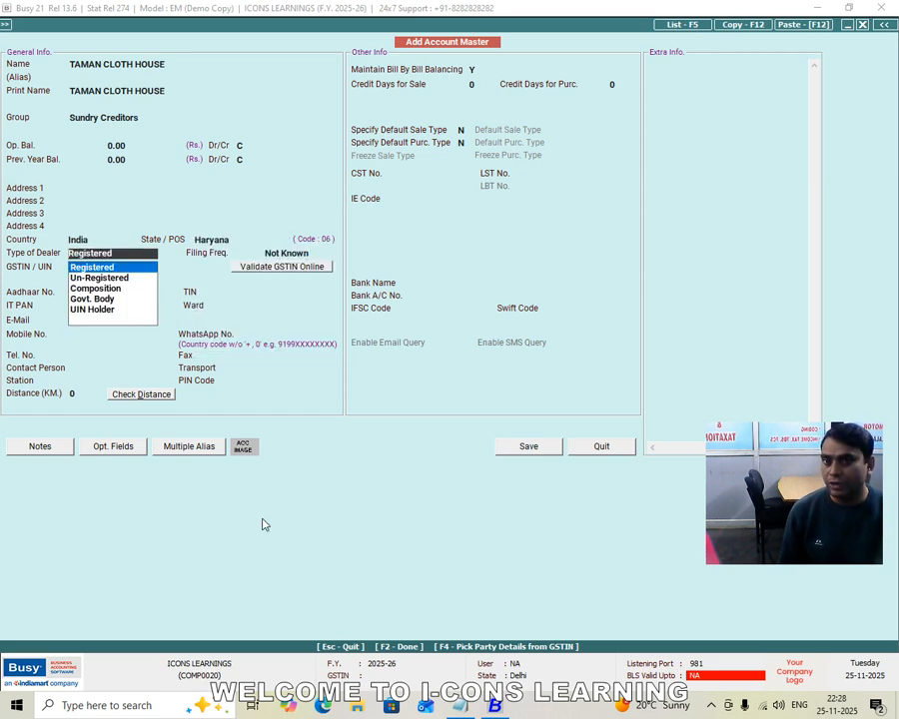
# Set the party's dealer type to Un-Registered and save the account into the voucher
pyautogui.press('Down')
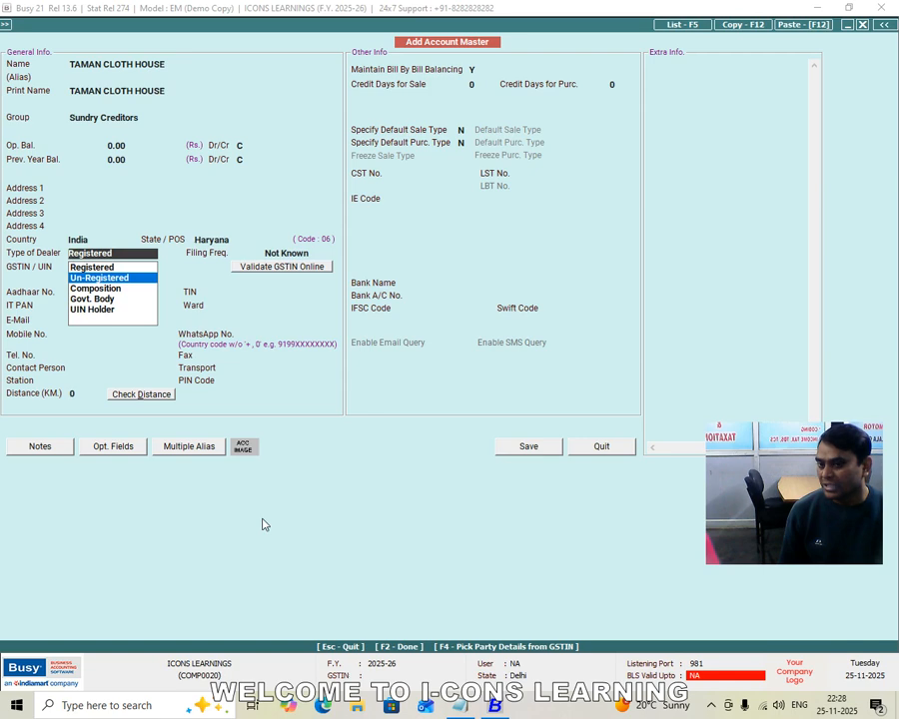
pyautogui.press('Return')
pyautogui.press('F2')
pyautogui.press('Return')
# Agree to continue the local tax purchase for the unregistered, out-of-state party
pyautogui.press('Left')
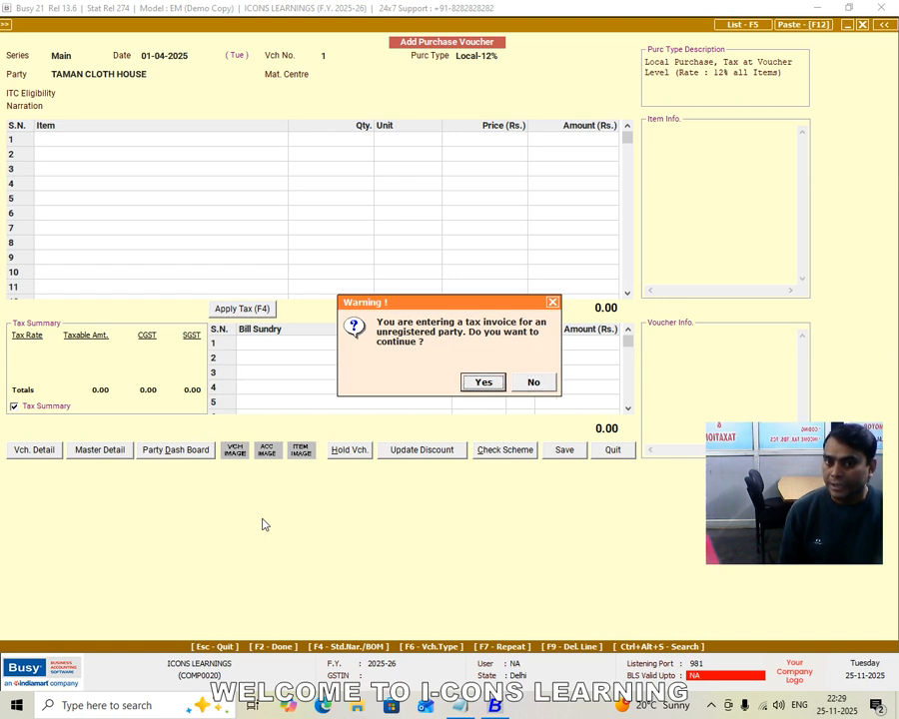
pyautogui.press('Return')
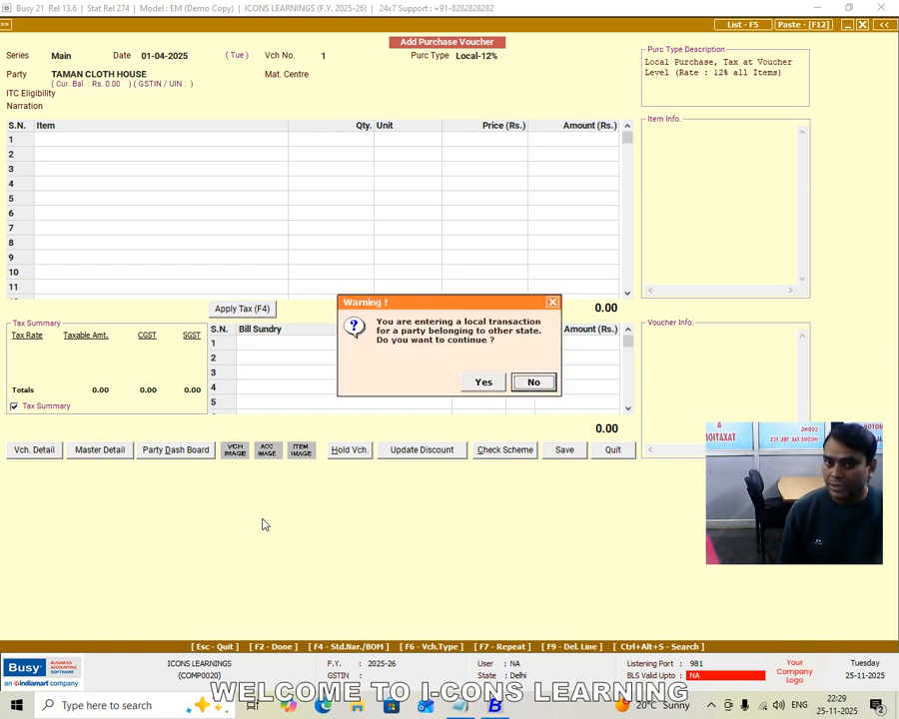
pyautogui.press('y')
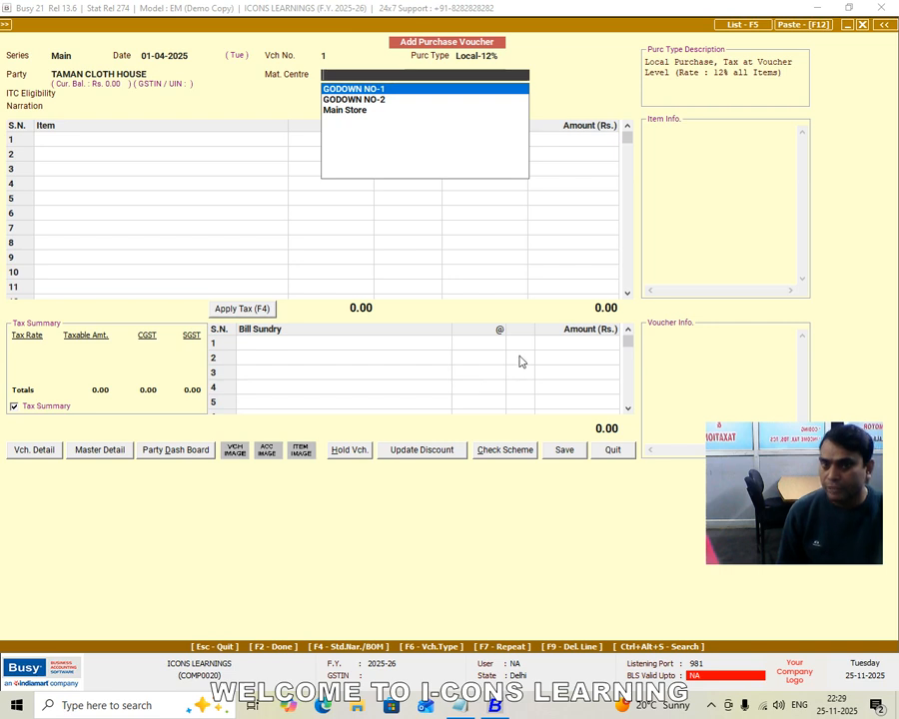
# Select GODOWN NO-1 as the voucher's material centre and Input Goods/Services as ITC eligibility, leaving the narration blank
pyautogui.press('Up')
pyautogui.press('Up')
pyautogui.press('Up')
pyautogui.press('Down')
pyautogui.press('Up')
pyautogui.press('Return')
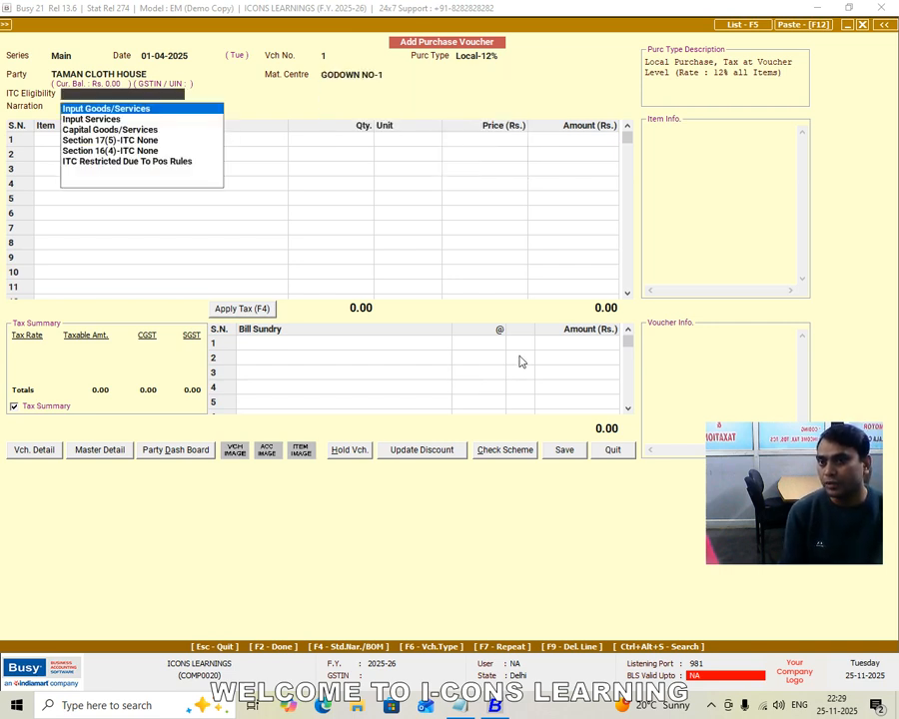
pyautogui.press('Return')
# Add SHIRTS to the voucher's first item line with a quantity of 100 Pcs
pyautogui.press('Return')
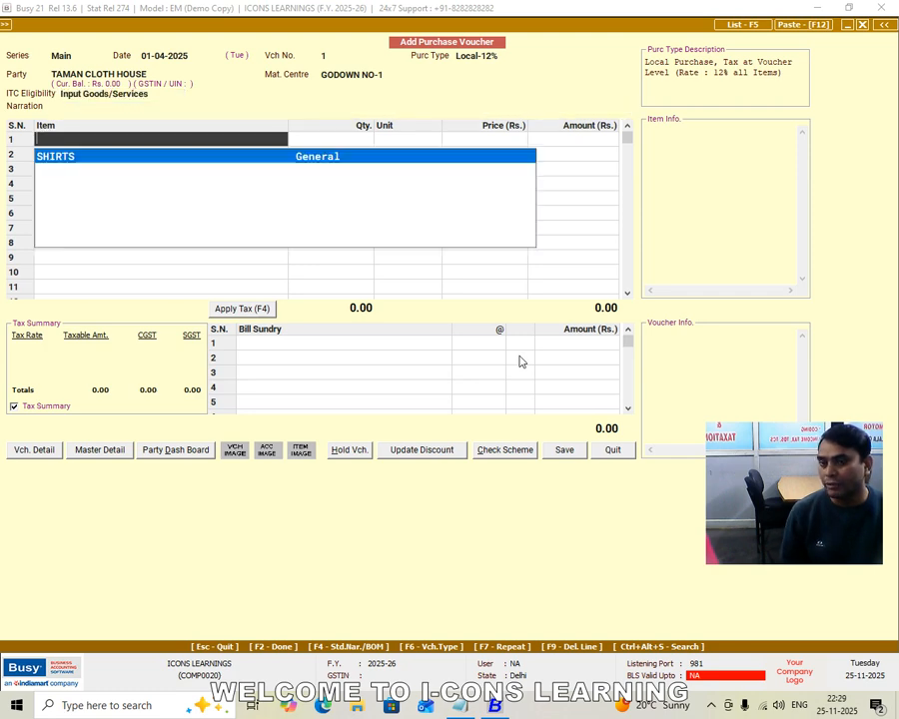
pyautogui.press('Return')
pyautogui.write('100')
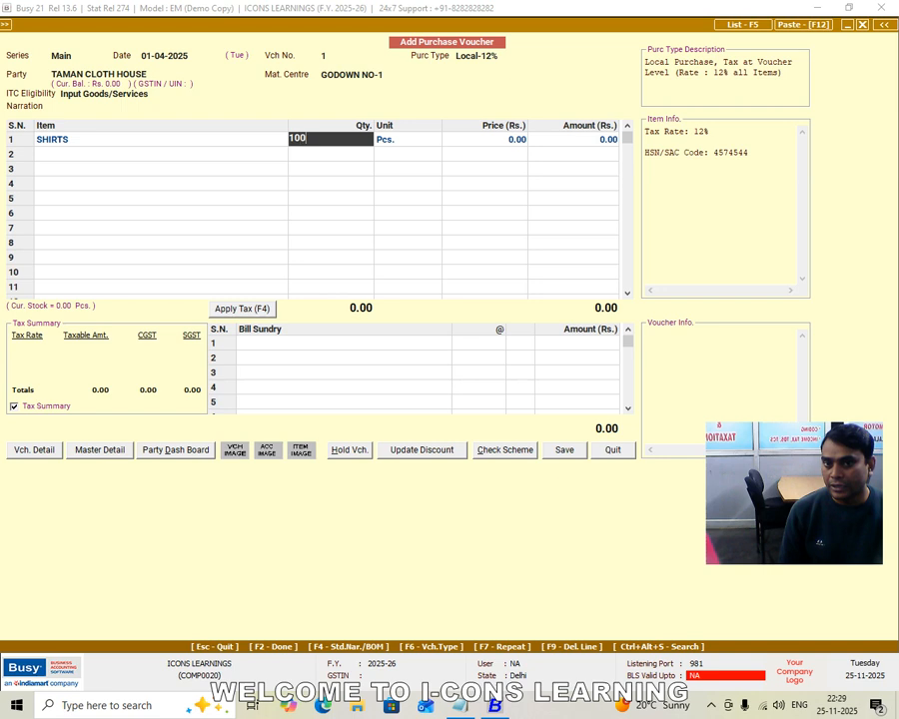
pyautogui.press('Return')
pyautogui.press('Return')
pyautogui.press('Return')
pyautogui.press('Return')
pyautogui.press('Return')
pyautogui.press('Return')
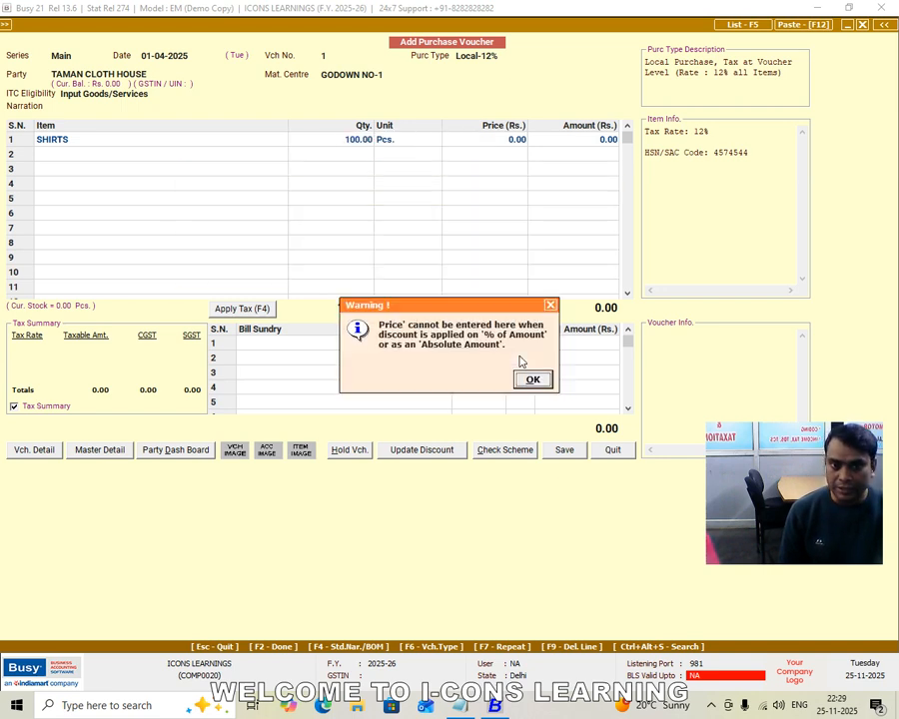
pyautogui.press('Return')
pyautogui.press('Return')
pyautogui.press('Return')
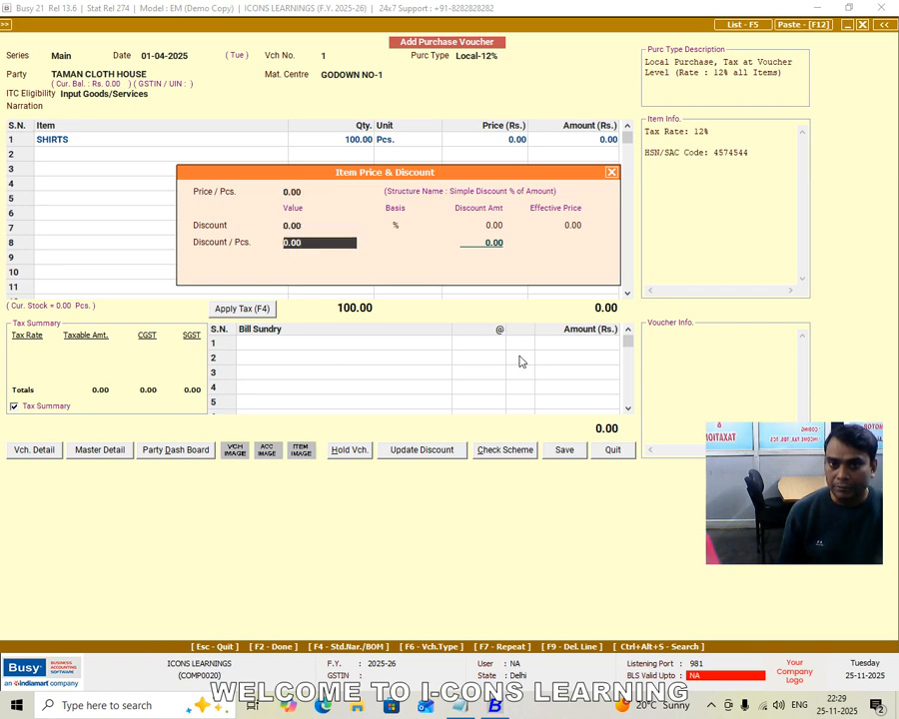
# Price the SHIRTS line at 500 per piece with zero discount and finish the item entries
pyautogui.press('Return')
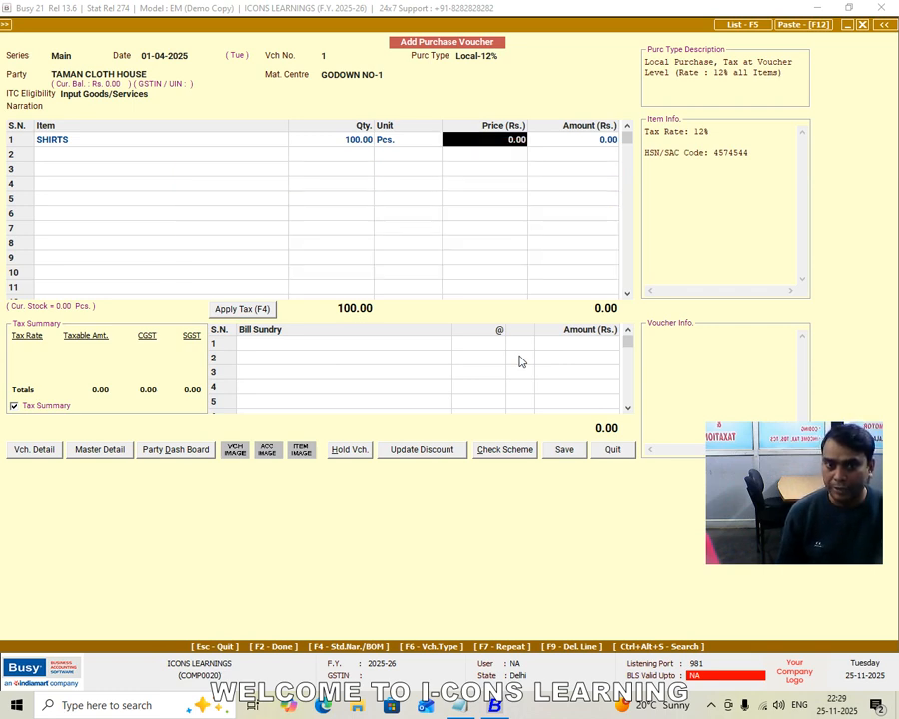
pyautogui.press('Return')
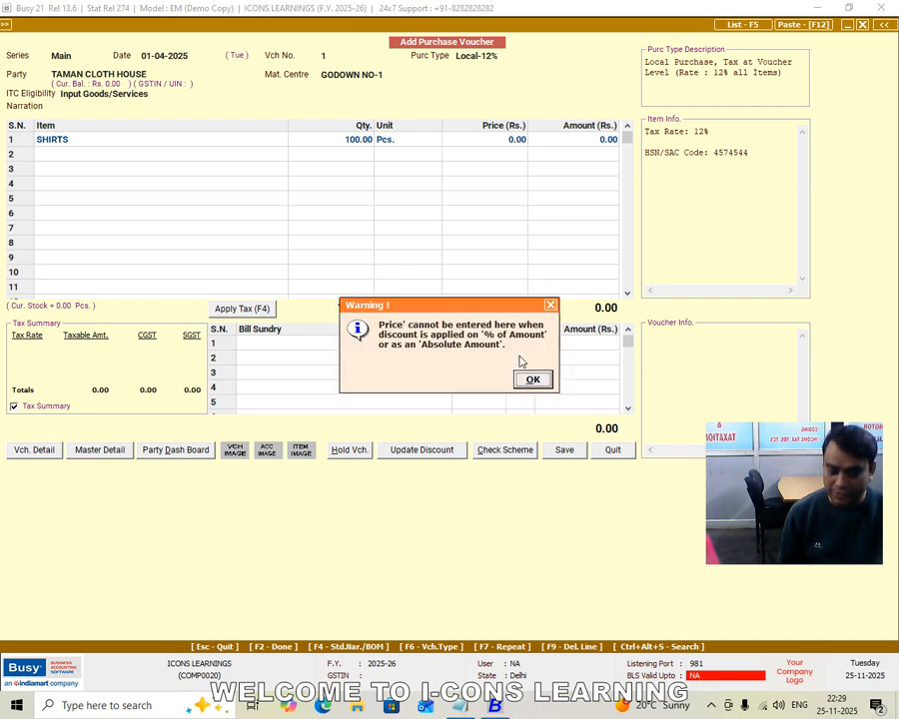
pyautogui.press('Return')
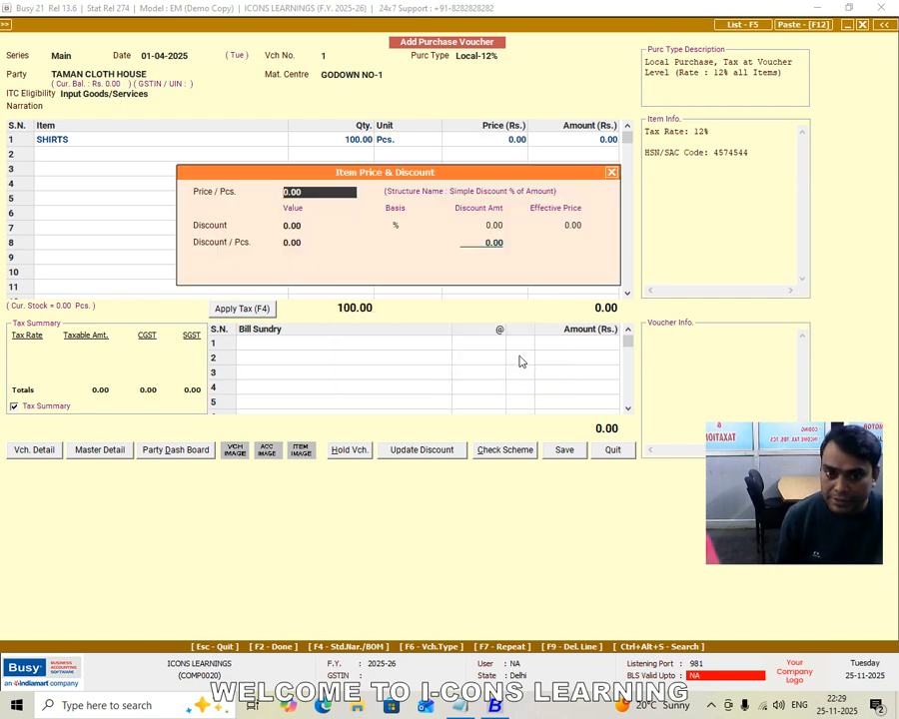
pyautogui.press('Up')
pyautogui.write('500')
pyautogui.press('Return')
pyautogui.press('Return')
pyautogui.press('Return')
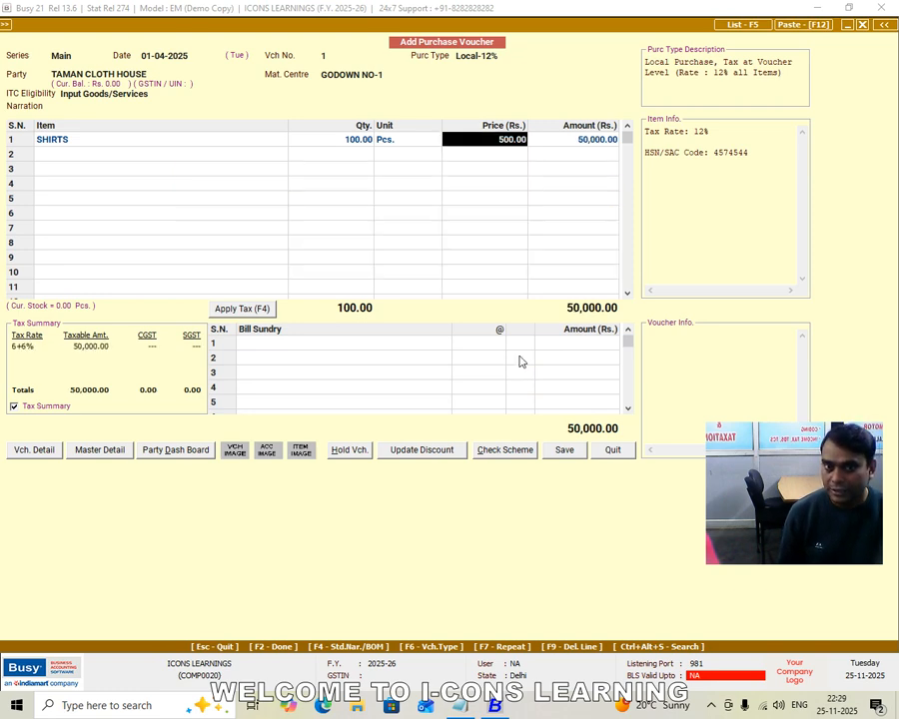
pyautogui.press('Return')
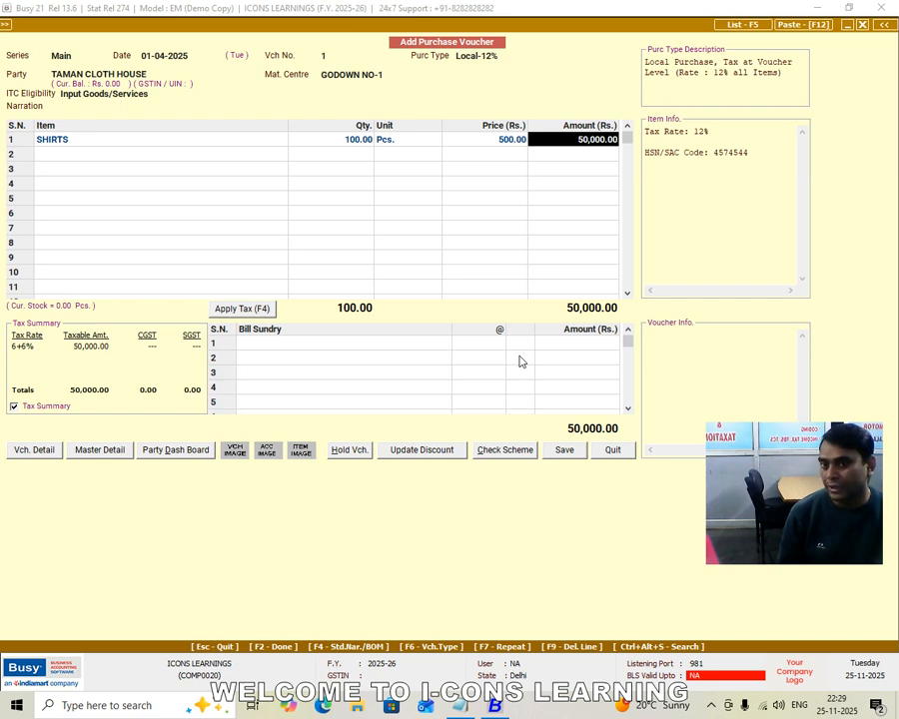
pyautogui.press('Return')
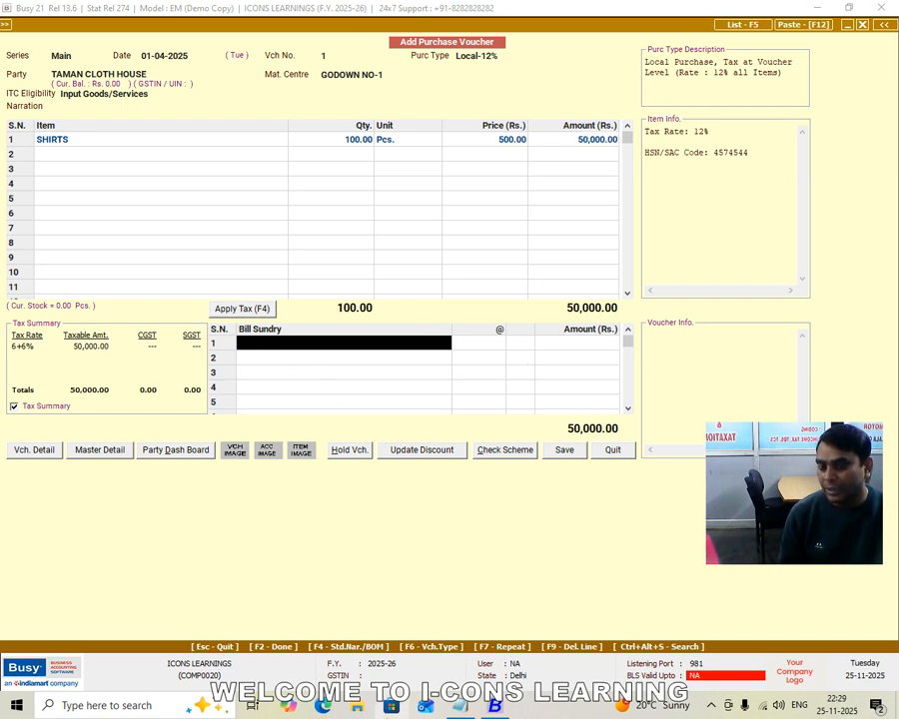
# Leave the bill sundries empty, record a new bill reference 1 for 50,000 dated 01-04-2025, and save the purchase voucher
pyautogui.press('Return')
pyautogui.press('Return')
pyautogui.press('Left')
pyautogui.press('Return')
pyautogui.press('Left')
pyautogui.press('Return')
pyautogui.press('Return')
pyautogui.press('Return')
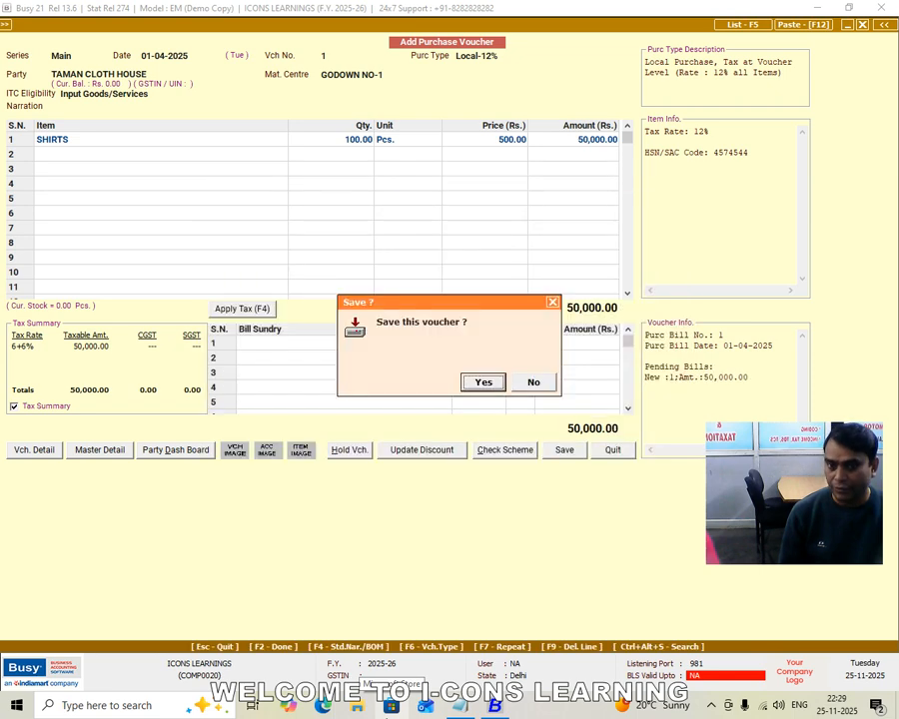
pyautogui.press('Return')
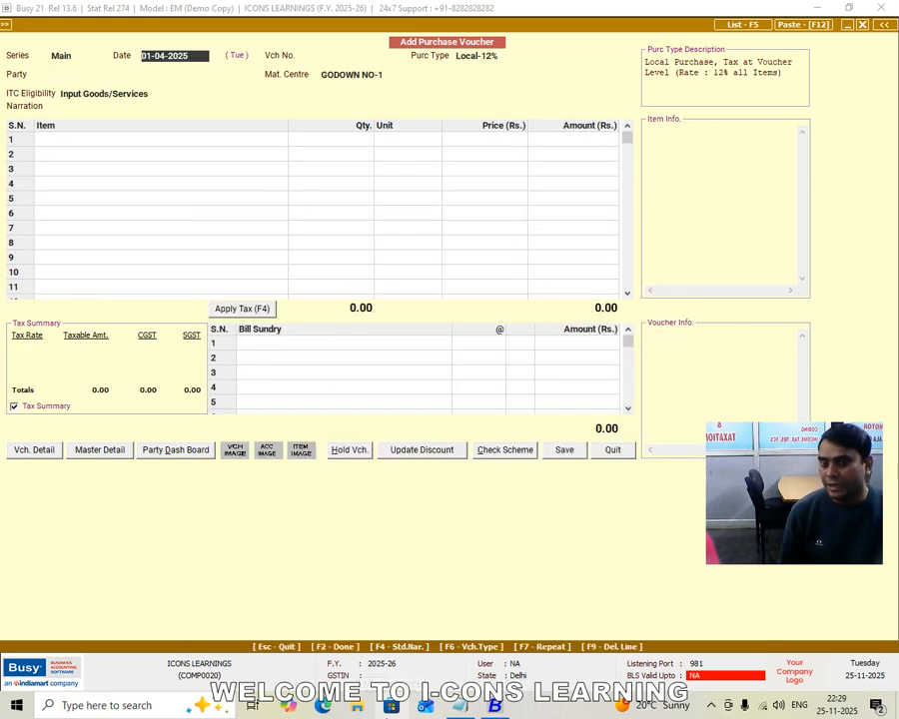
pyautogui.press('Escape')
pyautogui.press('Return')
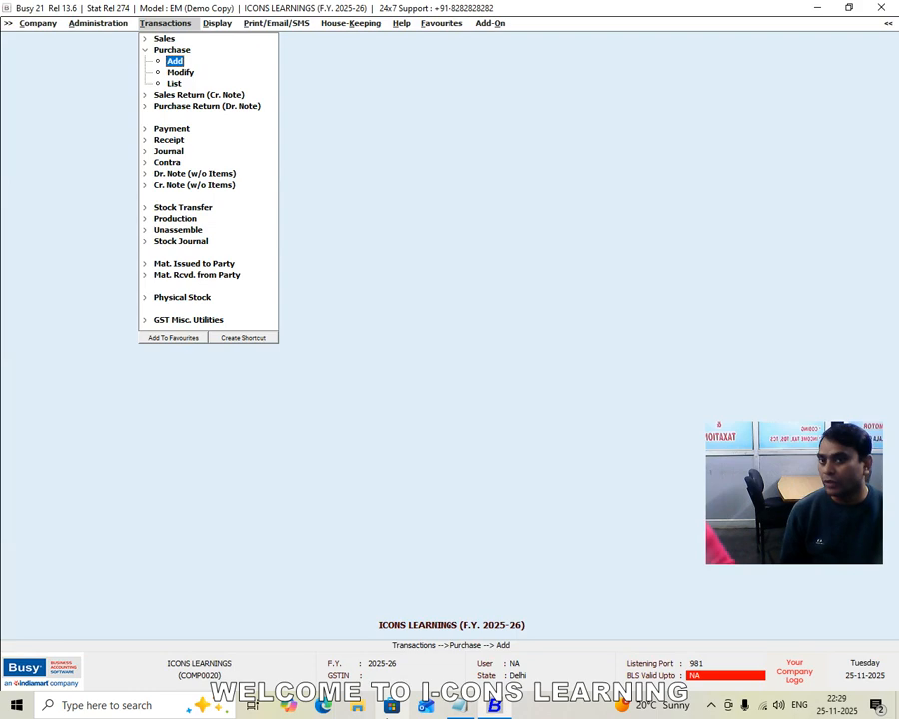
# Open the Material Centre Register among the inventory book reports
pyautogui.press('Right')
pyautogui.press('Left')
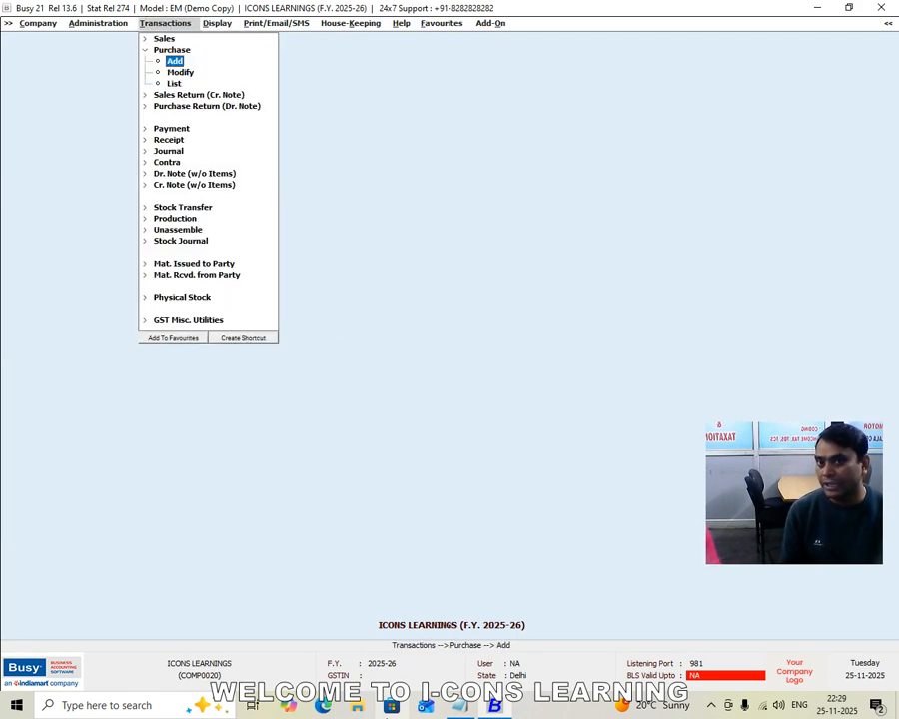
pyautogui.press('Right')
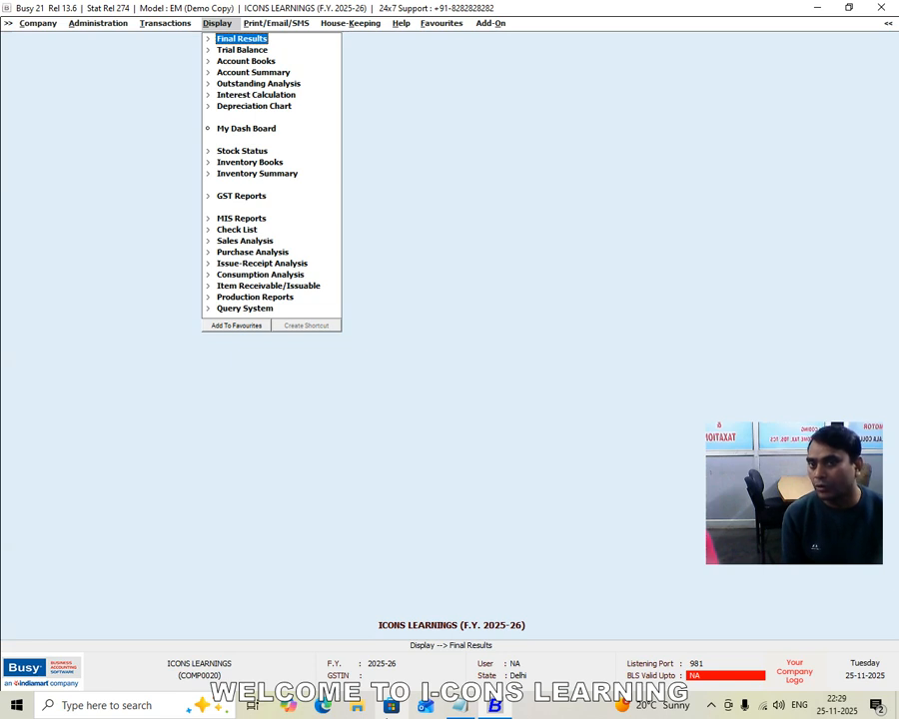
pyautogui.press('Left')
pyautogui.press('Right')
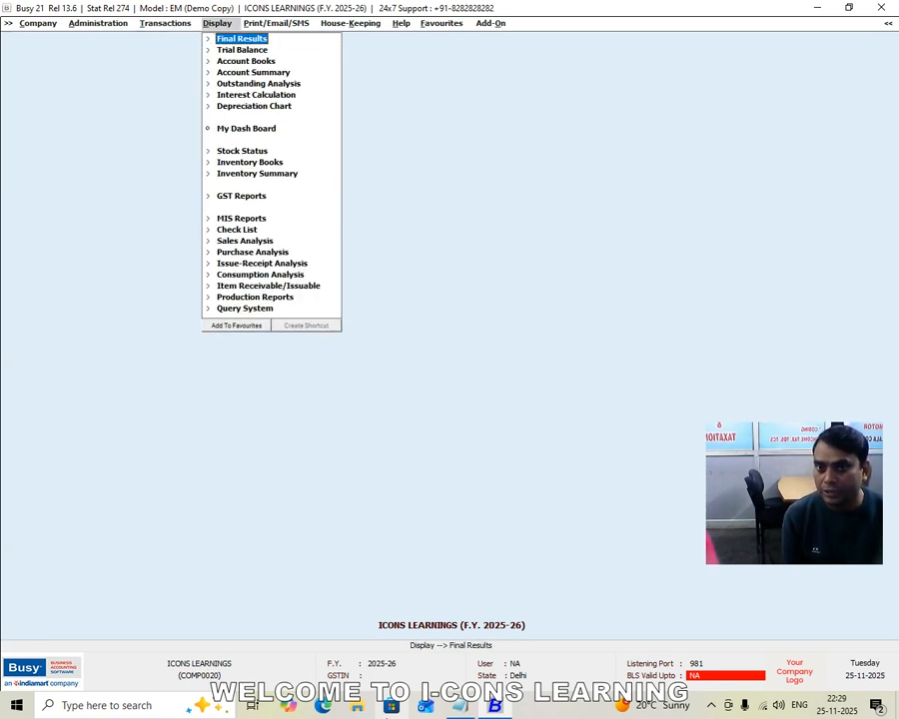
pyautogui.press('Down')
pyautogui.press('Down')
pyautogui.press('Down')
pyautogui.press('Down')
pyautogui.press('Down')
pyautogui.press('Down')
pyautogui.press('Down')
pyautogui.press('Down')
pyautogui.press('Down')
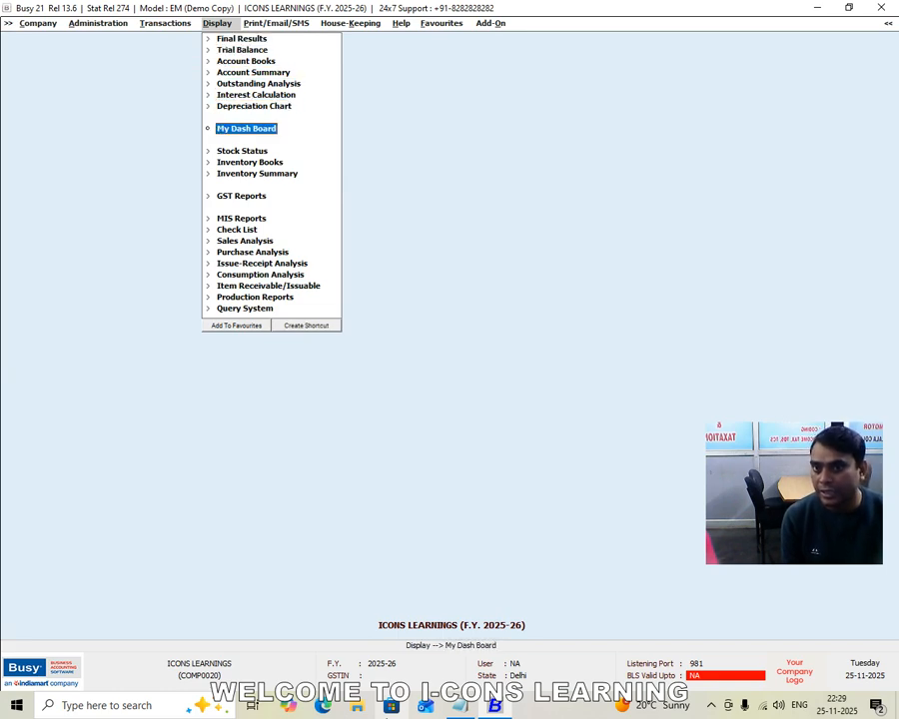
pyautogui.press('Right')
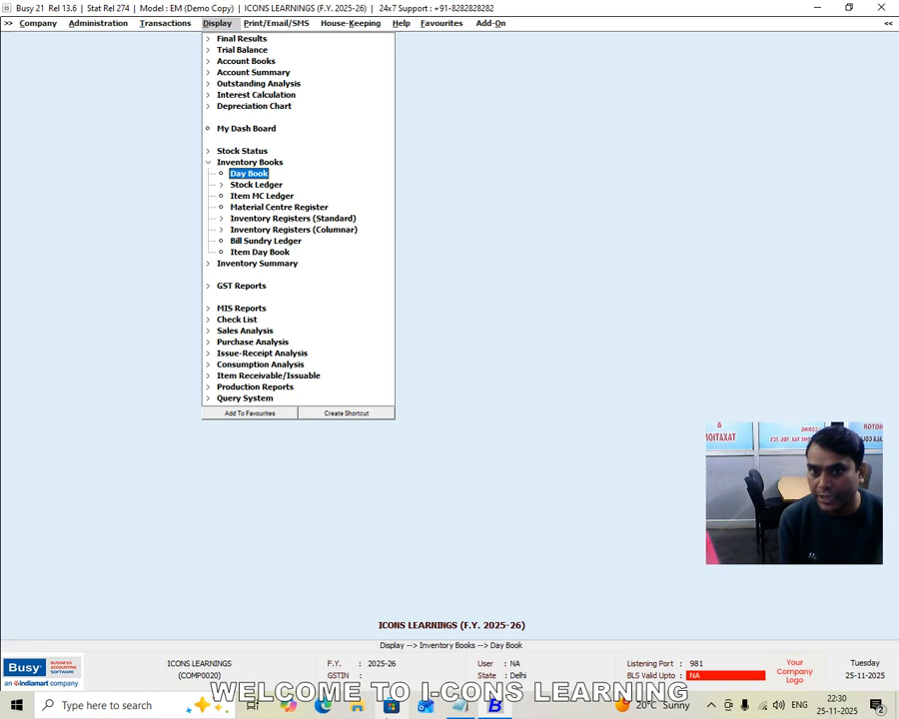
pyautogui.press('Down')
pyautogui.press('Down')
pyautogui.press('Down')
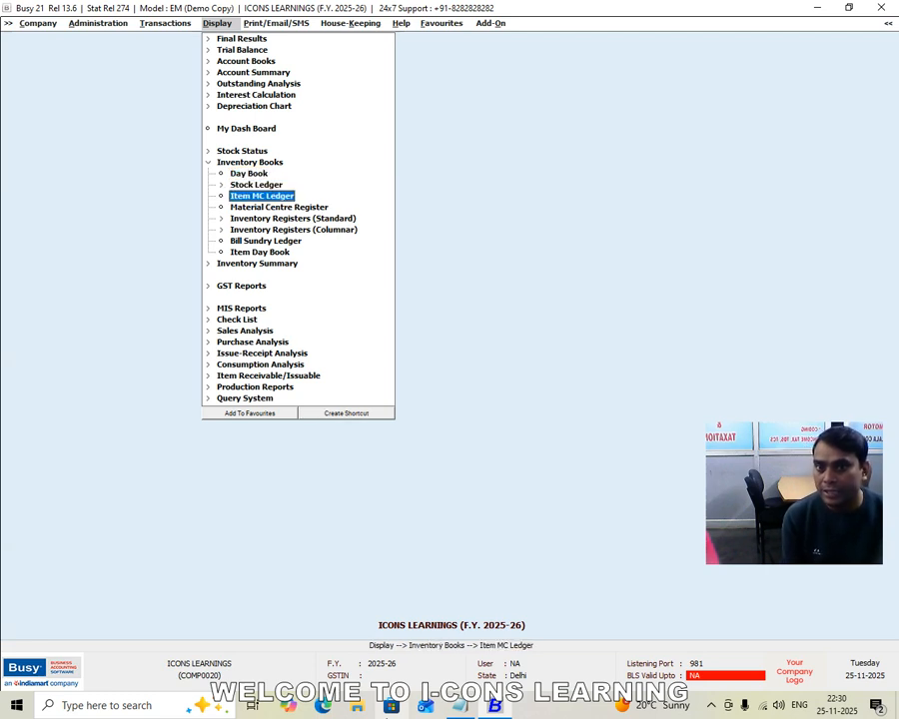
pyautogui.press('Return')
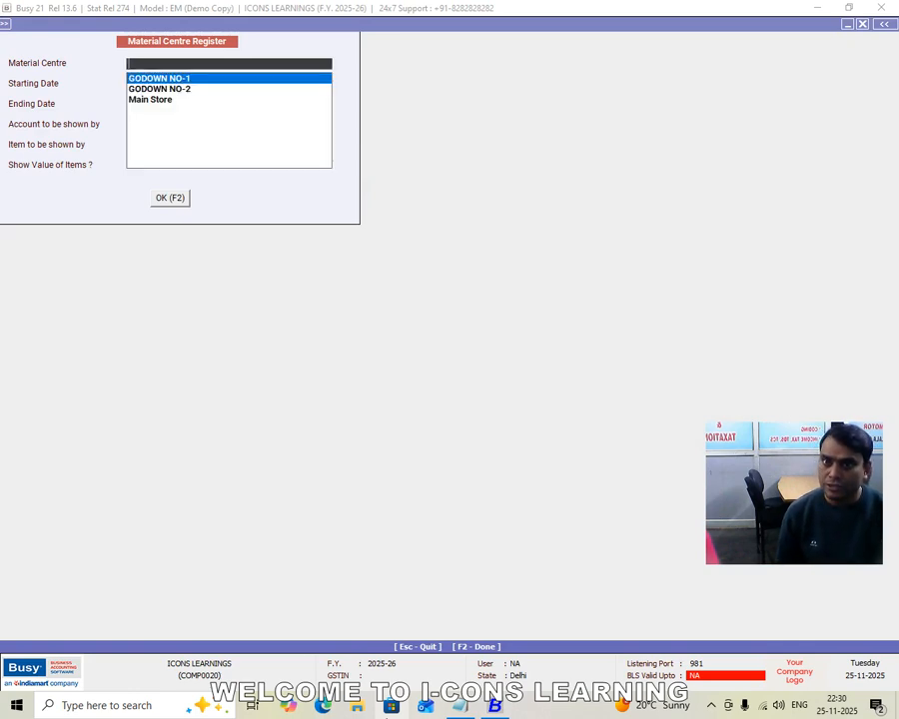
# Review the Material Centre Register of GODOWN NO-1 for 01-04-2025 and close the report
pyautogui.press('Return')
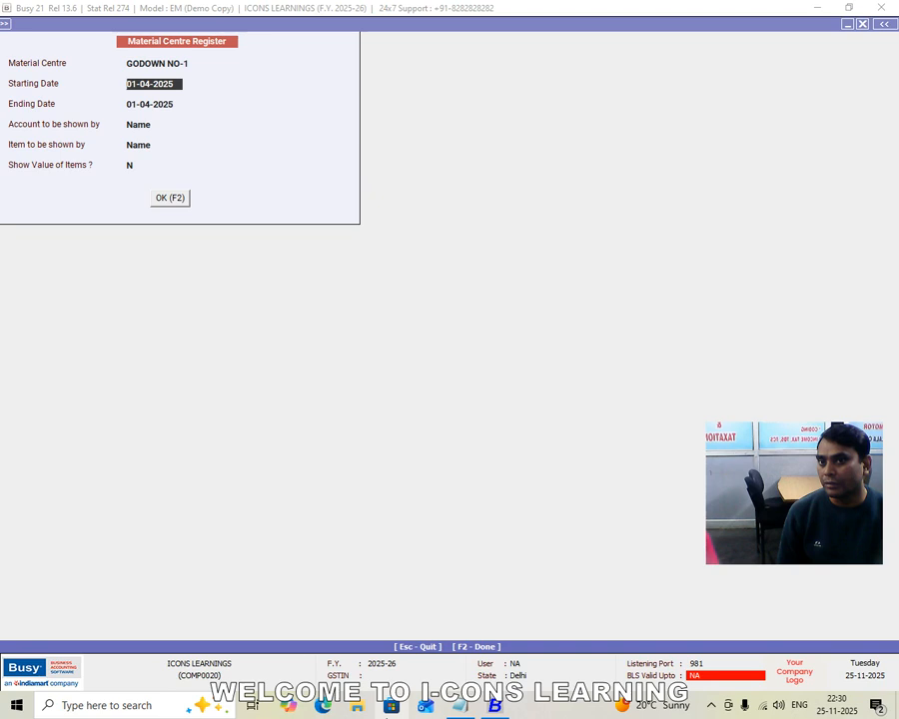
pyautogui.press('F2')
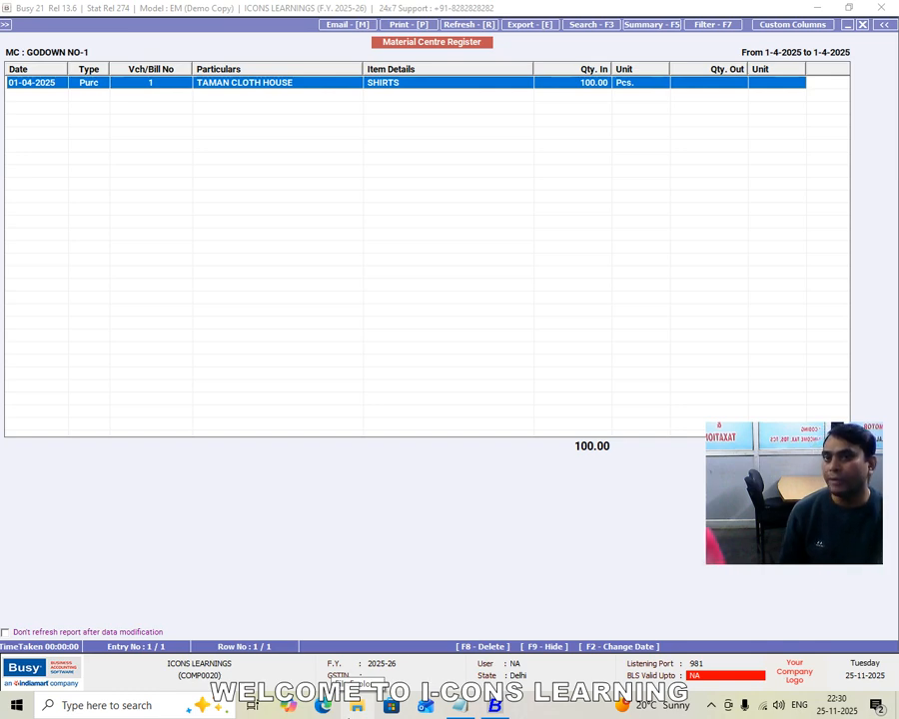
pyautogui.press('Escape')
pyautogui.press('Escape')
# Start a new stock transfer voucher
pyautogui.press('Escape')
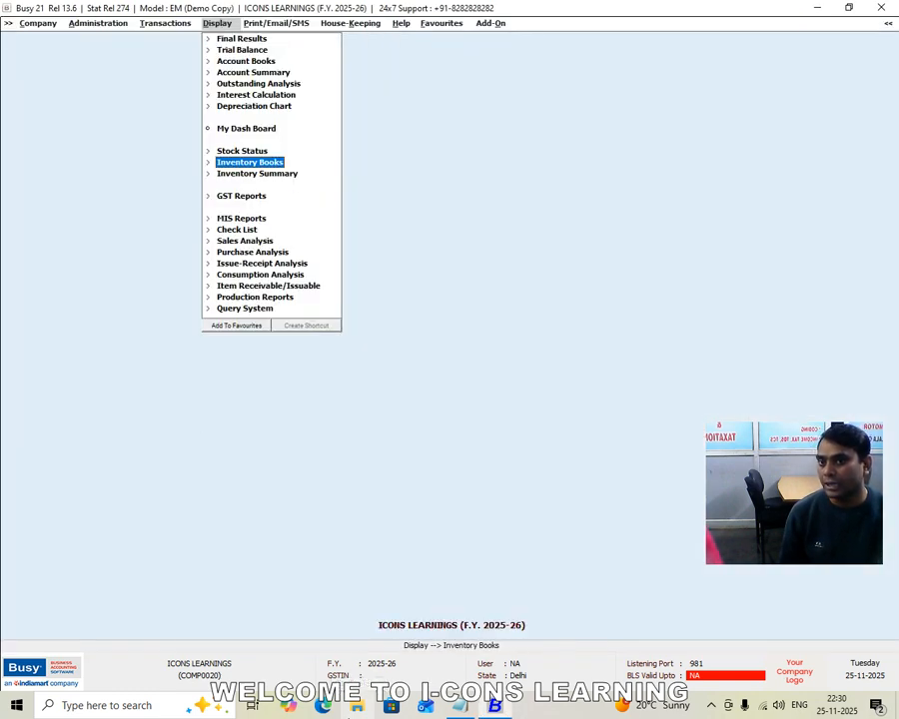
pyautogui.press('Left')
pyautogui.press('Escape')
pyautogui.press('Escape')
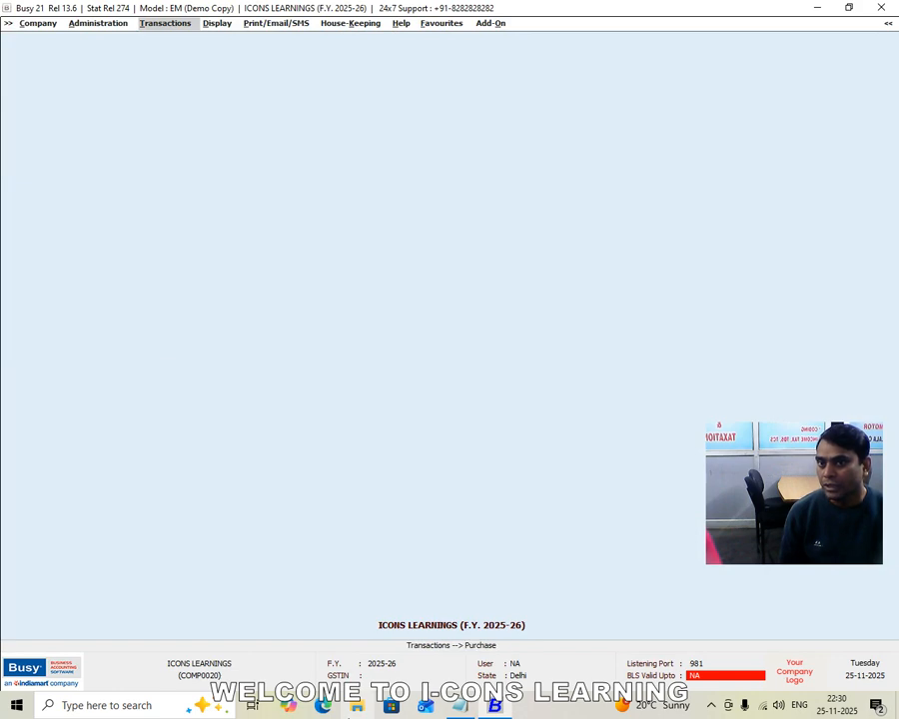
pyautogui.press('Left')
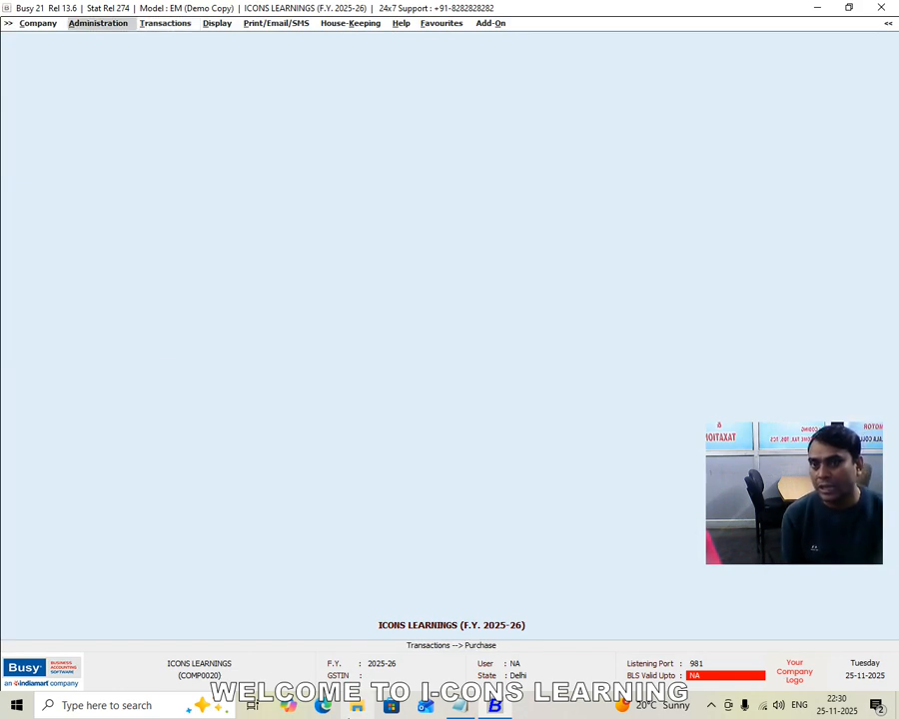
pyautogui.press('Right')
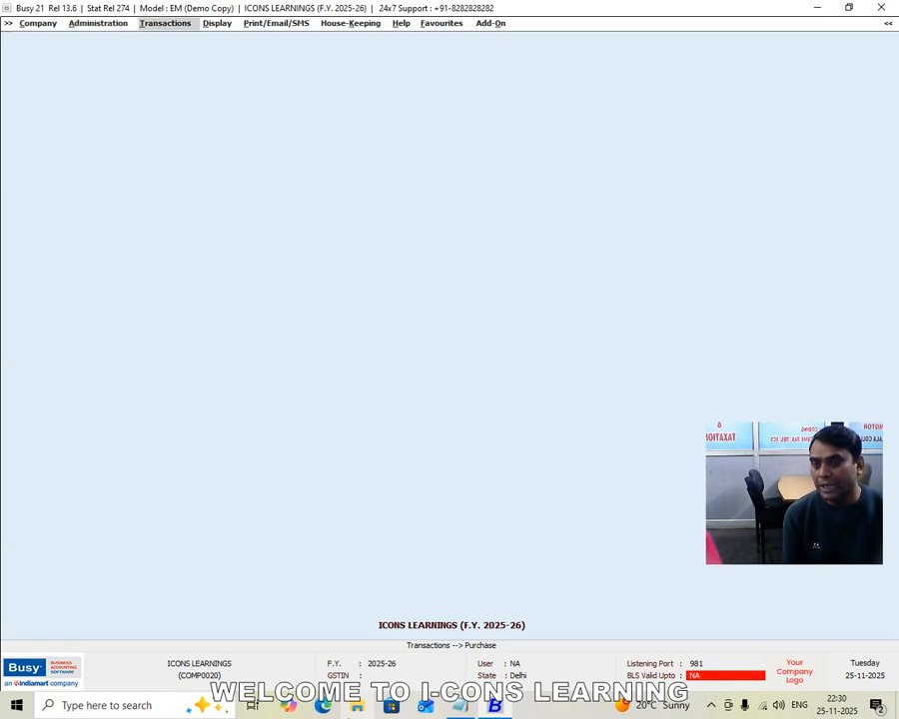
pyautogui.press('Down')
pyautogui.press('Down')
pyautogui.press('Down')
pyautogui.press('Down')
pyautogui.press('Down')
pyautogui.press('Down')
pyautogui.press('Down')
pyautogui.press('Down')
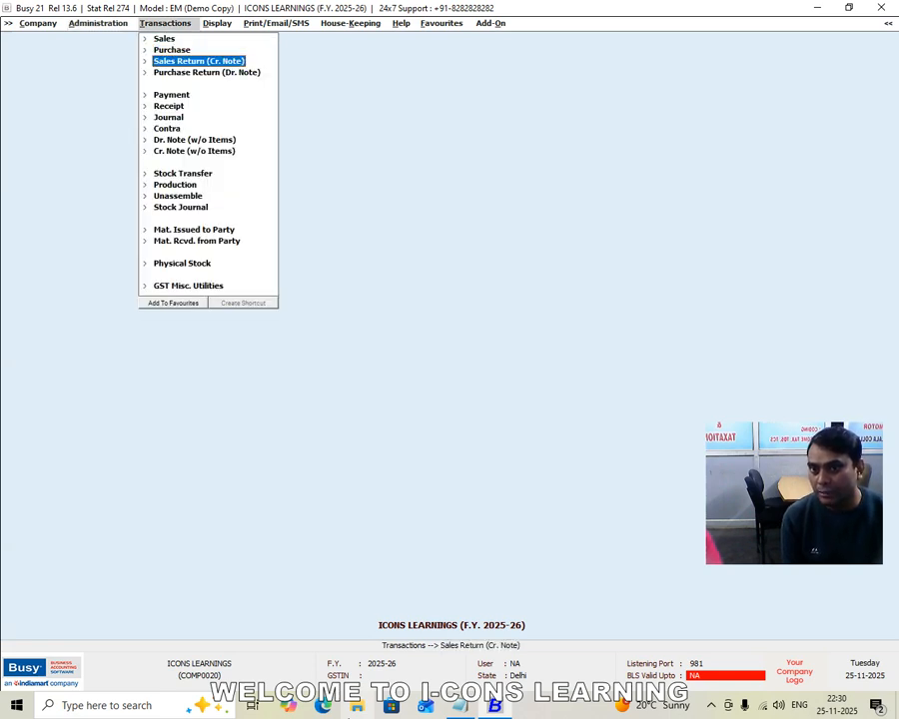
pyautogui.press('Down')
pyautogui.press('Down')
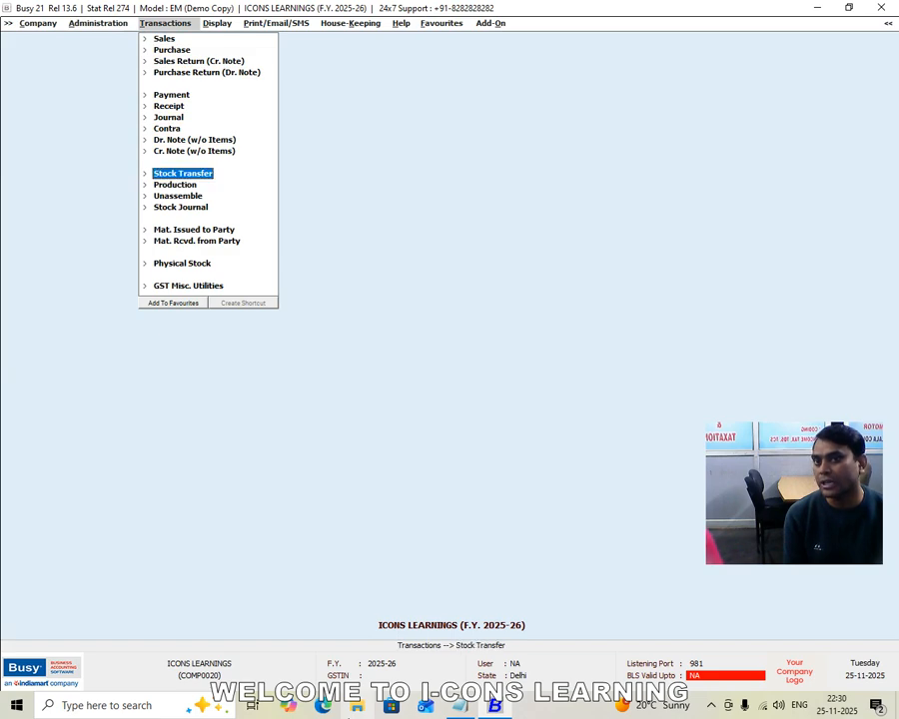
pyautogui.press('Up')
pyautogui.press('Up')
pyautogui.press('Up')
pyautogui.press('Up')
pyautogui.press('Up')
pyautogui.press('Up')
pyautogui.press('Up')
pyautogui.press('Up')
pyautogui.press('Up')
pyautogui.press('Up')
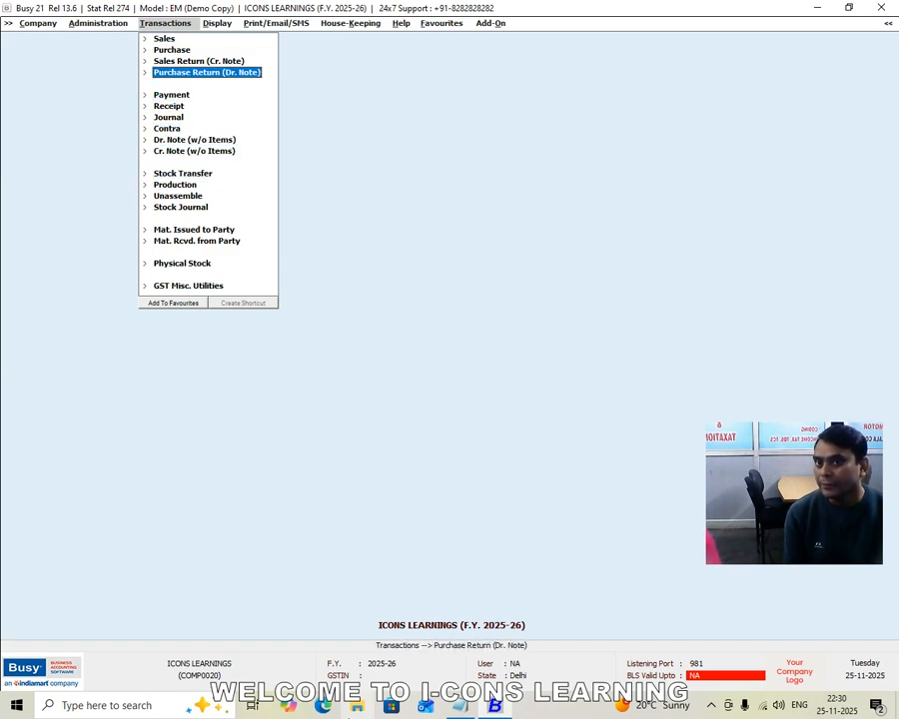
pyautogui.press('Down')
pyautogui.press('Down')
pyautogui.press('Down')
pyautogui.press('Down')
pyautogui.press('Down')
pyautogui.press('Down')
pyautogui.press('Down')
pyautogui.press('Down')
pyautogui.press('Down')
pyautogui.press('Down')
pyautogui.press('Down')
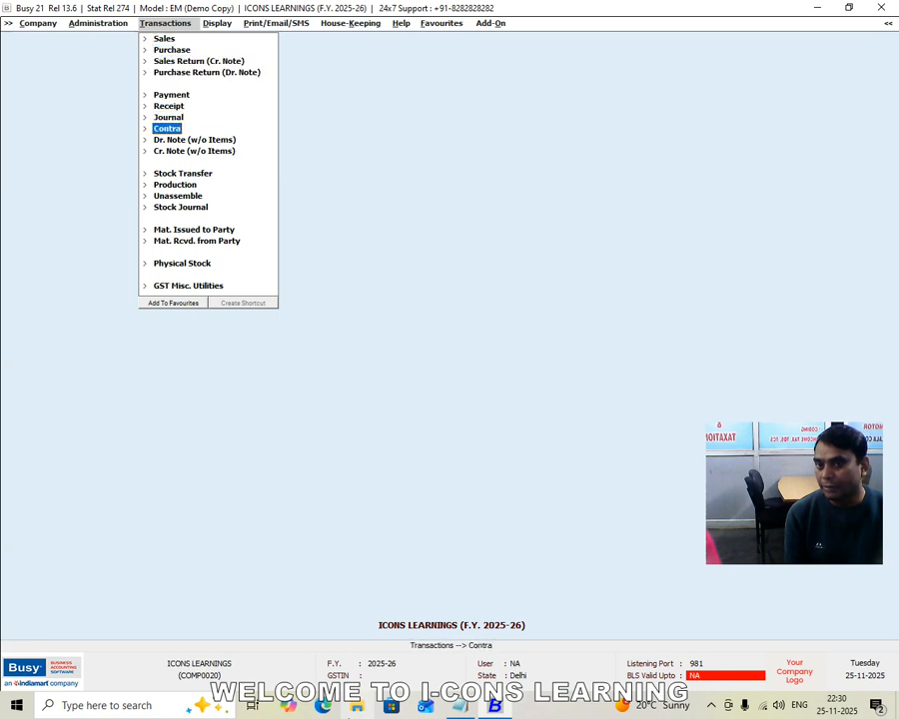
pyautogui.press('Up')
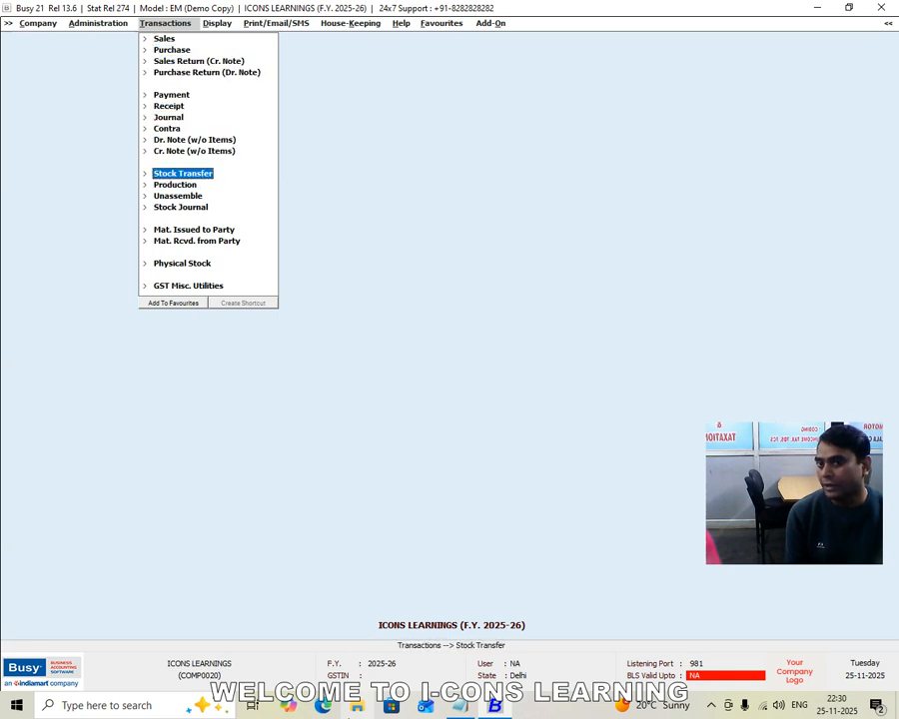
pyautogui.press('Return')
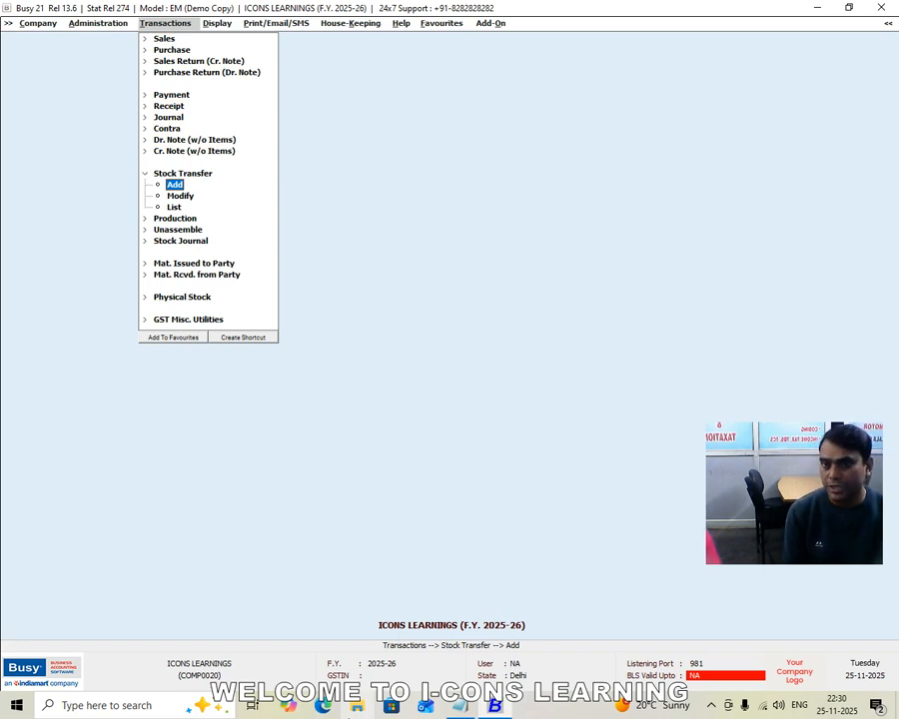
pyautogui.press('Return')
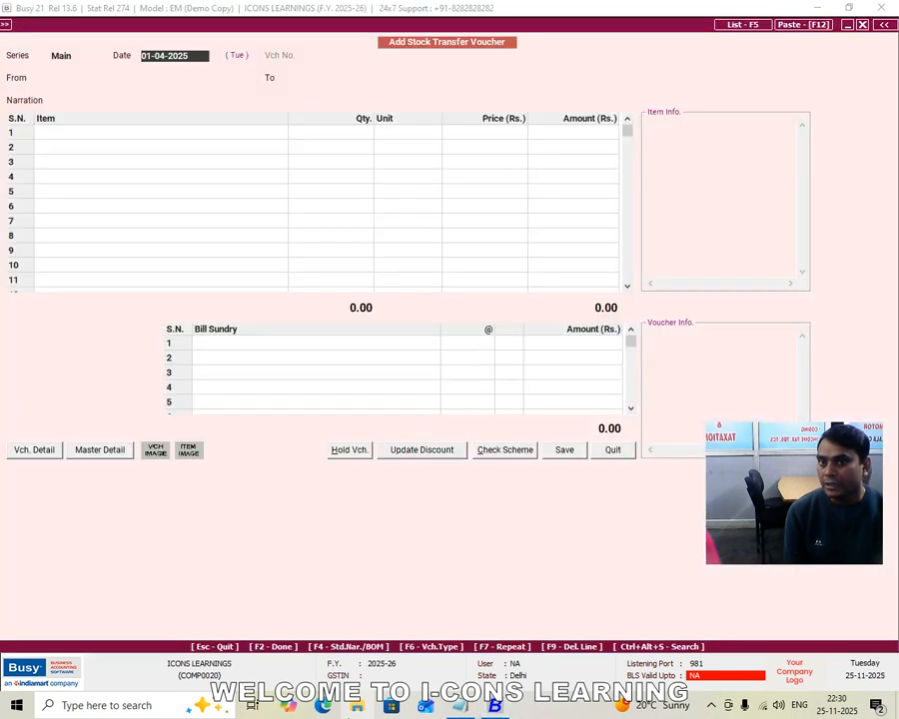
# Keep the stock transfer date 01-04-2025 and set the transfer from GODOWN NO-1 to GODOWN NO-2 with no narration
pyautogui.press('Return')
pyautogui.press('Down')
pyautogui.press('Up')
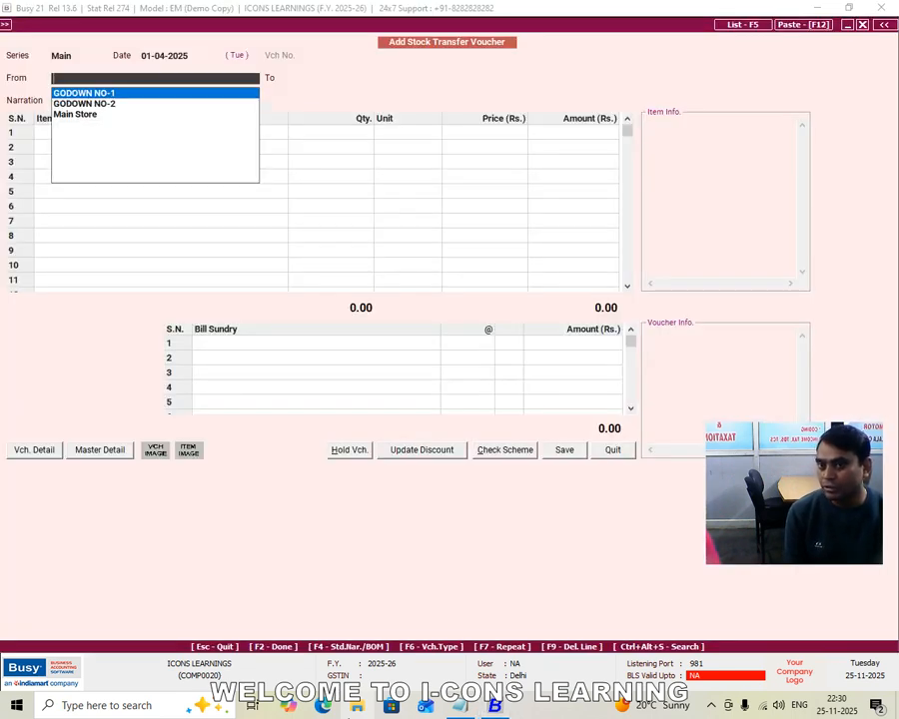
pyautogui.press('Return')
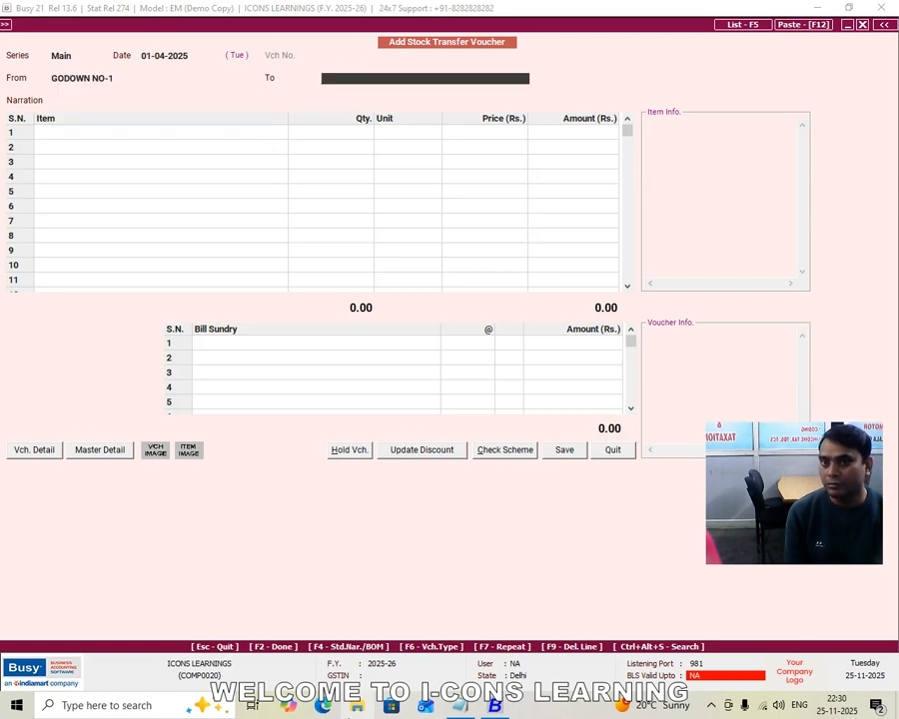
pyautogui.press('Down')
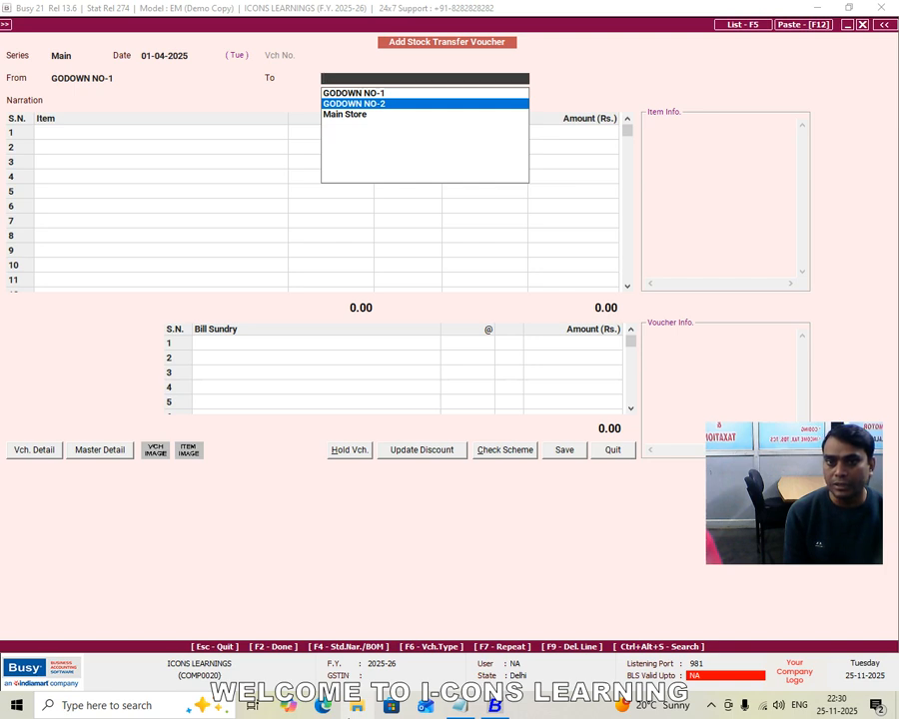
pyautogui.press('Return')
pyautogui.press('Return')
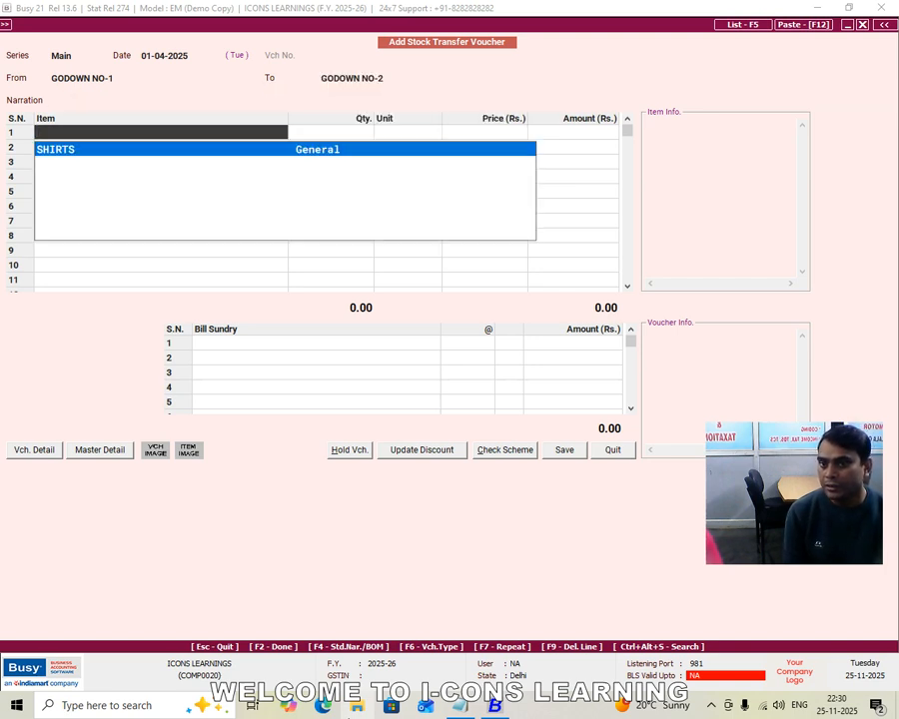
# Enter SHIRTS as the transferred item with a quantity of 25 Pcs. at a price of 500
pyautogui.press('Return')
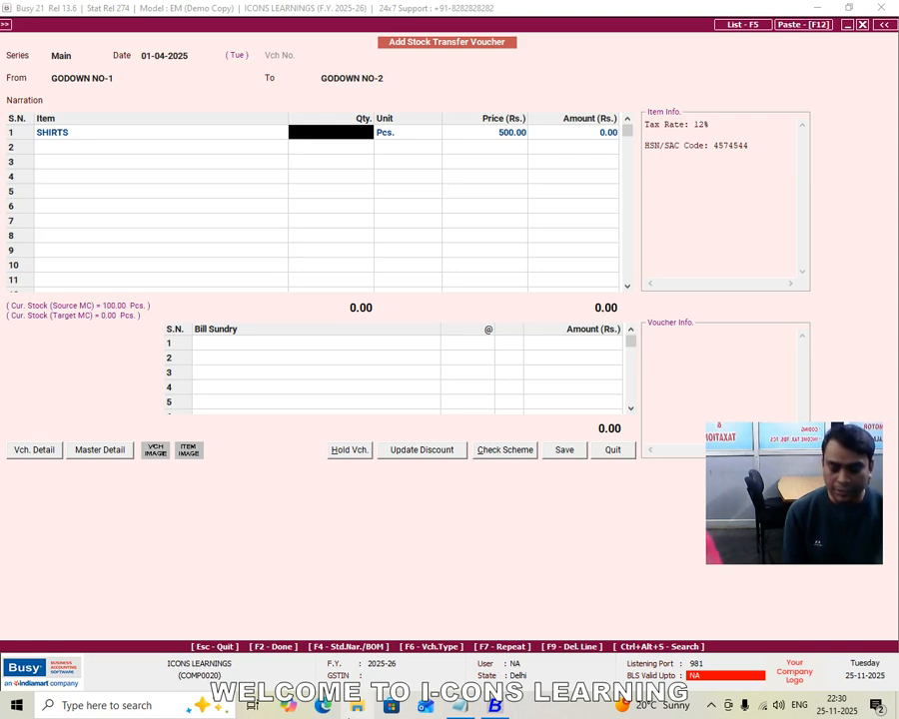
pyautogui.write('25')
pyautogui.press('Return')
pyautogui.press('Return')
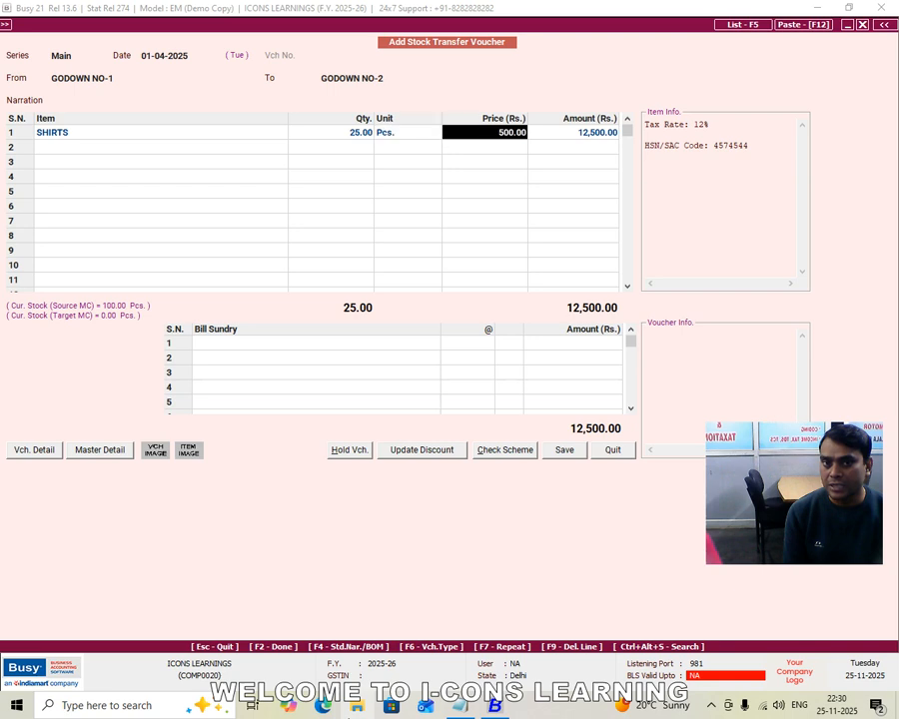
# Leave the bill sundries empty, save the stock transfer voucher and quit voucher entry
pyautogui.press('Return')
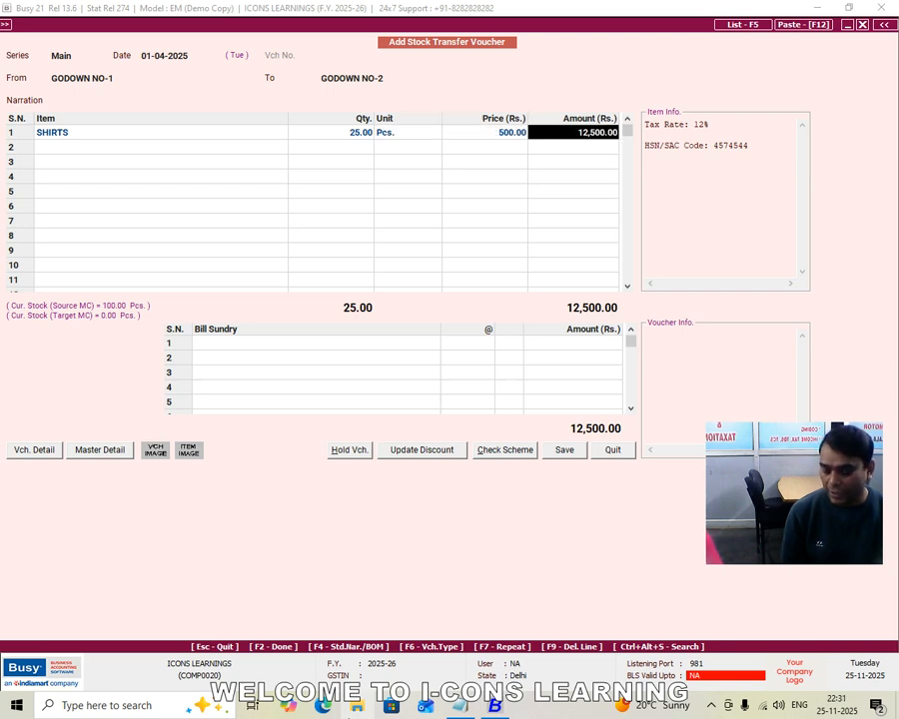
pyautogui.press('Return')
pyautogui.press('Return')
pyautogui.press('Return')
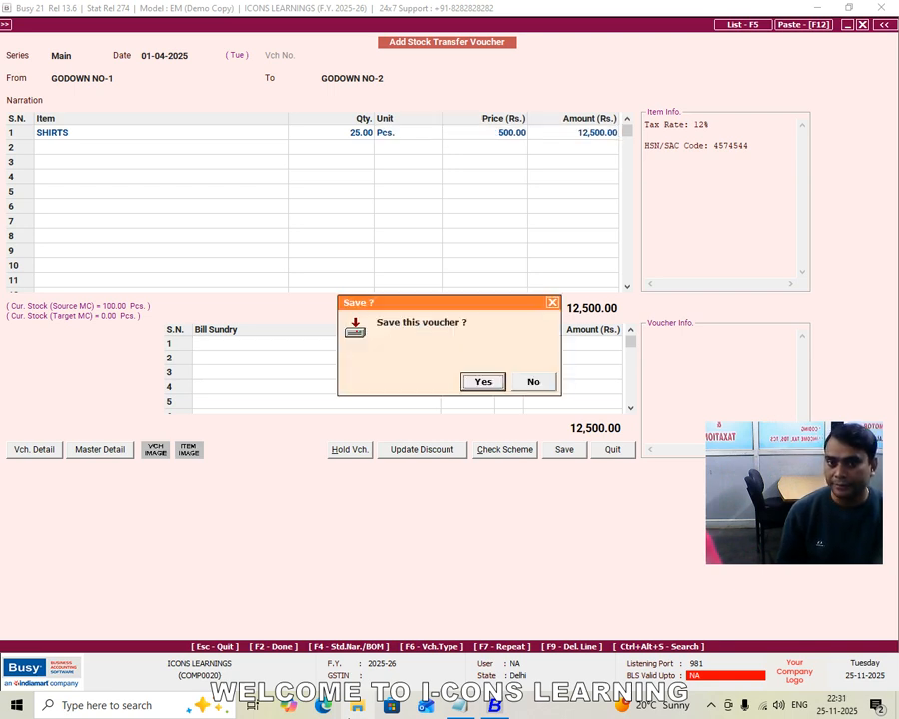
pyautogui.press('Return')
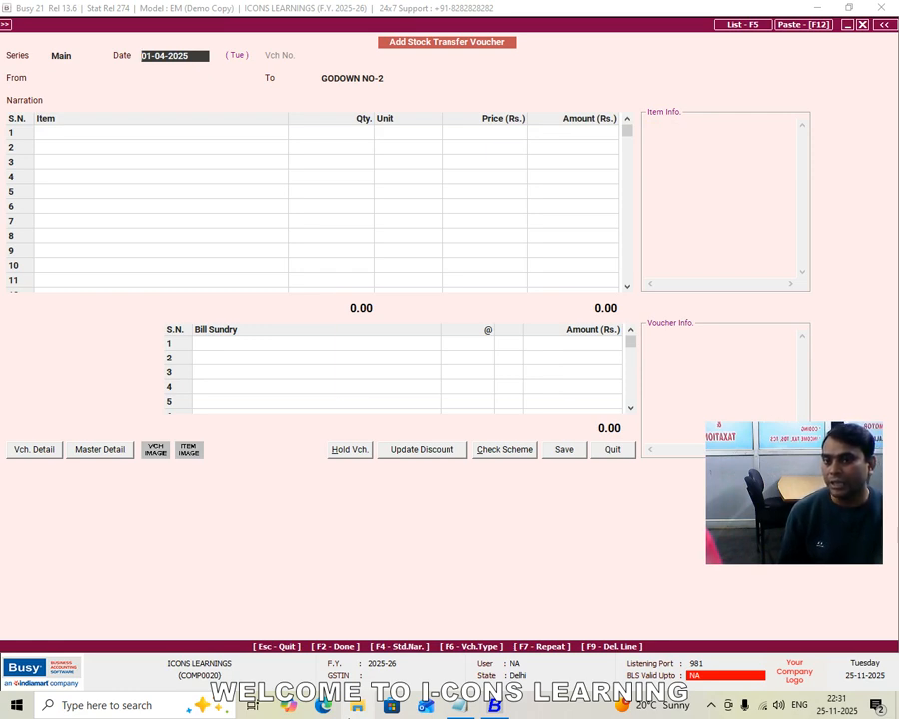
pyautogui.press('Escape')
pyautogui.press('Return')
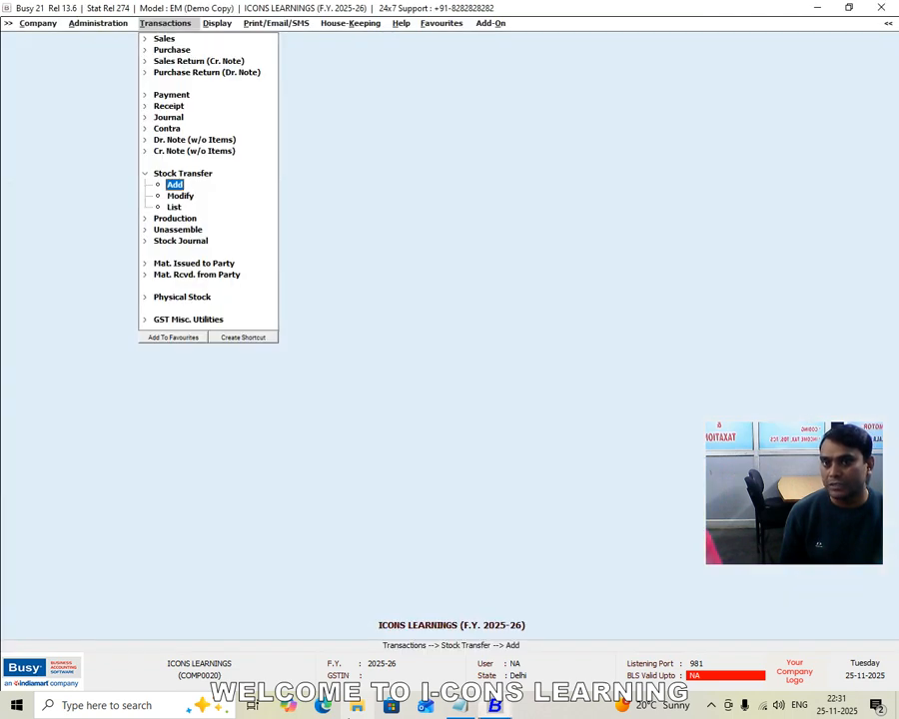
# Reopen the Material Centre Register from the inventory book reports
pyautogui.press('Right')
pyautogui.press('Up')
pyautogui.press('Down')
pyautogui.press('Left')
pyautogui.press('Right')
pyautogui.press('Up')
pyautogui.press('Up')
pyautogui.press('Up')
pyautogui.press('Down')
pyautogui.press('Down')
pyautogui.press('Down')
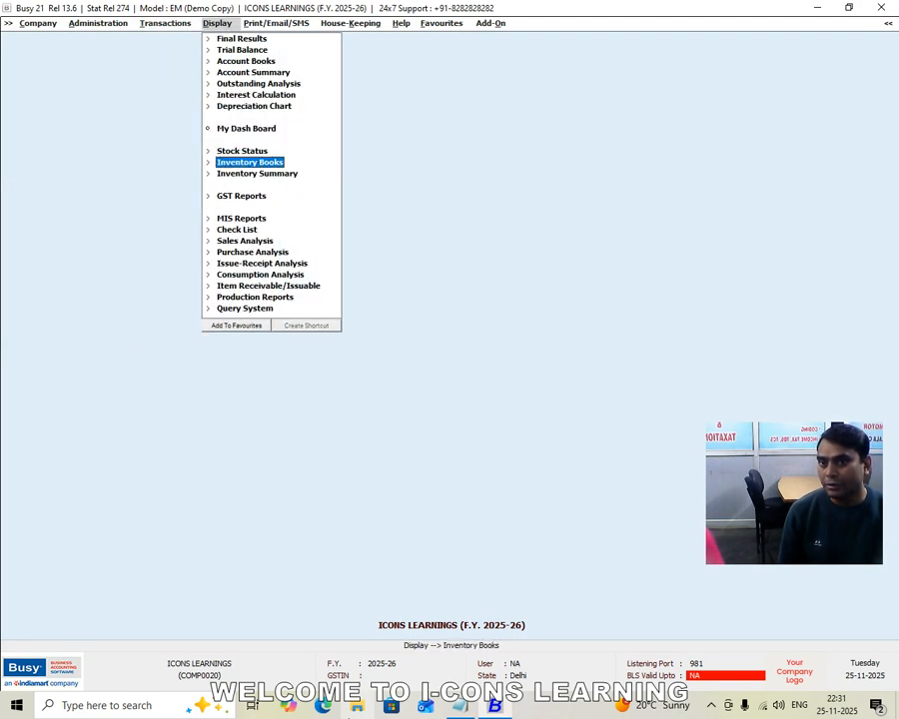
pyautogui.press('Right')
pyautogui.press('Down')
pyautogui.press('Down')
pyautogui.press('Down')
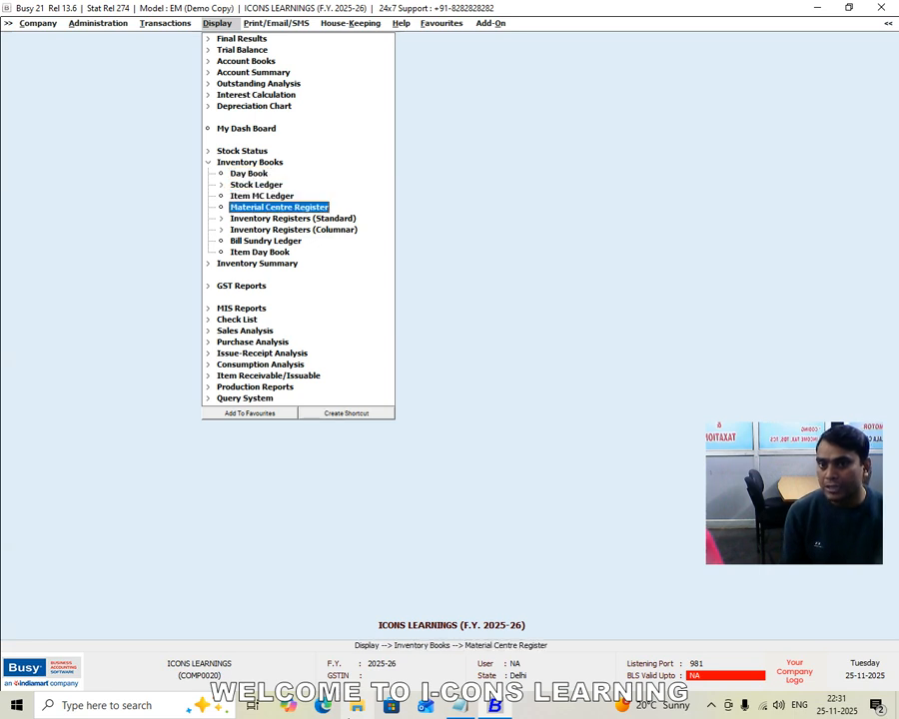
pyautogui.press('Return')
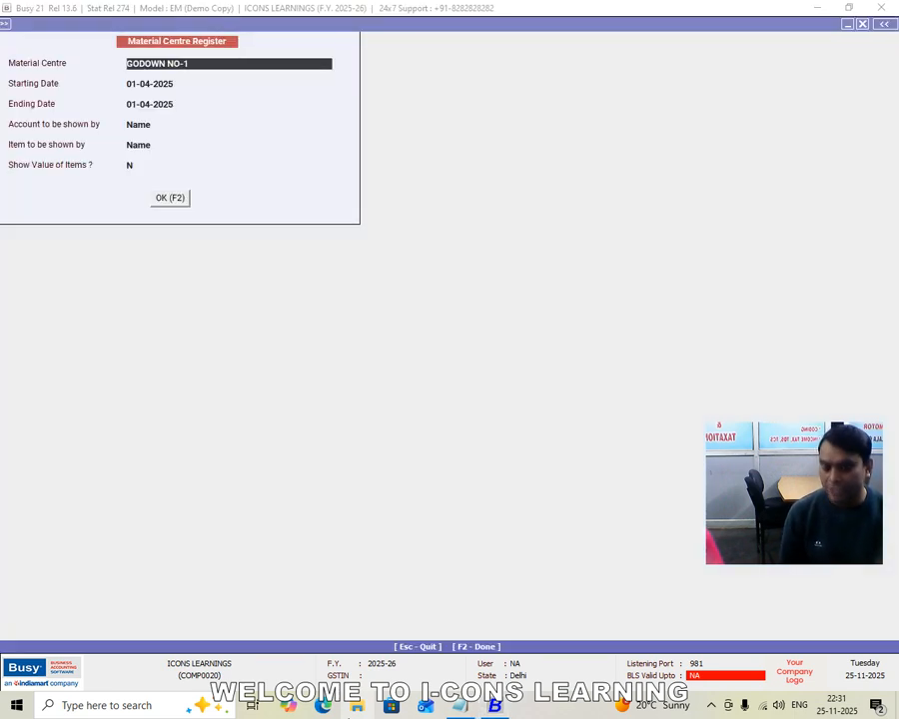
# Review the Material Centre Register of GODOWN NO-2 for 01-04-2025 and close the report
pyautogui.write('GO')
pyautogui.press('Down')
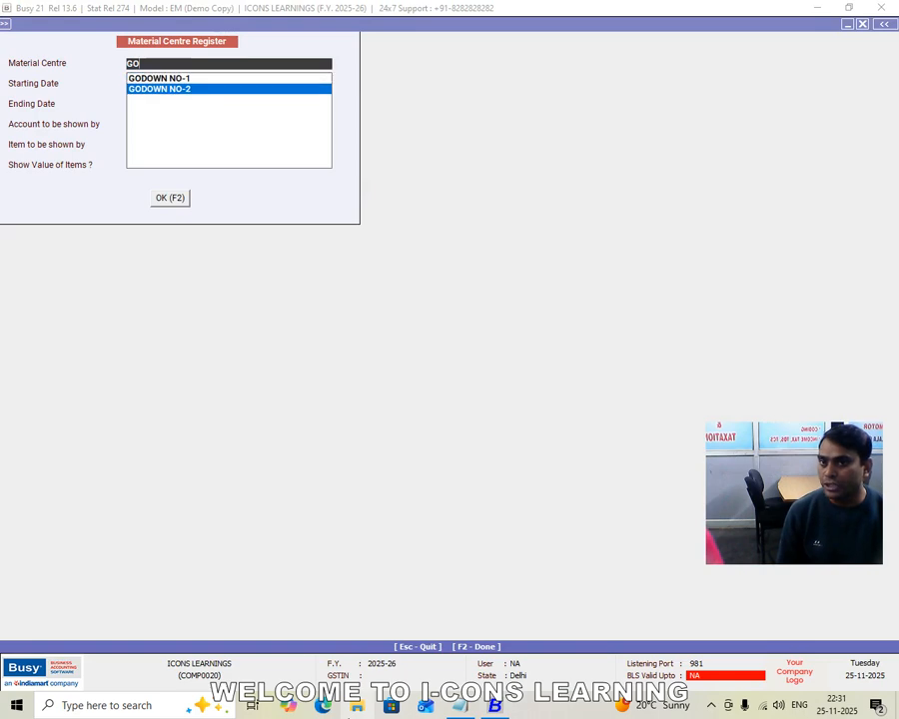
pyautogui.press('Return')
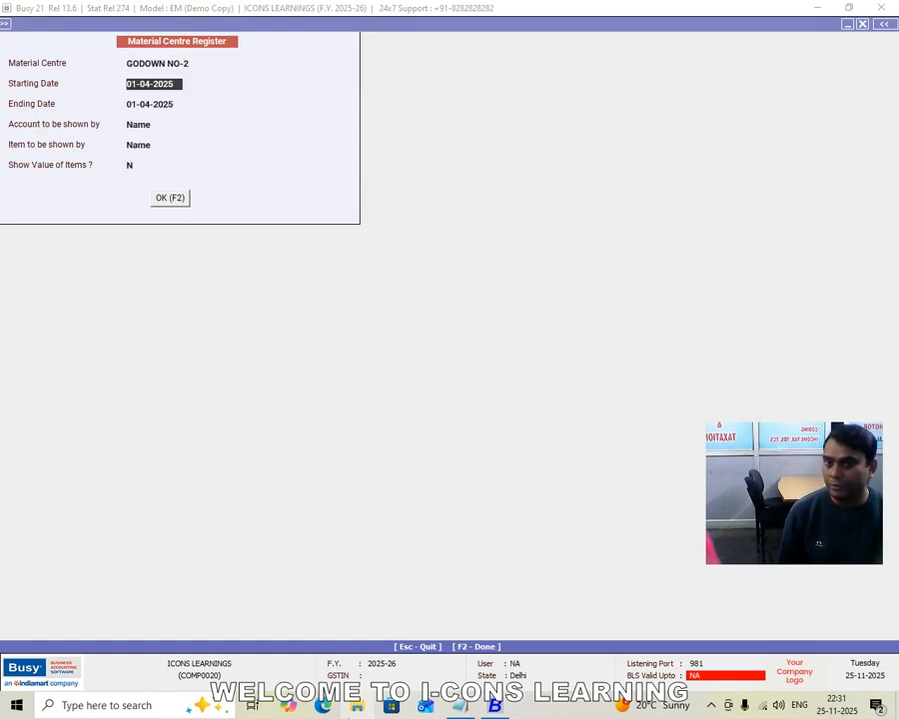
pyautogui.press('F2')
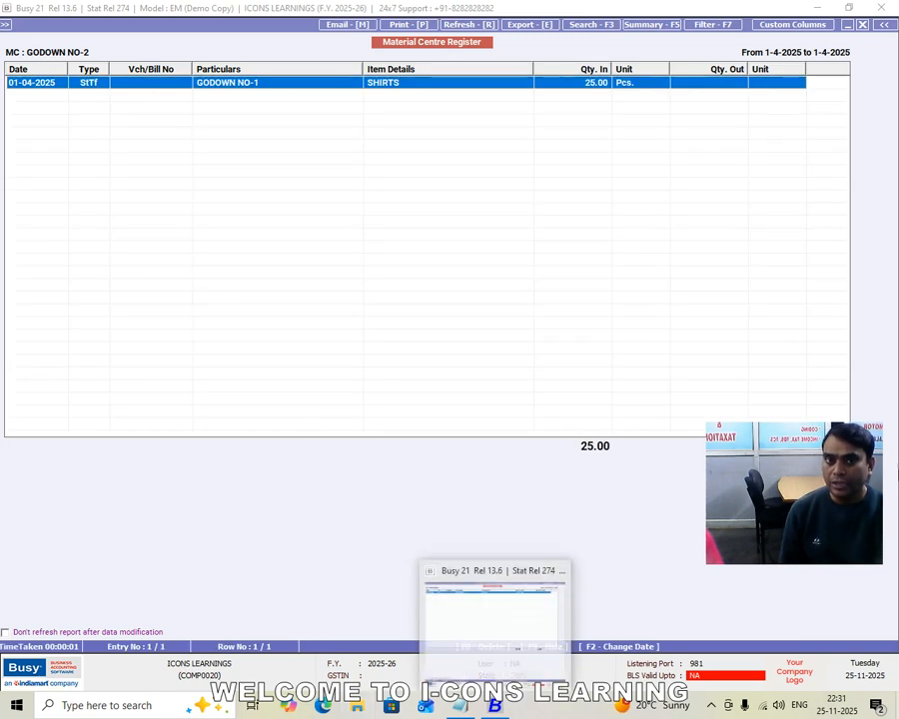
pyautogui.press('Escape')
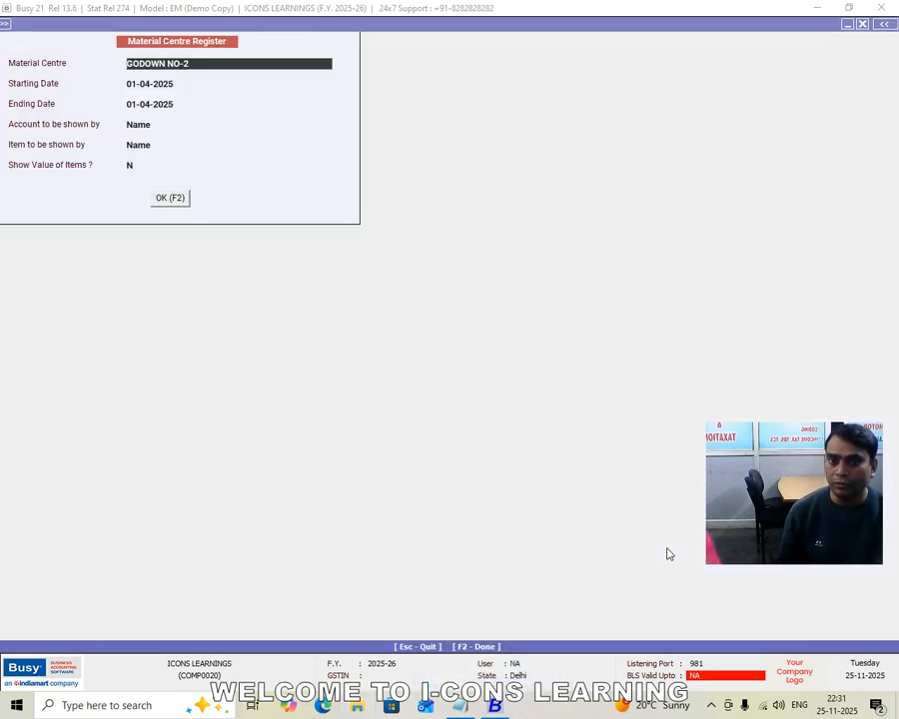
pyautogui.press('Escape')
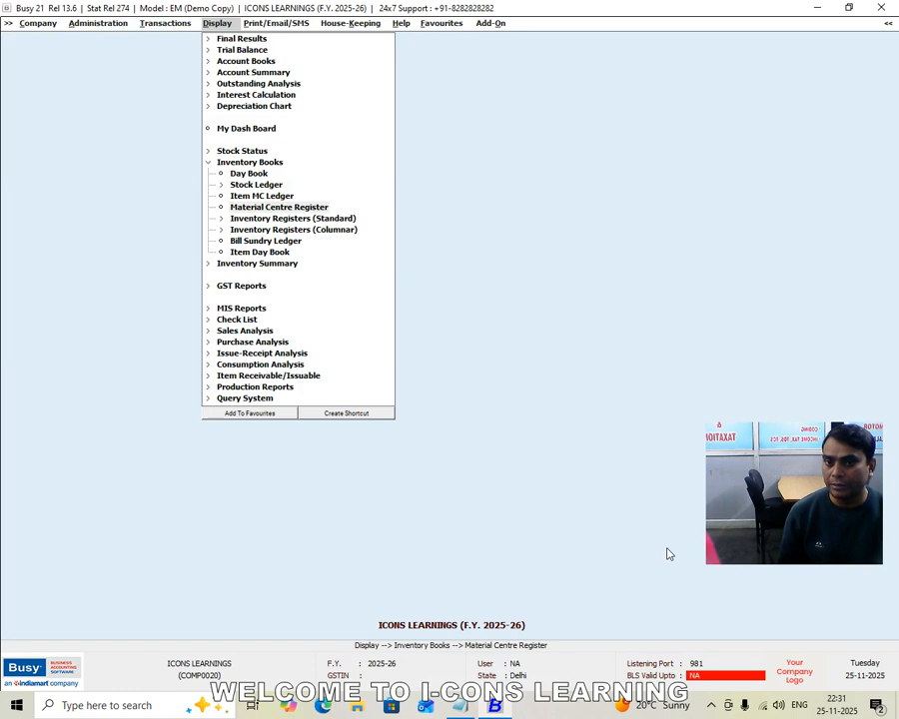
# Check the incoming and outgoing SHIRTS quantities in the GODOWN NO-1 register for 01-04-2025, then close the report
pyautogui.press('Return')
pyautogui.press('BackSpace')
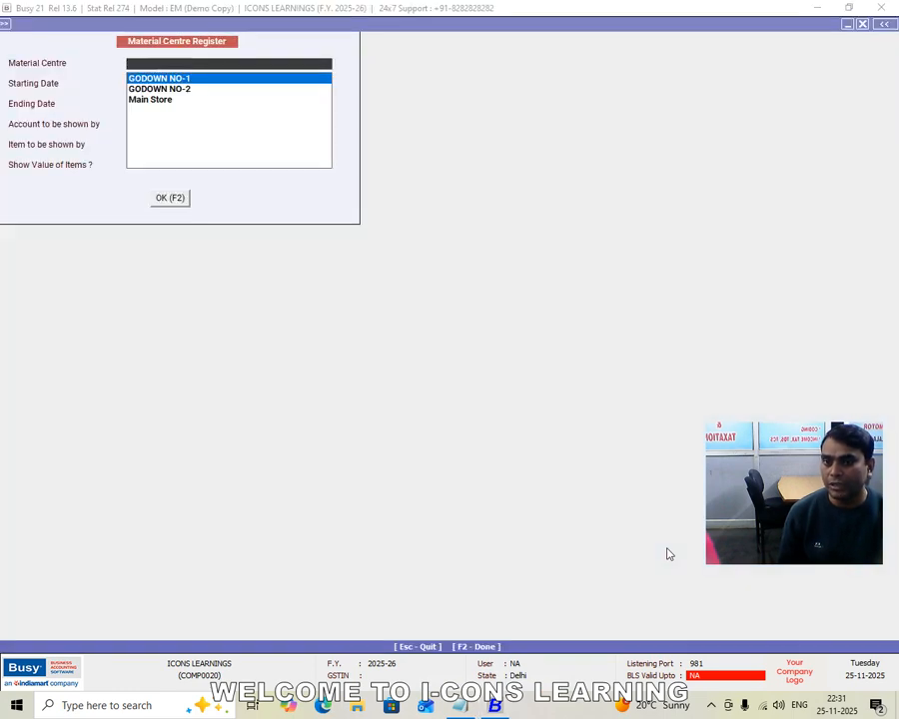
pyautogui.press('Return')
pyautogui.press('F2')
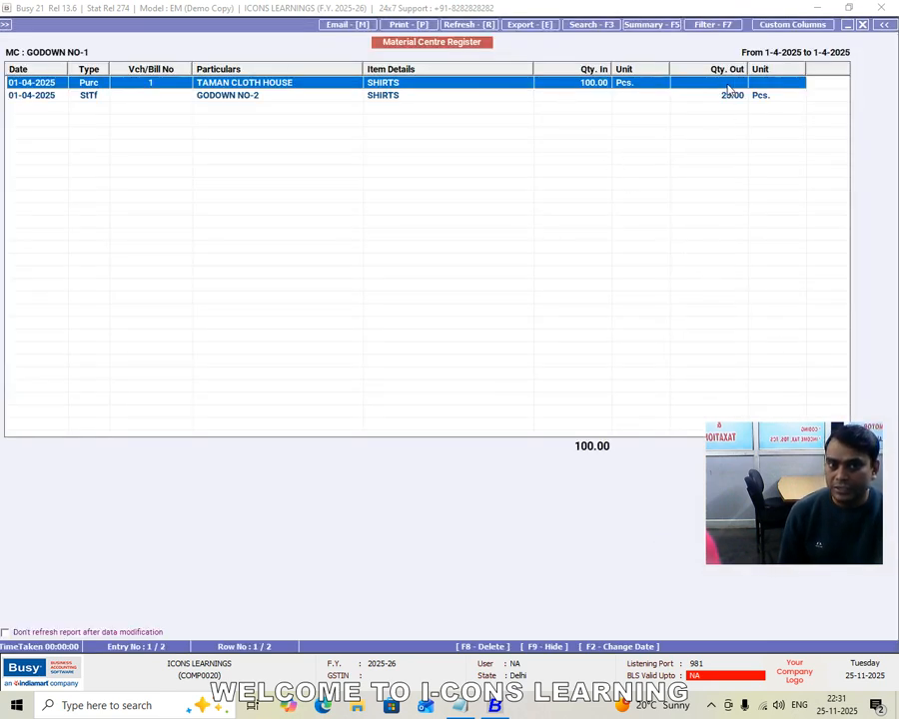
pyautogui.moveTo(758, 445); pyautogui.dragTo(670, 493)
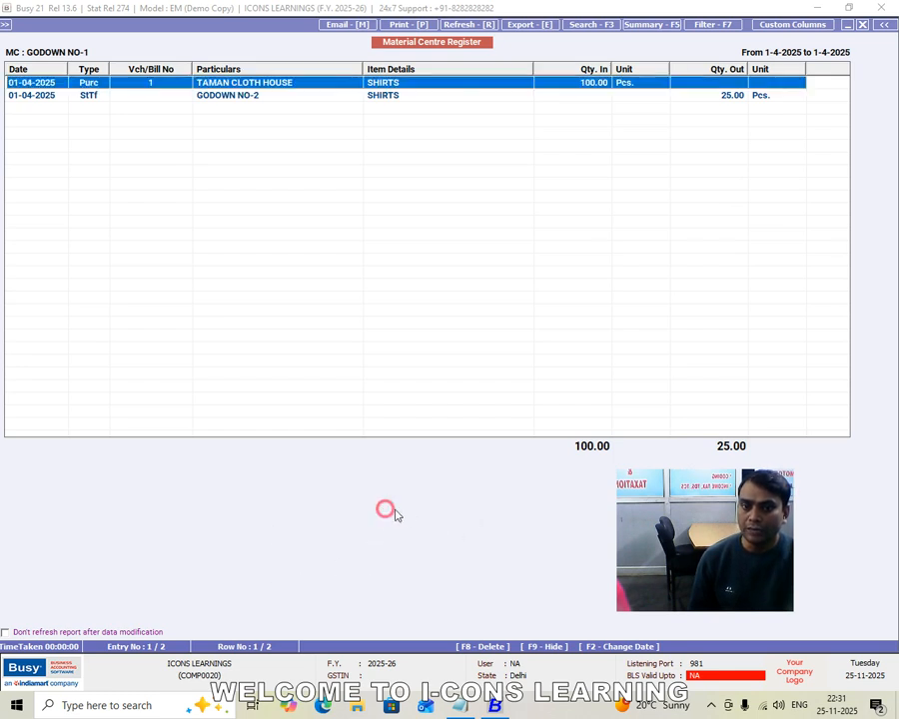
pyautogui.press('Escape')
pyautogui.press('Escape')
pyautogui.press('Escape')
pyautogui.press('Escape')
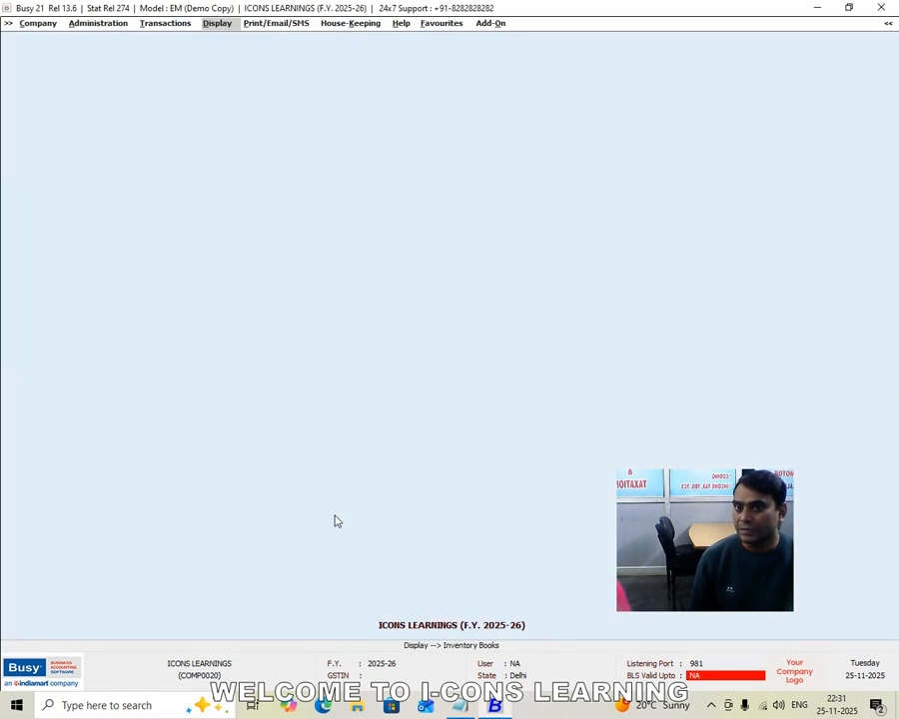
# Go to the transaction entry commands
pyautogui.press('Left')
pyautogui.press('Left')
pyautogui.press('Right')
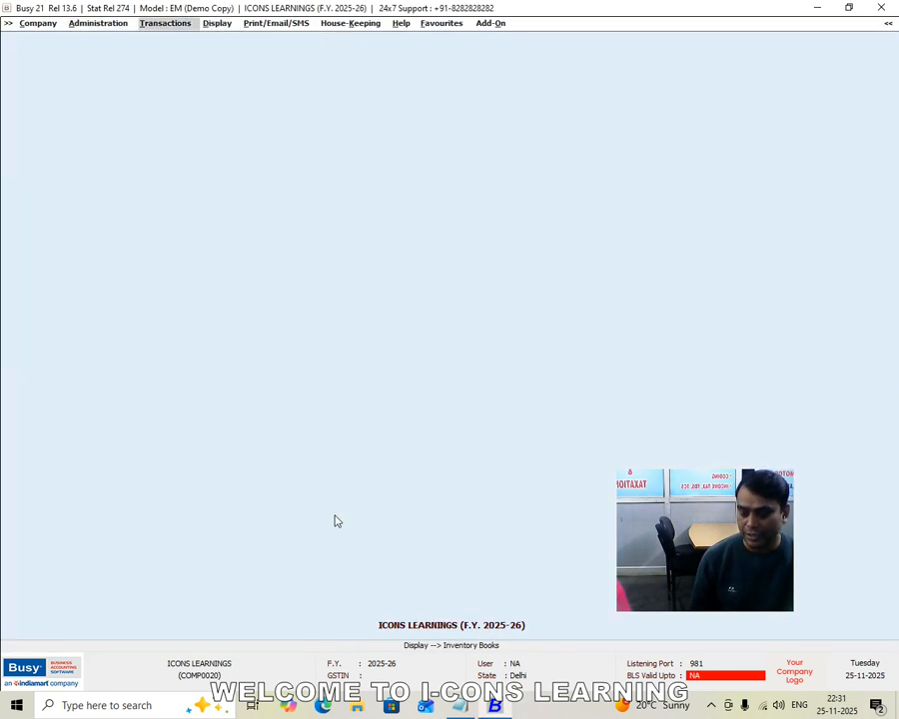